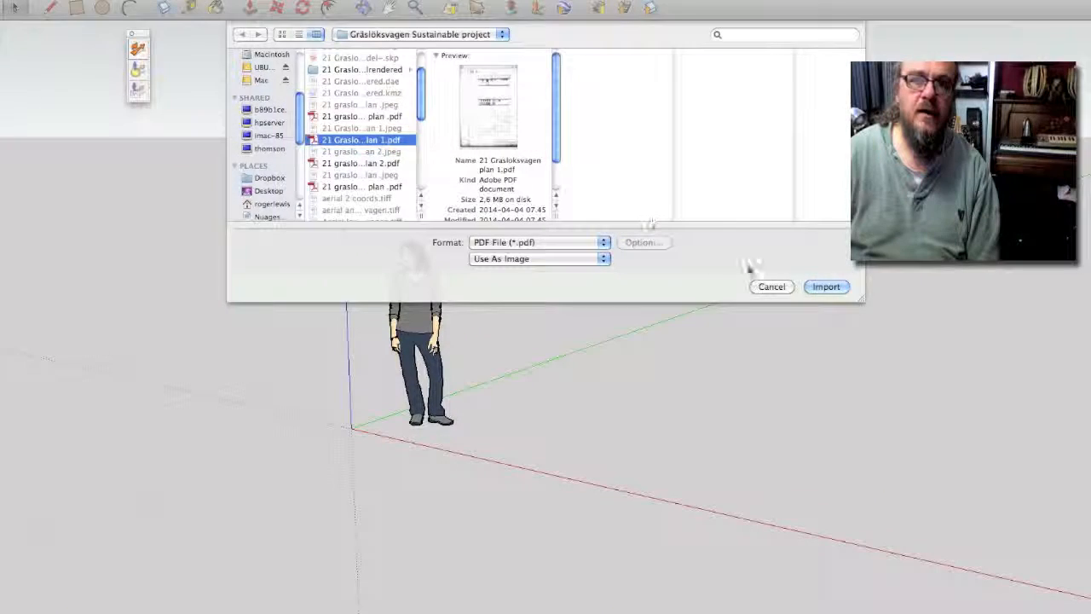
# Step: Import the plan PDF as an image and trace the footprint outline into a closed face
pyautogui.click(825, 287)
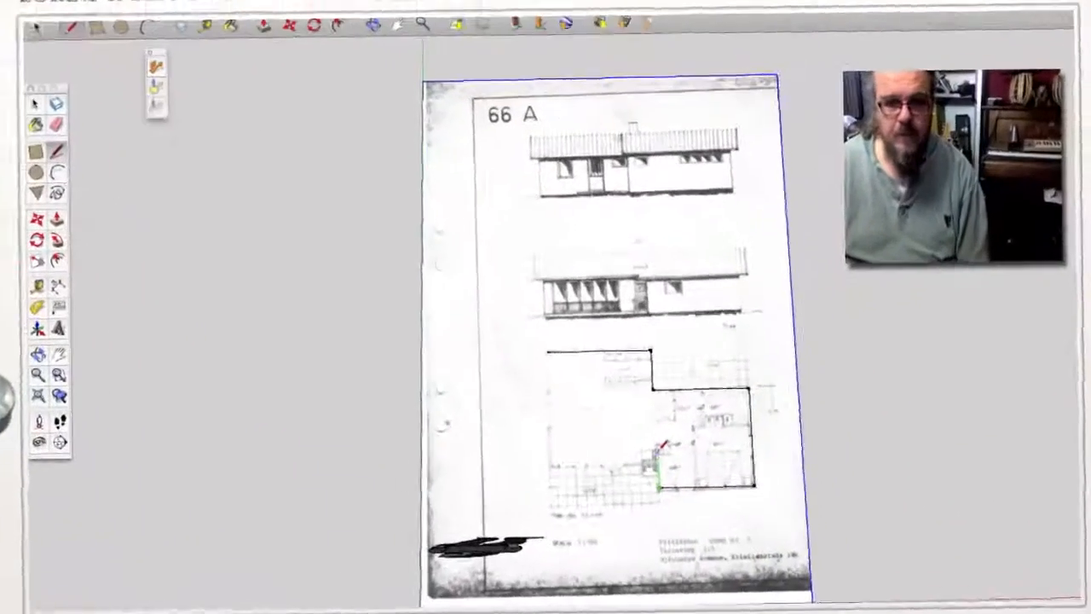
pyautogui.click(654, 467)
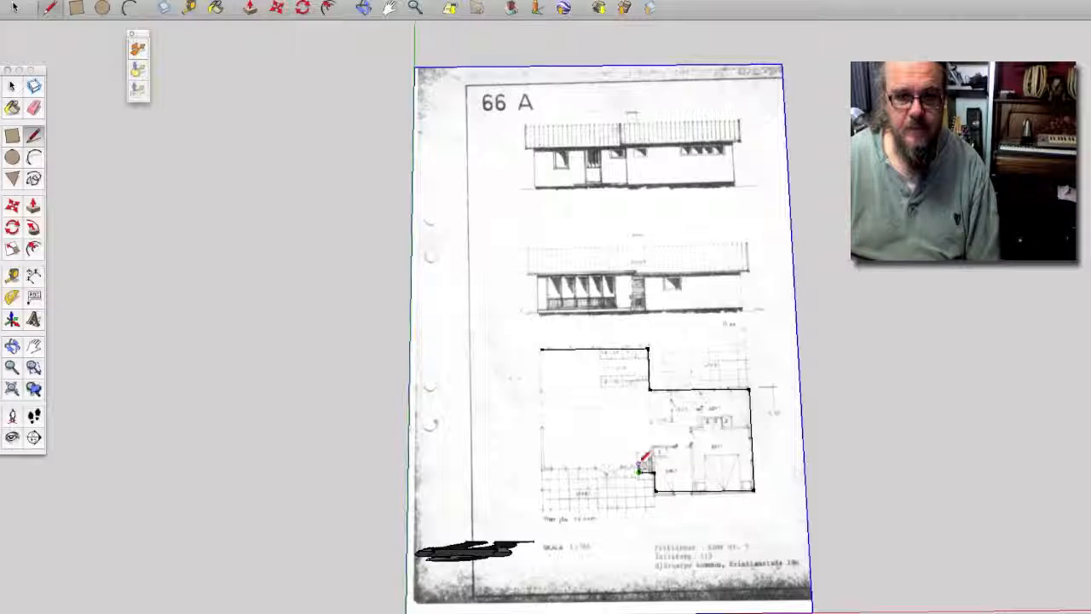
pyautogui.click(638, 466)
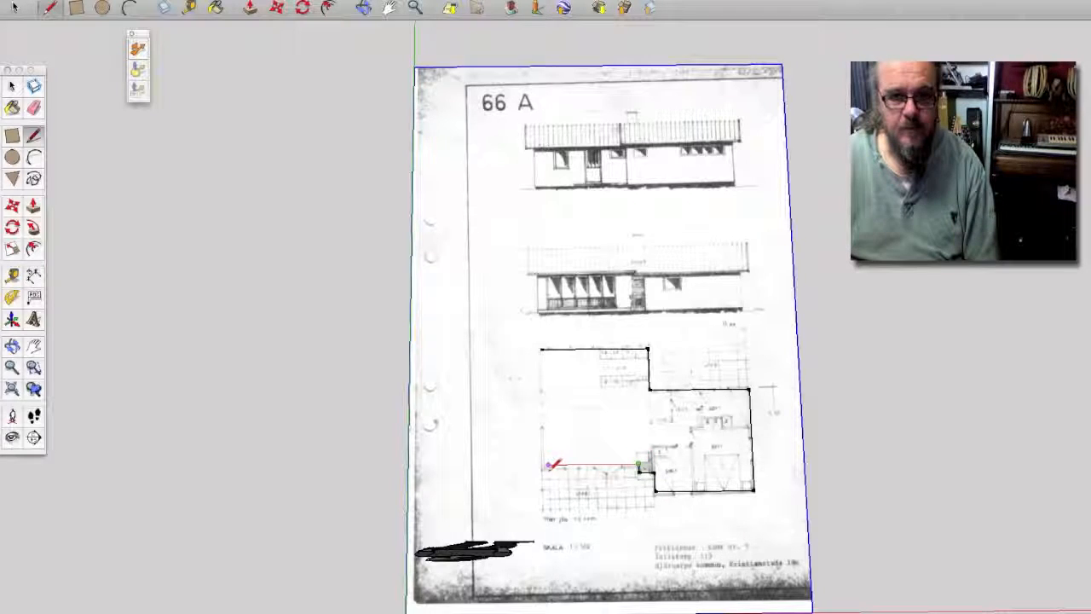
pyautogui.click(543, 465)
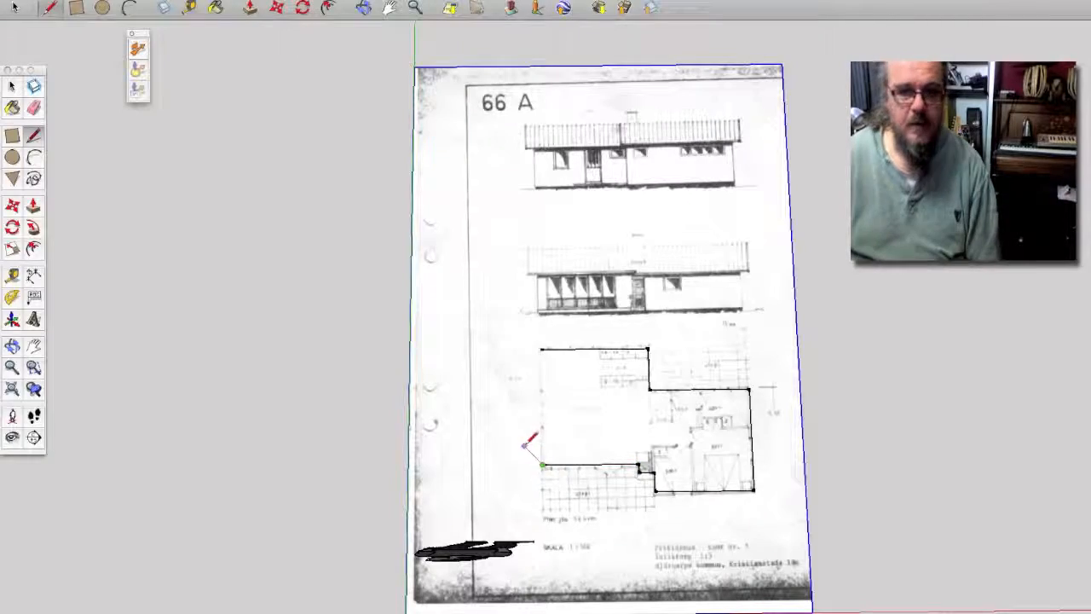
pyautogui.click(543, 350)
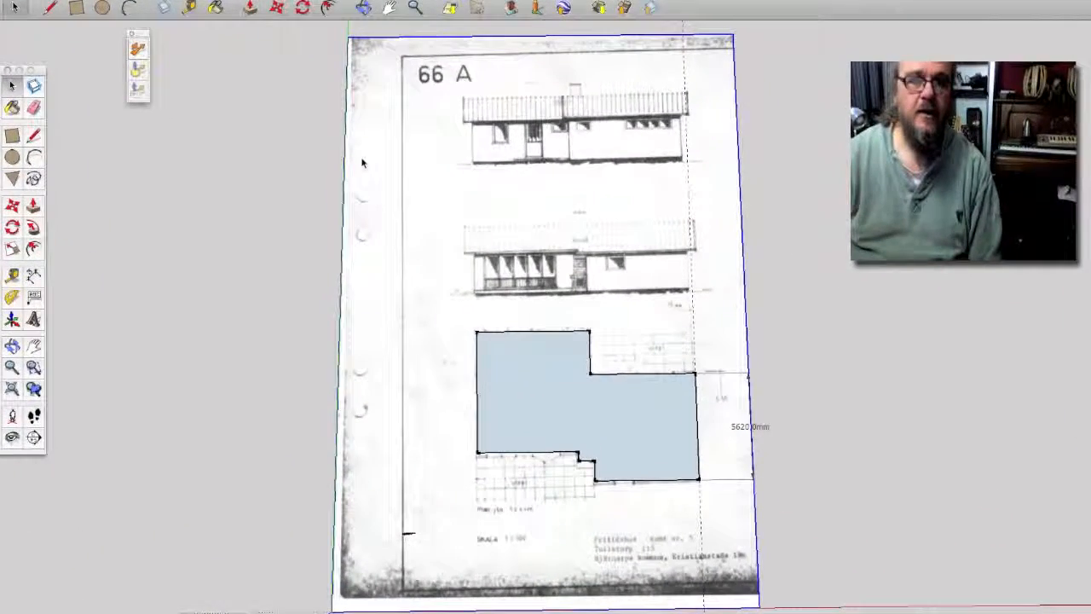
# Step: Erase the plan image and push/pull the footprint face up into a solid block
pyautogui.rightClick(387, 176)
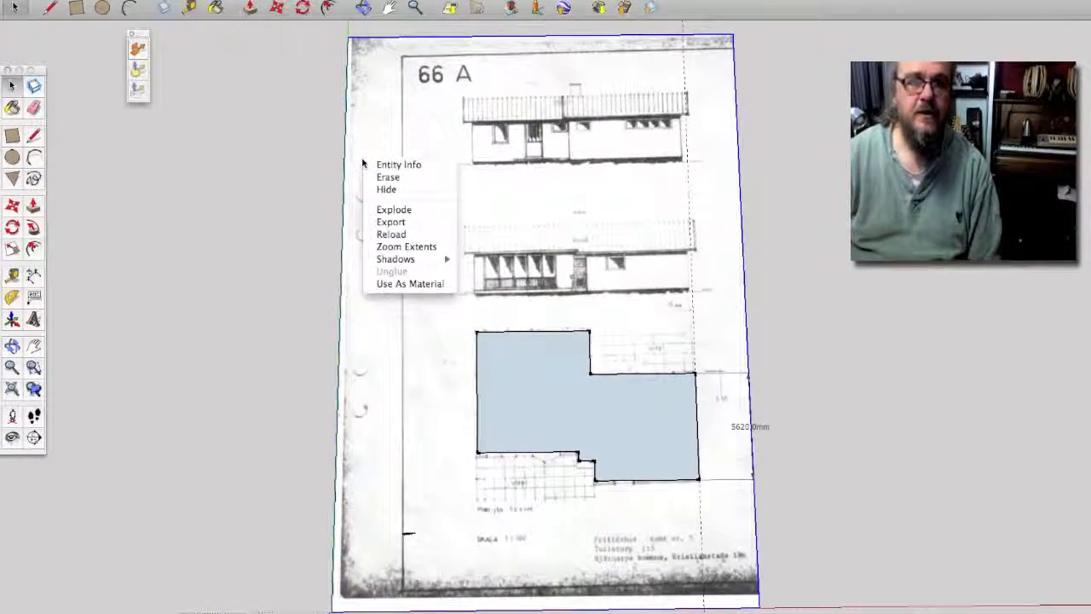
pyautogui.click(382, 177)
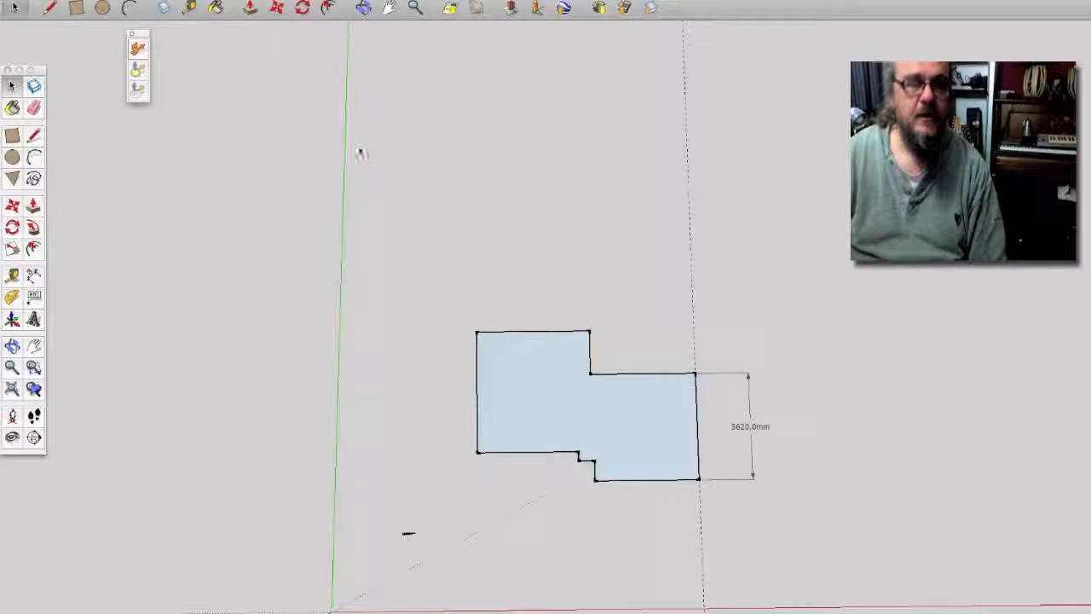
pyautogui.click(363, 7)
pyautogui.moveTo(469, 210); pyautogui.dragTo(139, 287)
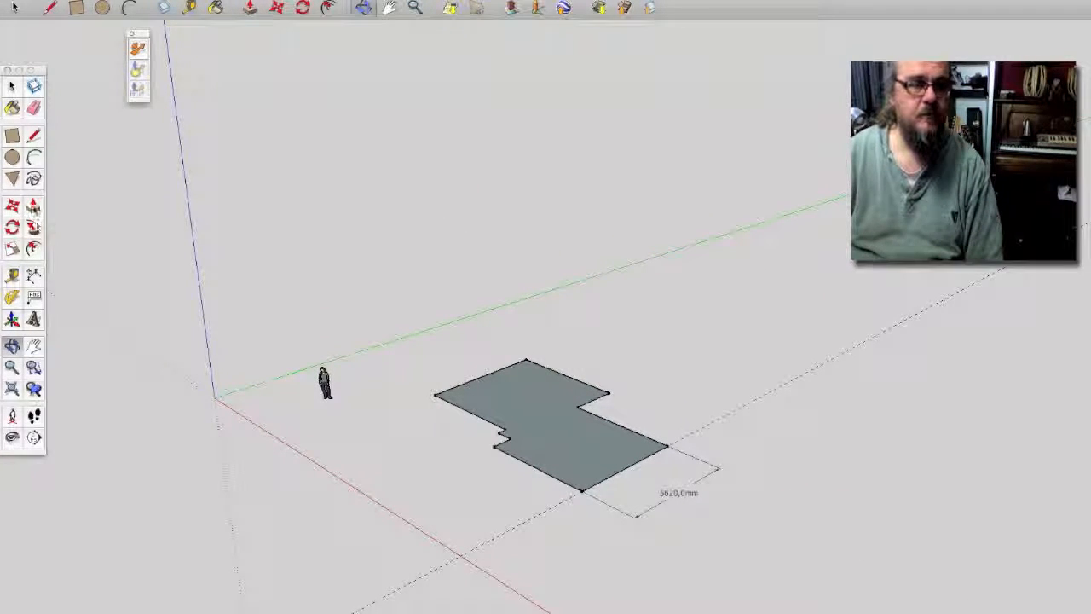
pyautogui.click(33, 206)
pyautogui.moveTo(516, 407); pyautogui.dragTo(521, 379)
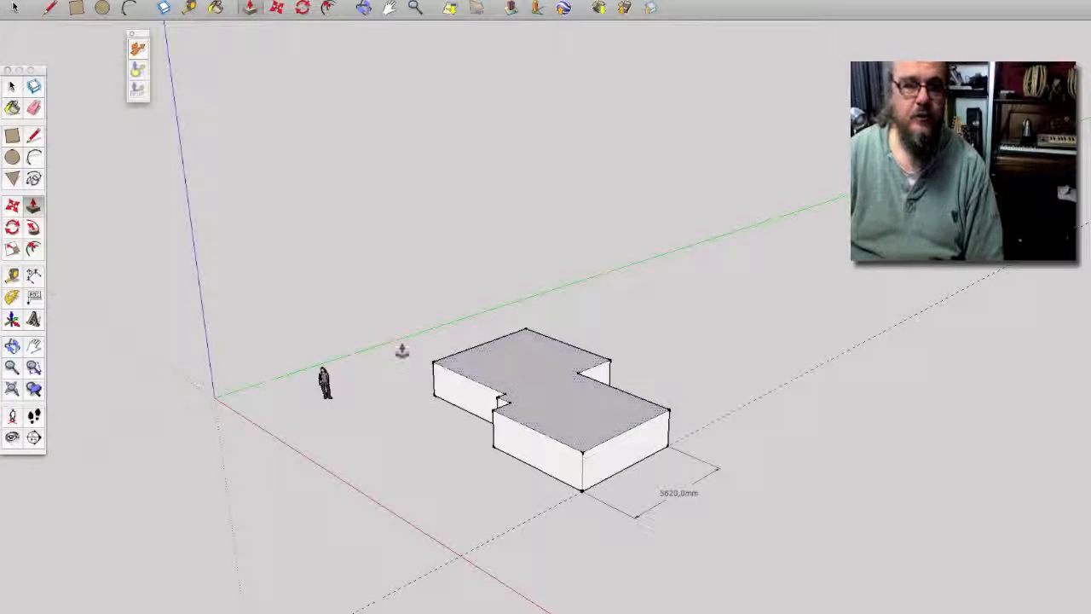
# Step: Orbit around the finished house model to a low front view and its left side
pyautogui.click(33, 135)
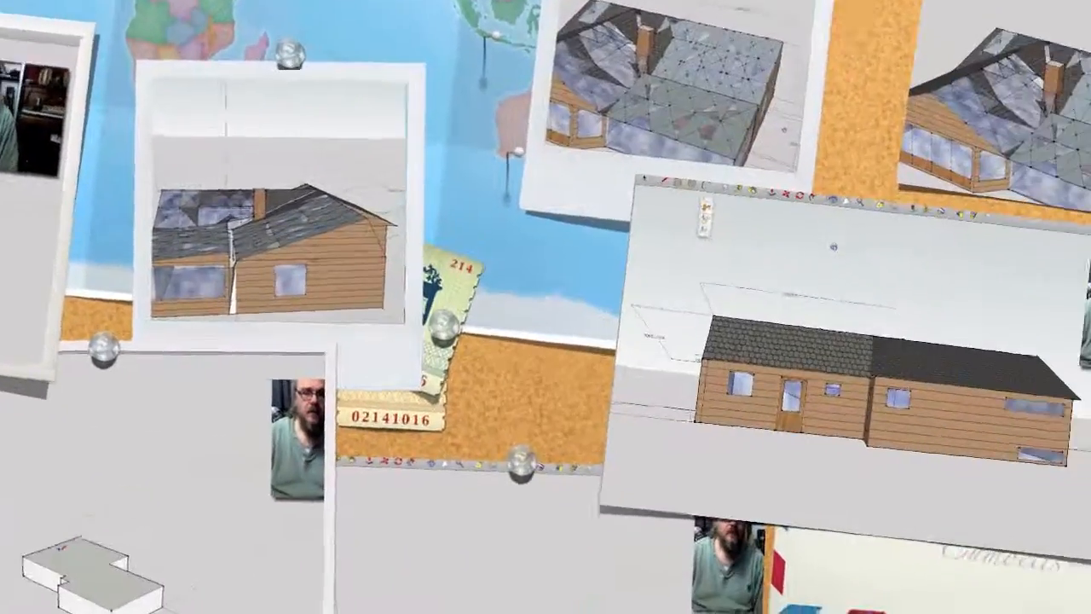
pyautogui.moveTo(833, 246)
pyautogui.mouseDown()
pyautogui.moveTo(970, 415)
pyautogui.moveTo(956, 423)
pyautogui.moveTo(964, 432)
pyautogui.mouseUp()
pyautogui.moveTo(657, 397); pyautogui.dragTo(481, 400)
pyautogui.moveTo(389, 420)
pyautogui.mouseDown()
pyautogui.moveTo(699, 490)
pyautogui.moveTo(809, 498)
pyautogui.moveTo(801, 506)
pyautogui.mouseUp()
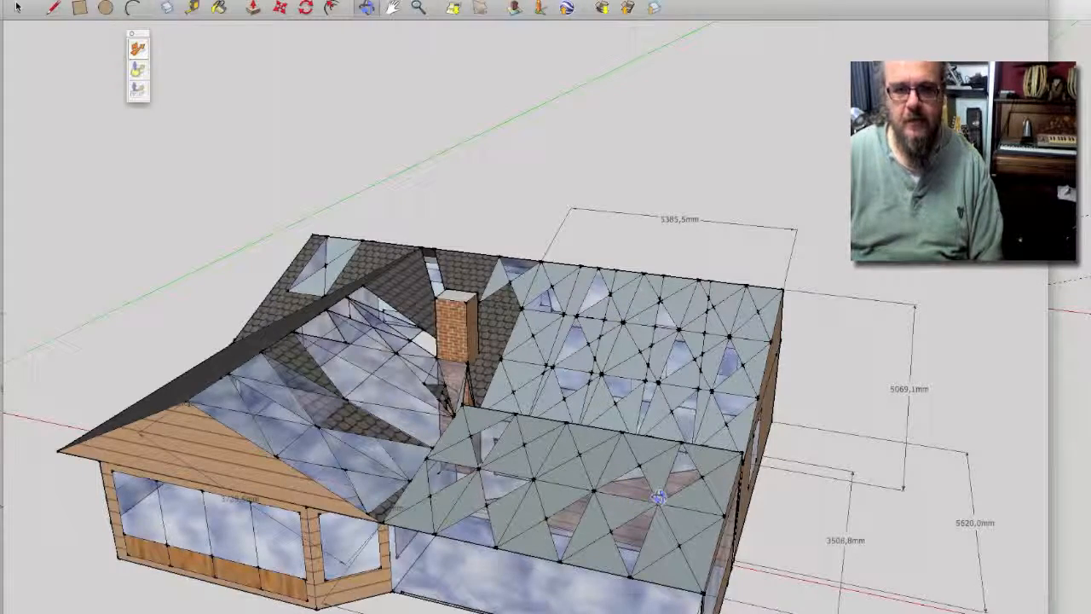
# Step: Orbit the view to show the house's right side
pyautogui.moveTo(715, 472); pyautogui.dragTo(533, 443)
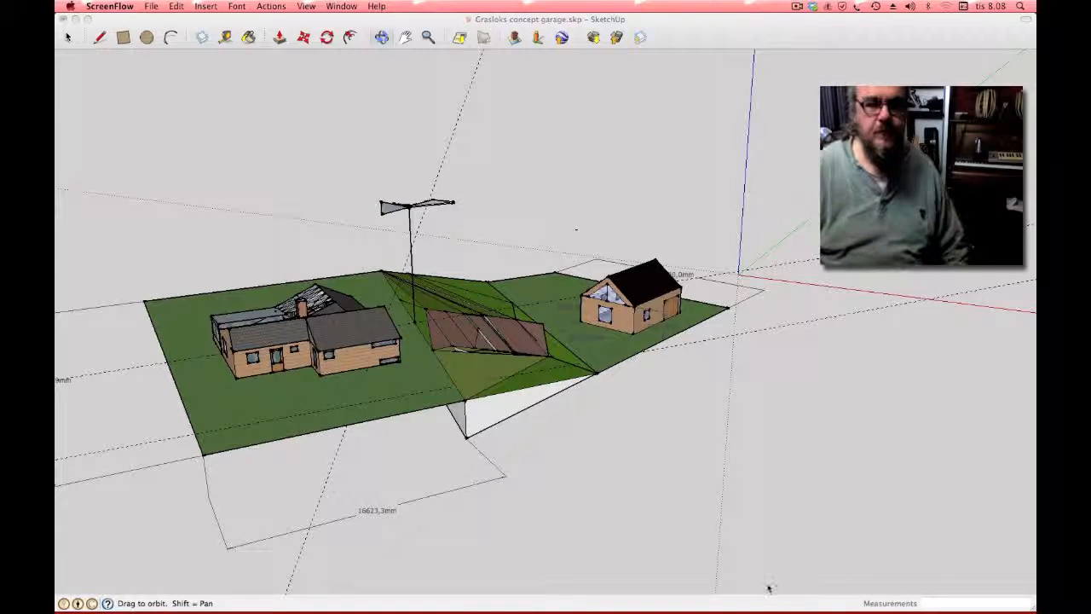
pyautogui.moveTo(725, 595)
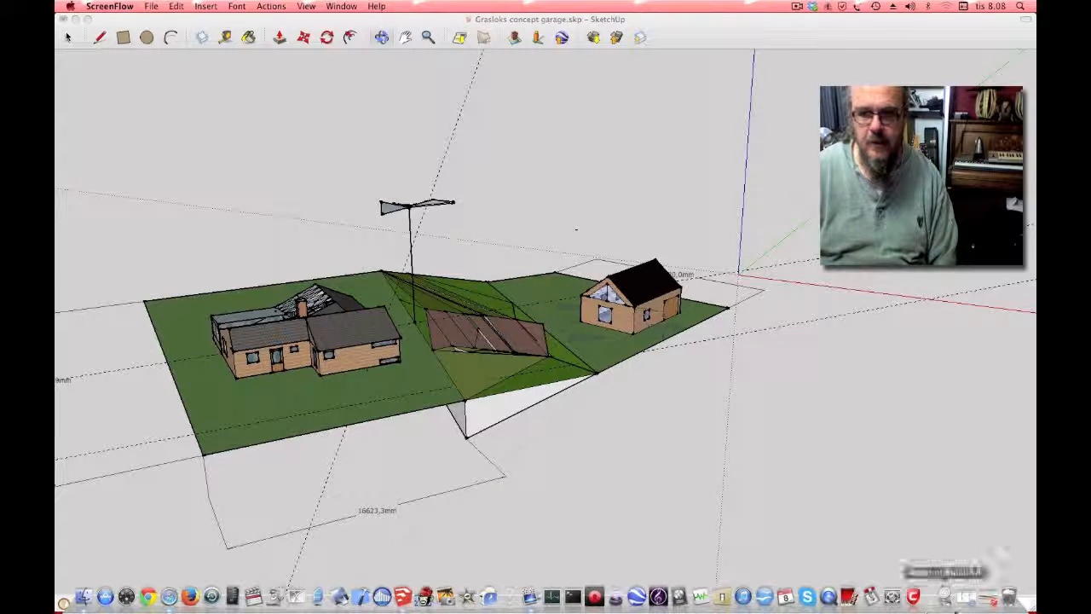
pyautogui.click(985, 607)
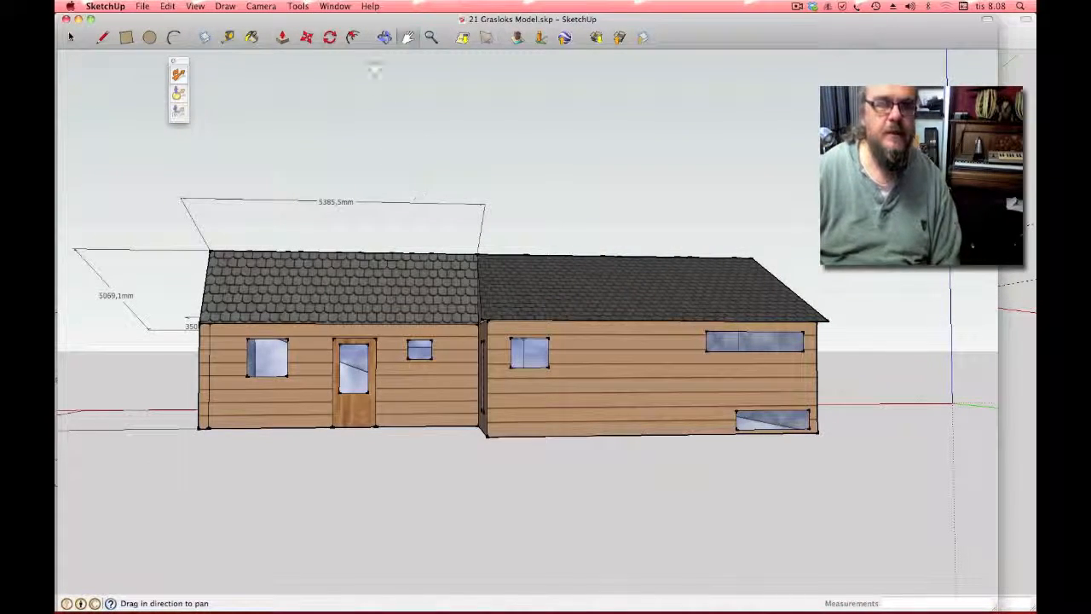
pyautogui.click(385, 36)
pyautogui.moveTo(397, 78); pyautogui.dragTo(782, 488)
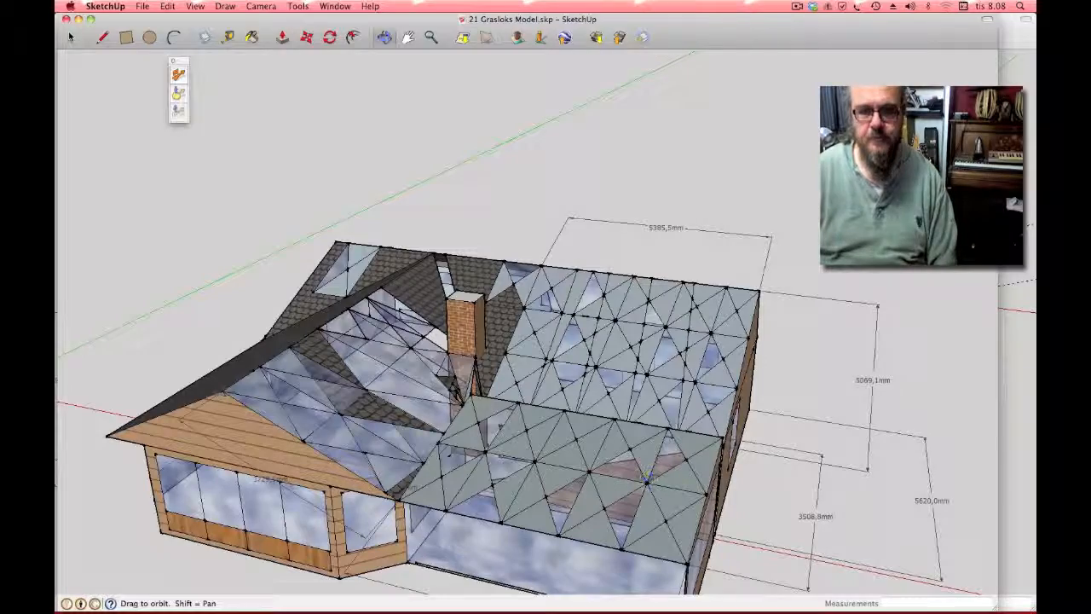
pyautogui.moveTo(694, 452); pyautogui.dragTo(541, 439)
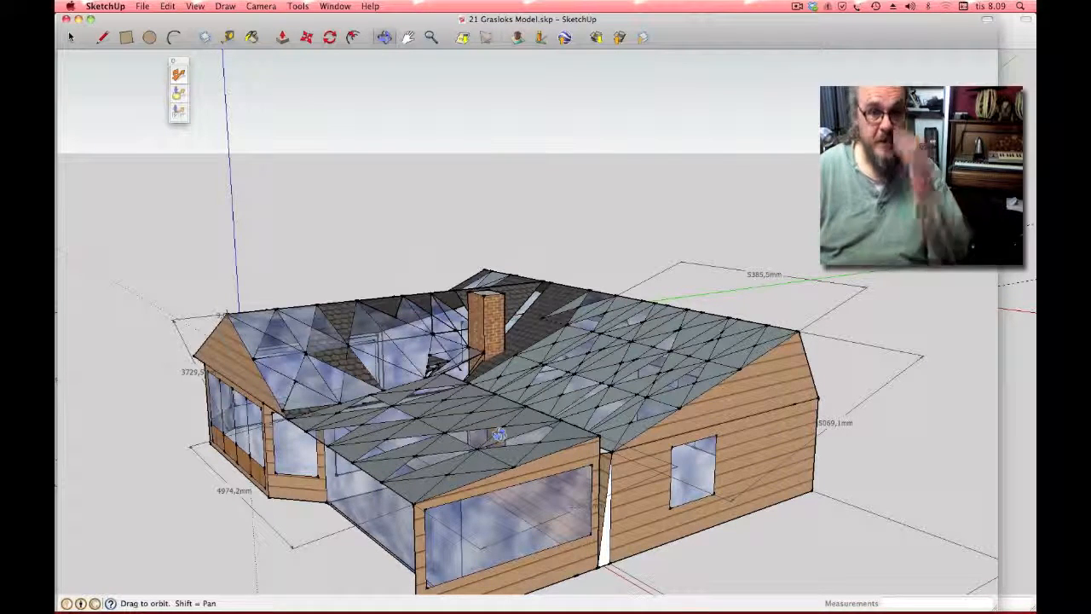
pyautogui.moveTo(495, 435); pyautogui.dragTo(444, 262)
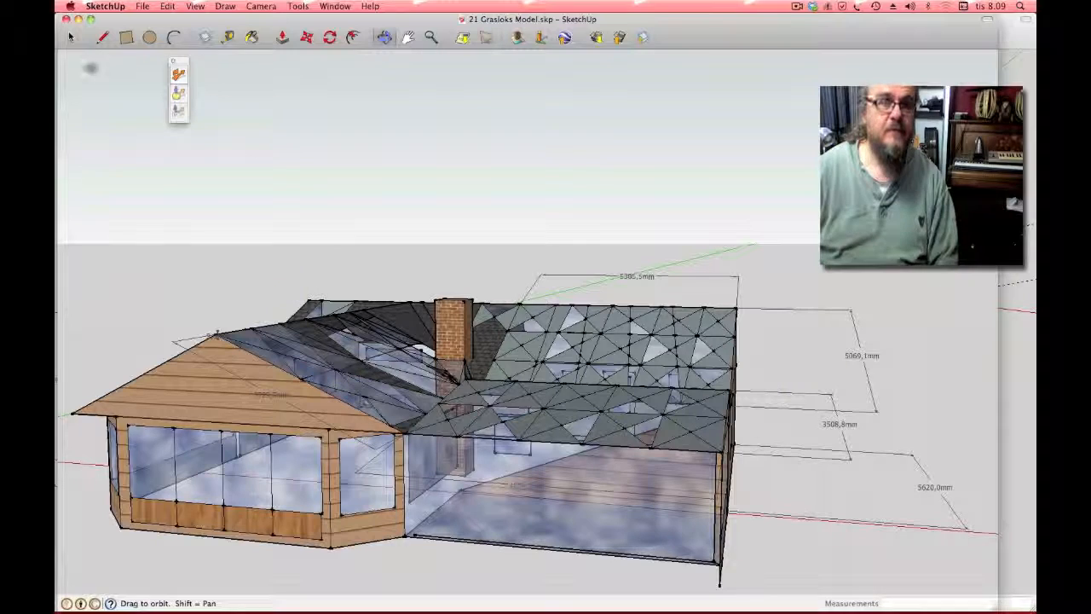
pyautogui.click(142, 7)
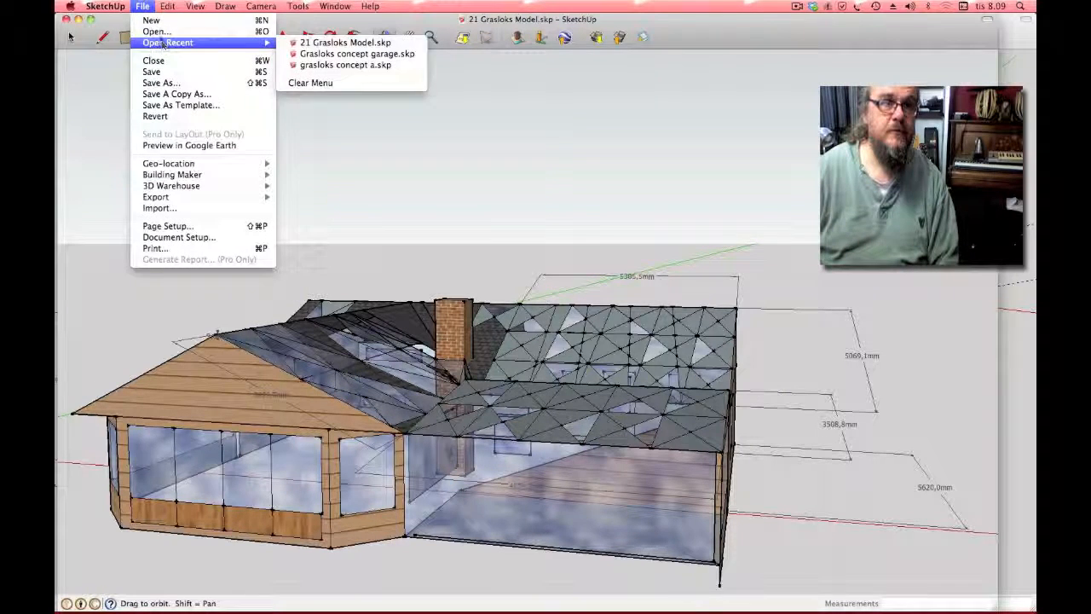
# Step: Start a new maximised model and open Import on the Gräslöksvagen Sustainable project folder
pyautogui.click(157, 24)
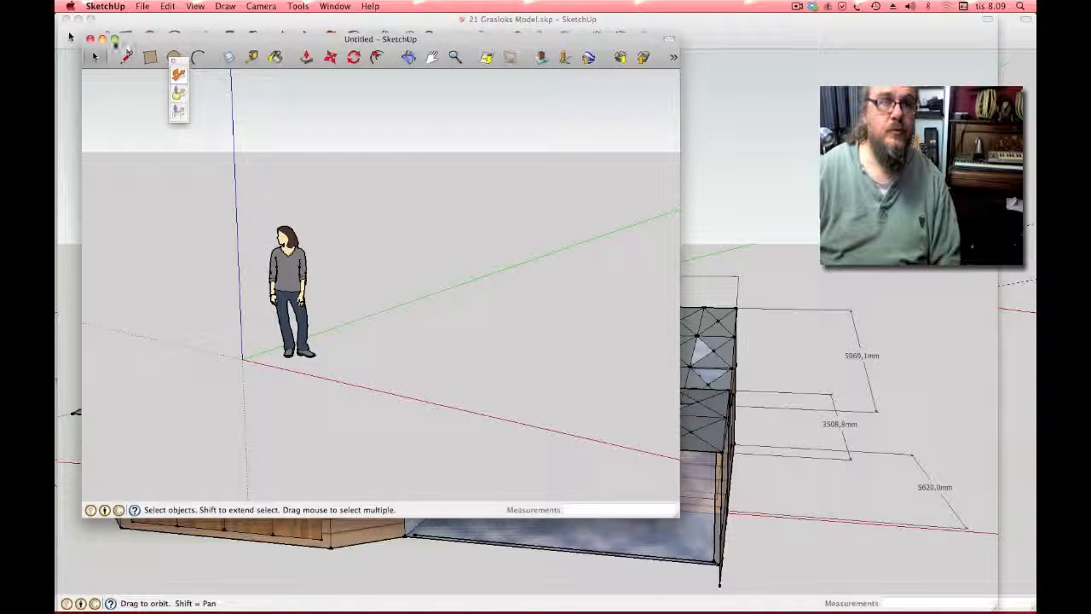
pyautogui.click(114, 39)
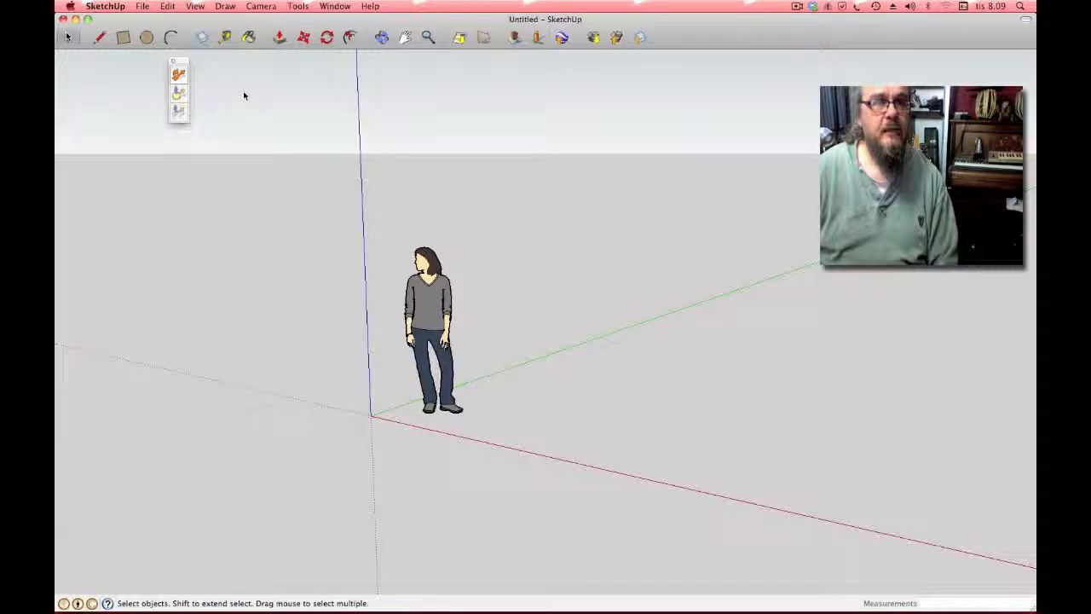
pyautogui.click(145, 7)
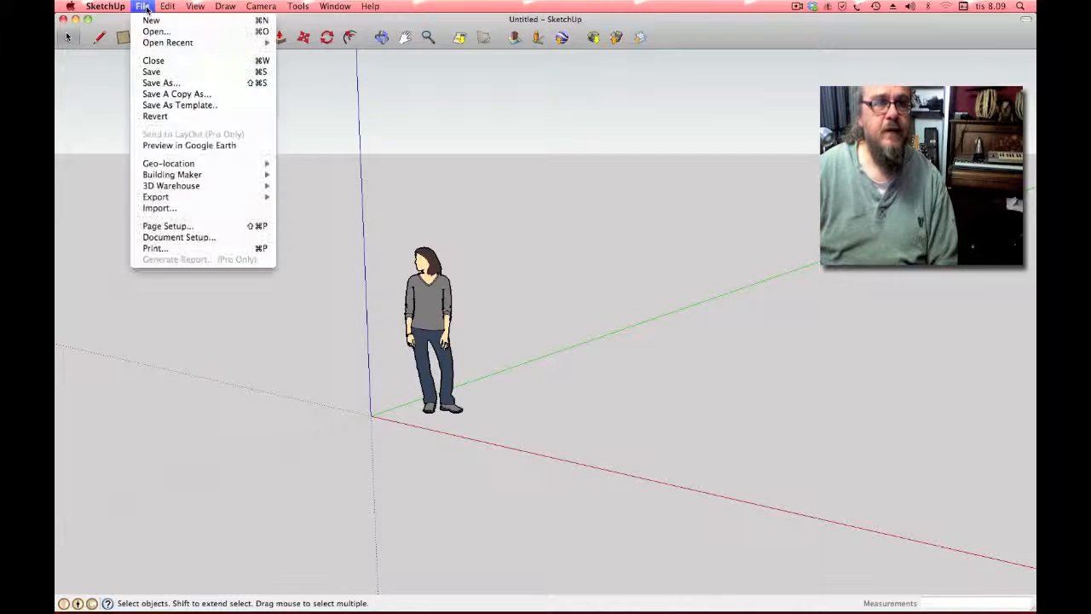
pyautogui.click(179, 209)
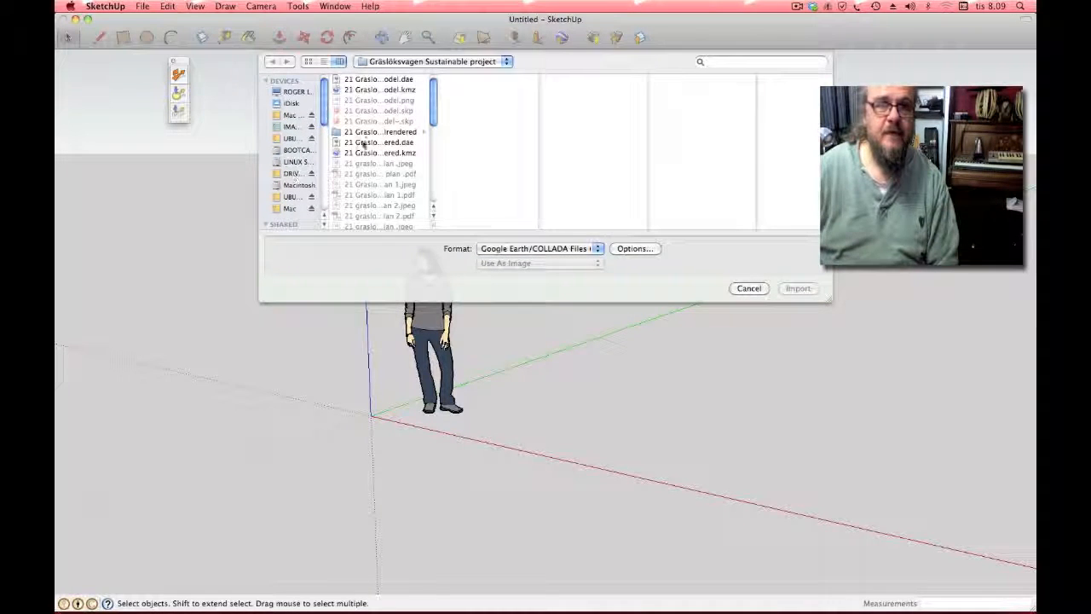
pyautogui.moveTo(433, 101); pyautogui.dragTo(432, 111)
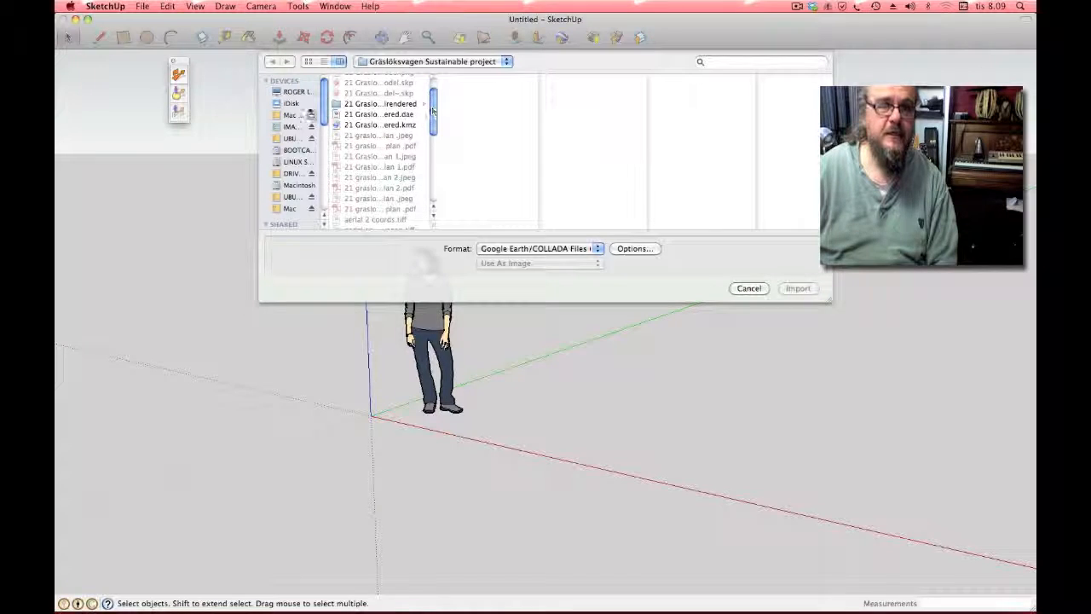
pyautogui.moveTo(324, 104); pyautogui.dragTo(326, 140)
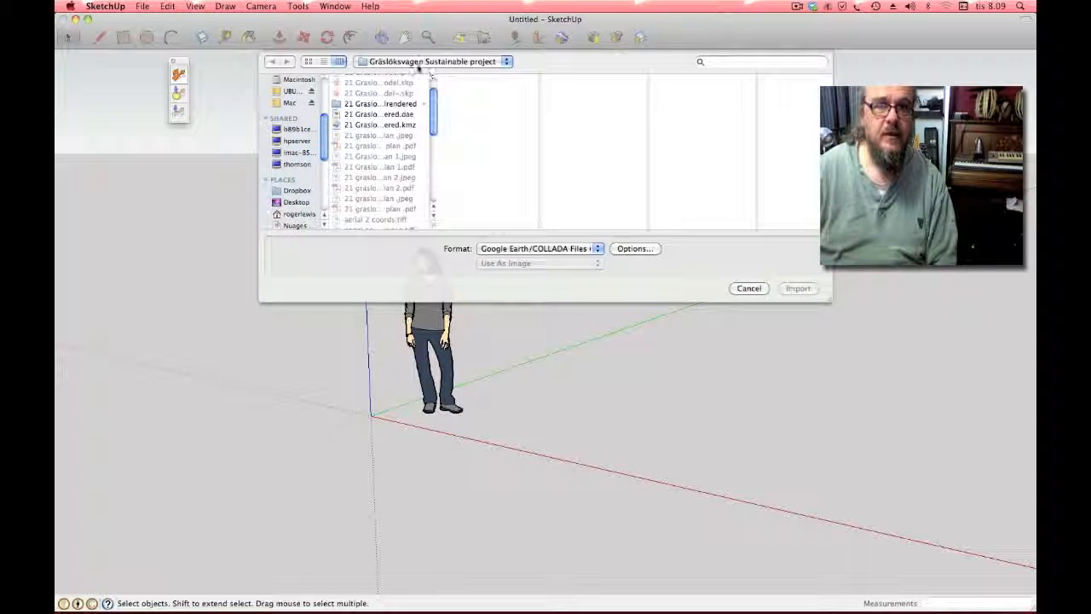
pyautogui.moveTo(434, 106); pyautogui.dragTo(436, 159)
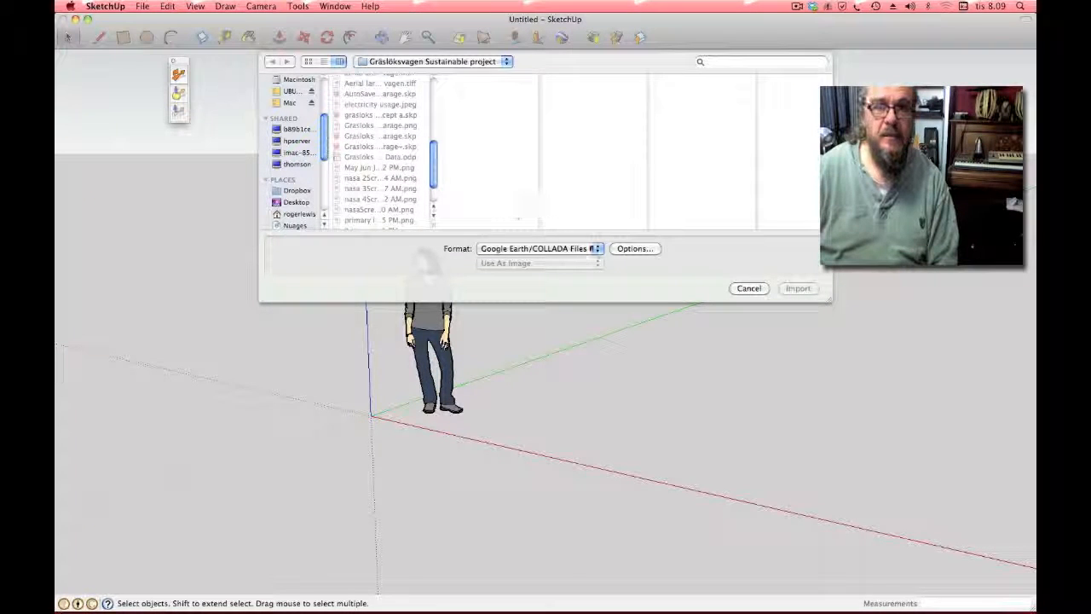
pyautogui.click(598, 249)
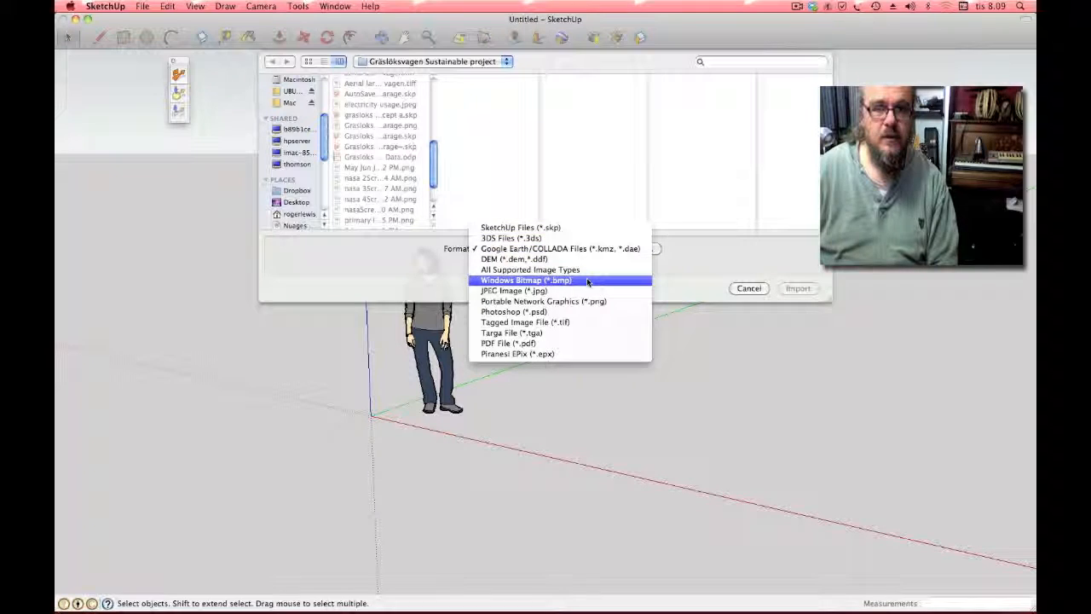
pyautogui.click(584, 343)
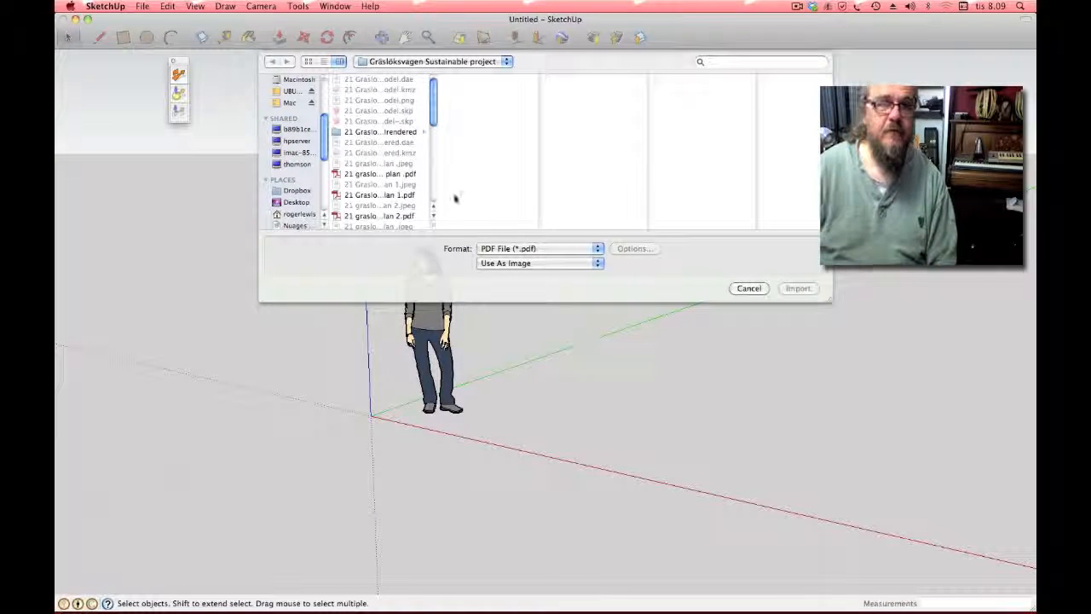
pyautogui.click(380, 174)
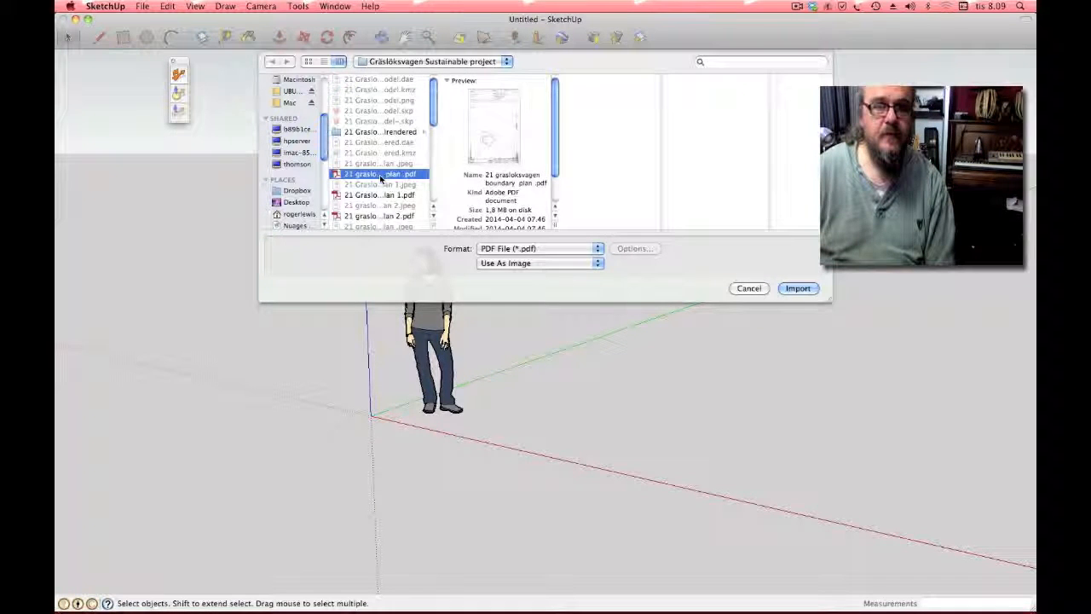
pyautogui.moveTo(432, 118); pyautogui.dragTo(433, 130)
pyautogui.click(385, 157)
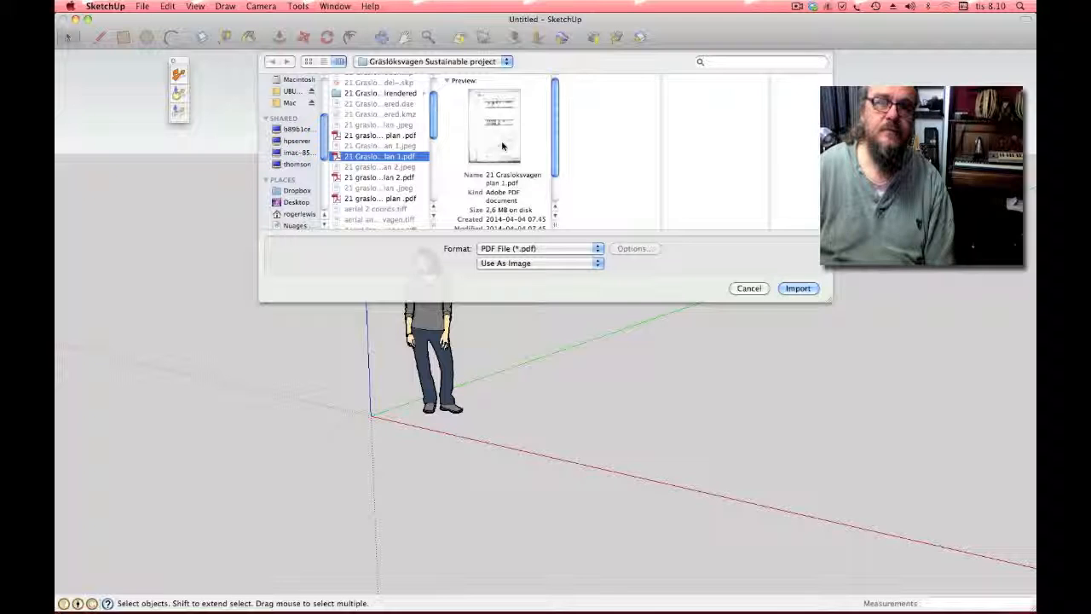
pyautogui.click(797, 288)
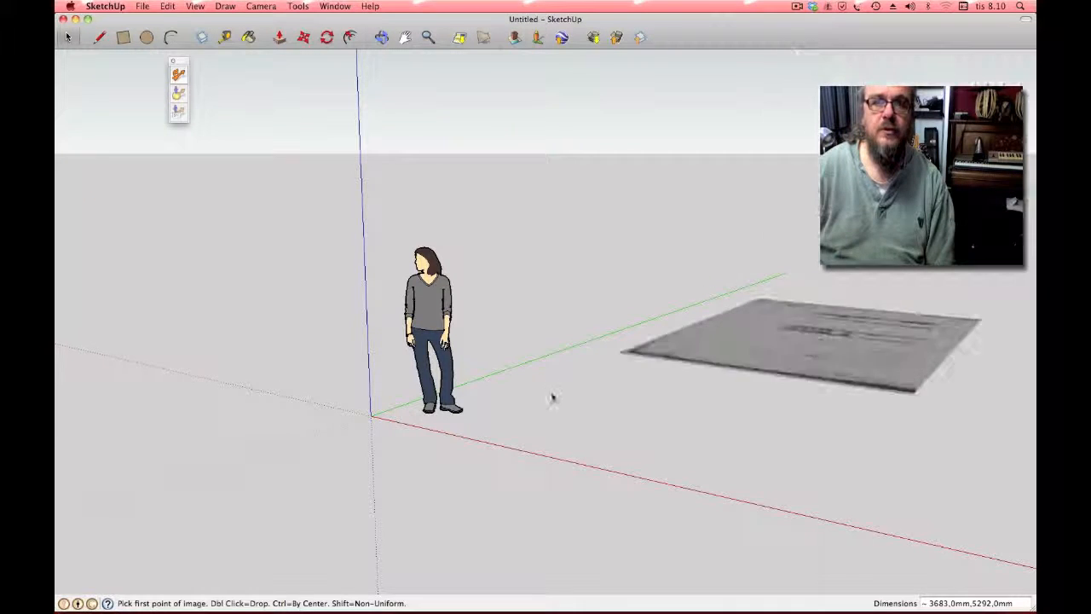
# Step: Place the plan image at the origin and orbit to a zoomed-in top view
pyautogui.click(369, 418)
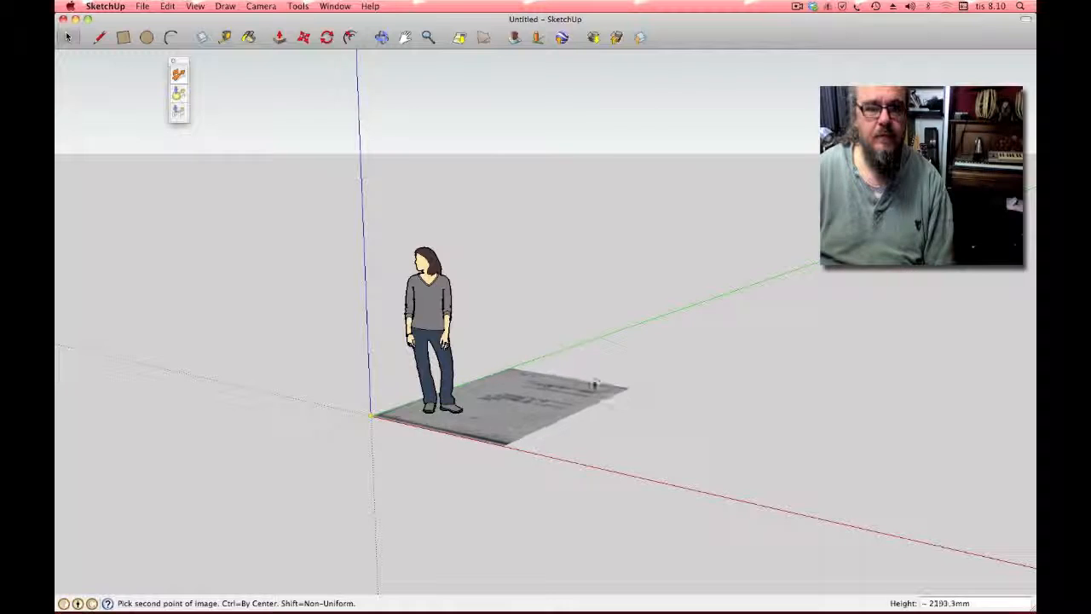
pyautogui.click(672, 373)
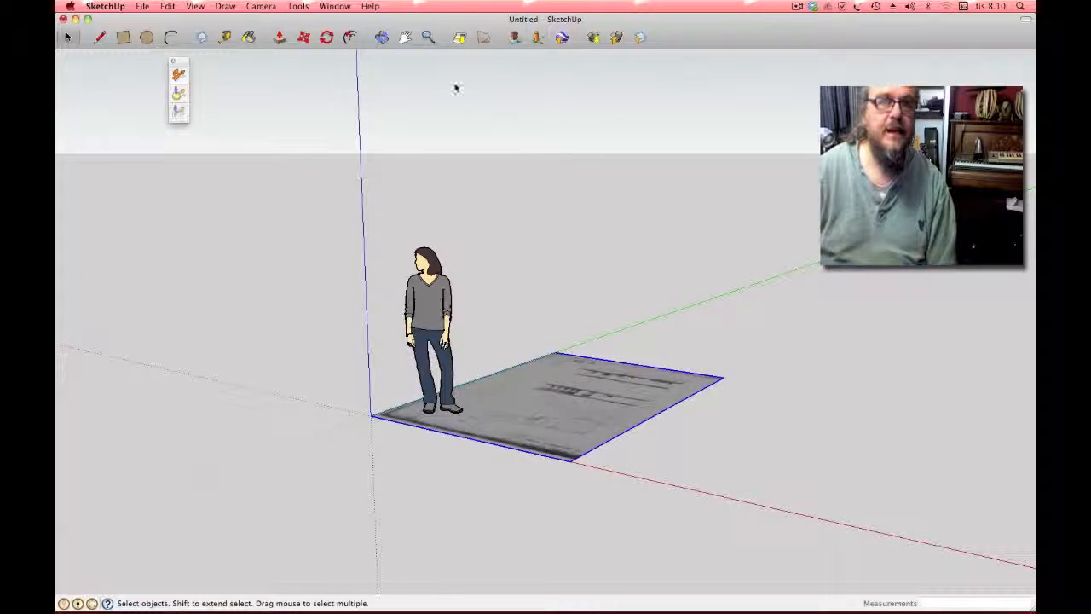
pyautogui.click(381, 37)
pyautogui.moveTo(374, 78); pyautogui.dragTo(563, 409)
pyautogui.moveTo(690, 312); pyautogui.dragTo(701, 401)
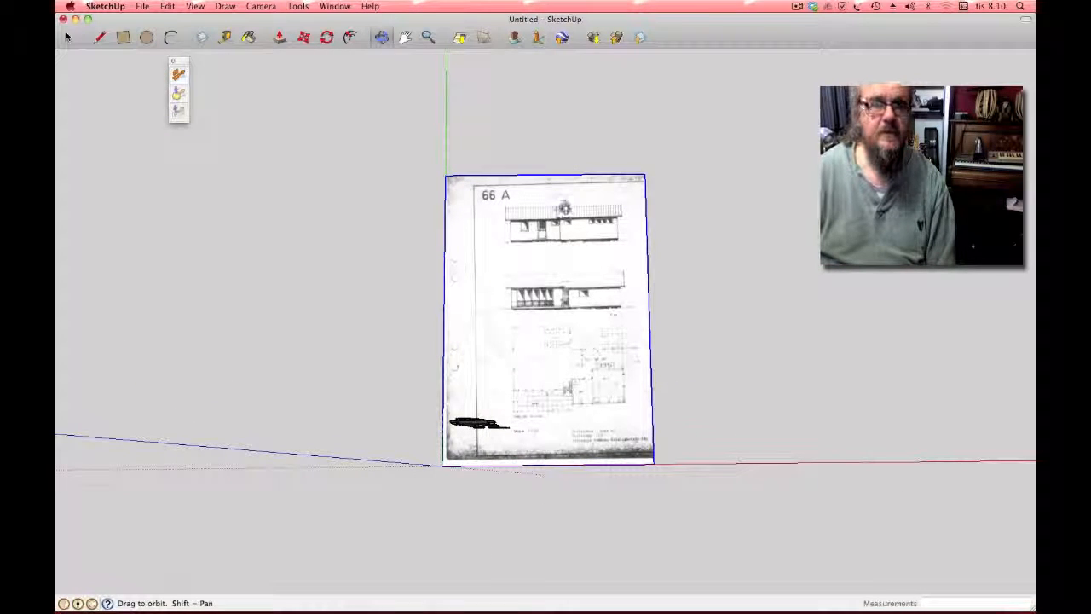
pyautogui.click(428, 38)
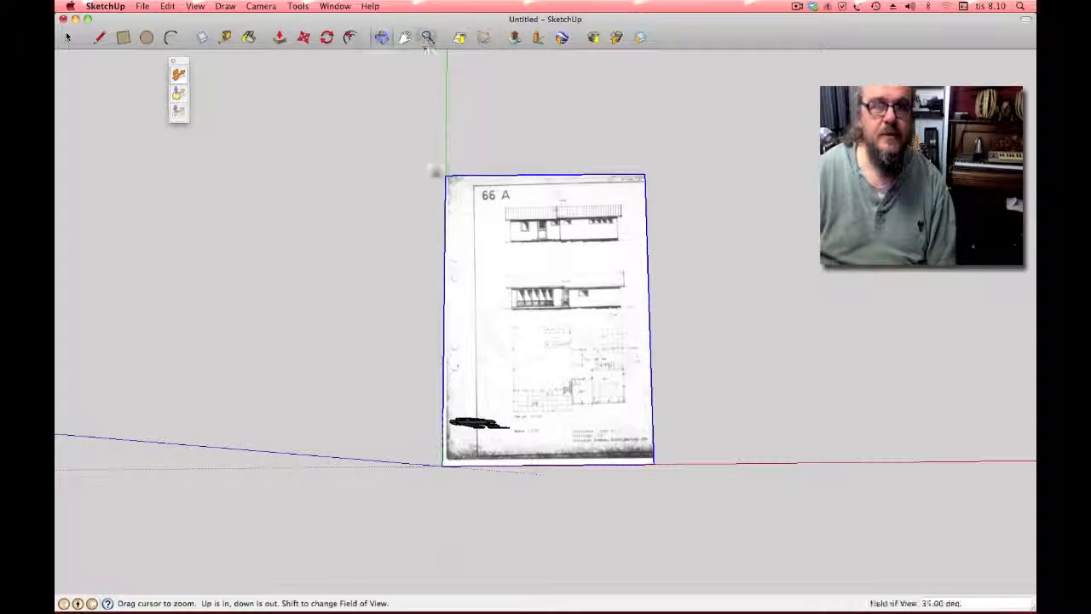
pyautogui.scroll(5, 474, 305)
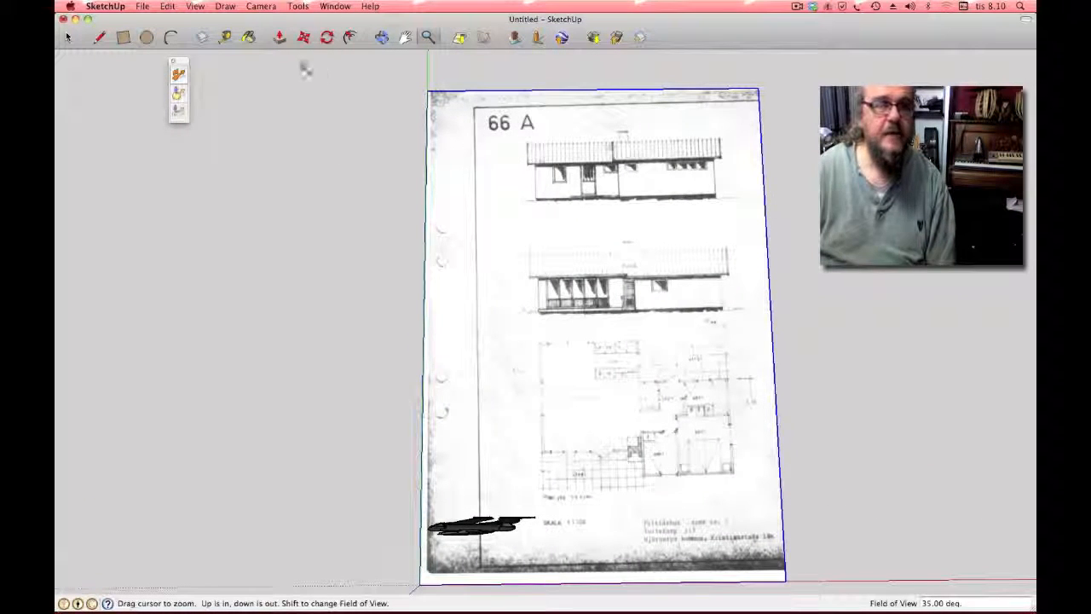
# Step: Show the Large Tool Set palette from the View menu
pyautogui.click(195, 6)
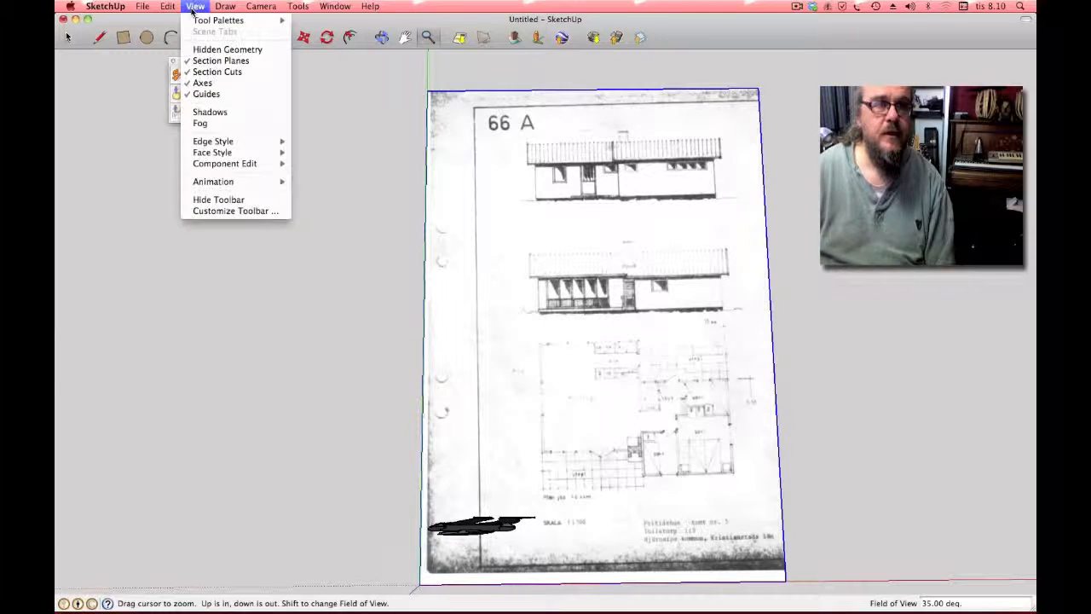
pyautogui.moveTo(256, 19)
pyautogui.click(331, 24)
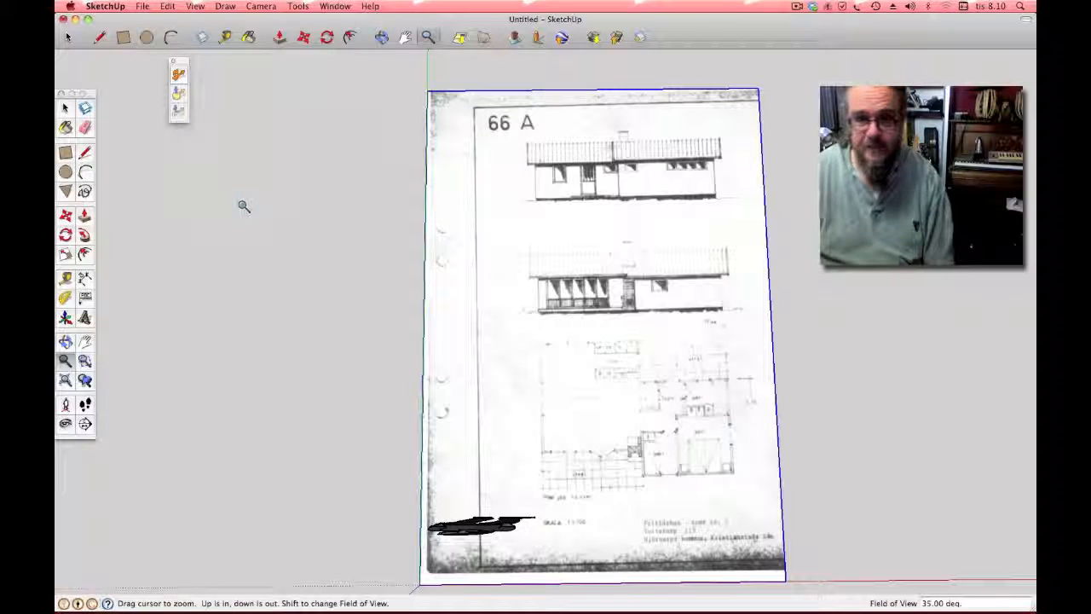
# Step: Trace the plan's eight-edge floor perimeter with the Line tool, closing it into a face
pyautogui.click(85, 152)
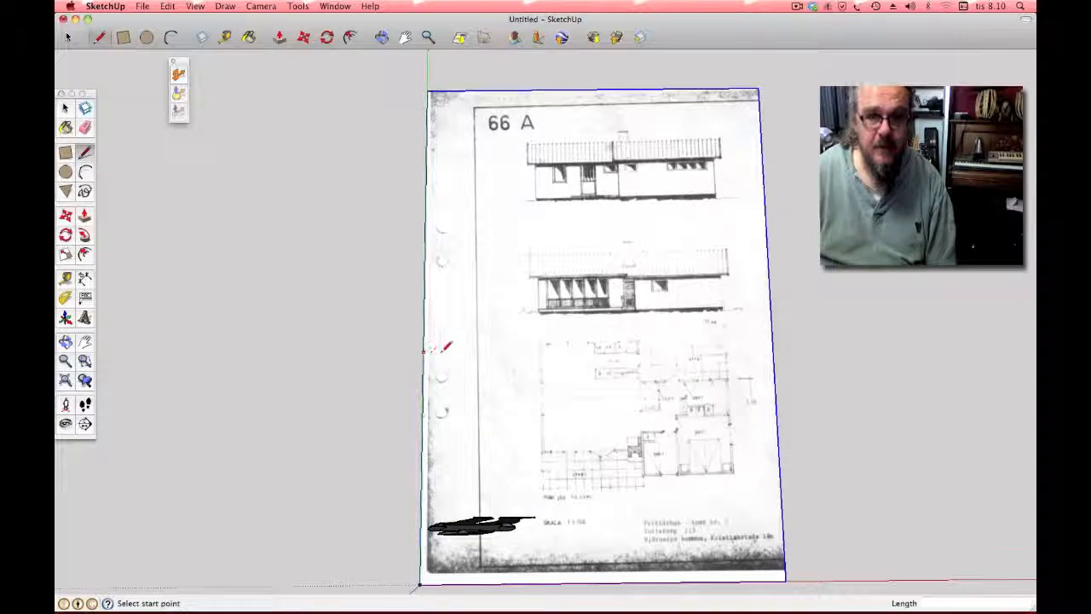
pyautogui.click(541, 343)
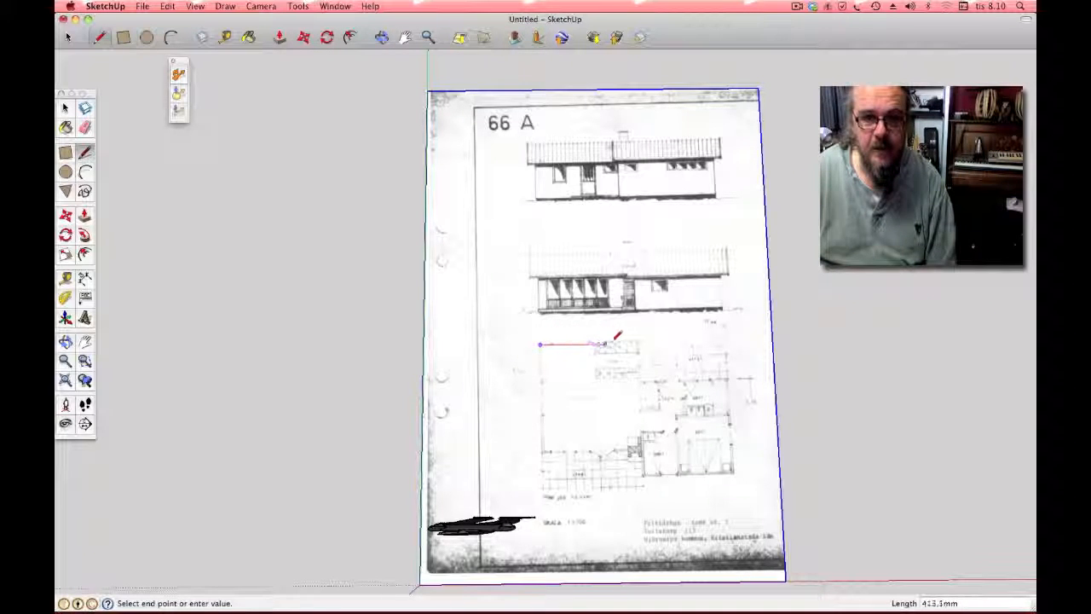
pyautogui.click(638, 344)
pyautogui.click(639, 380)
pyautogui.click(729, 379)
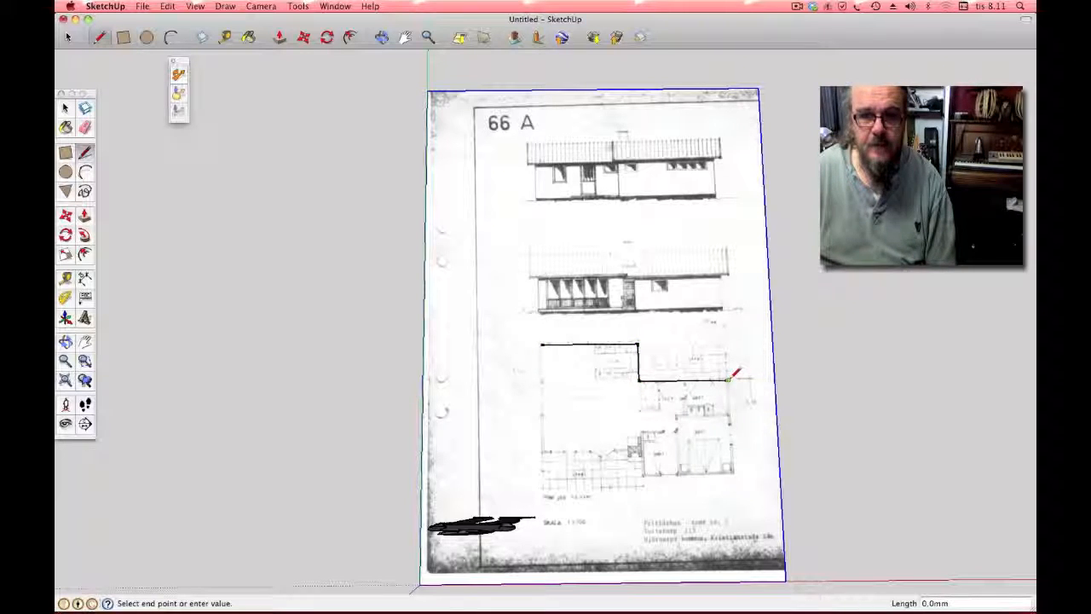
pyautogui.click(732, 469)
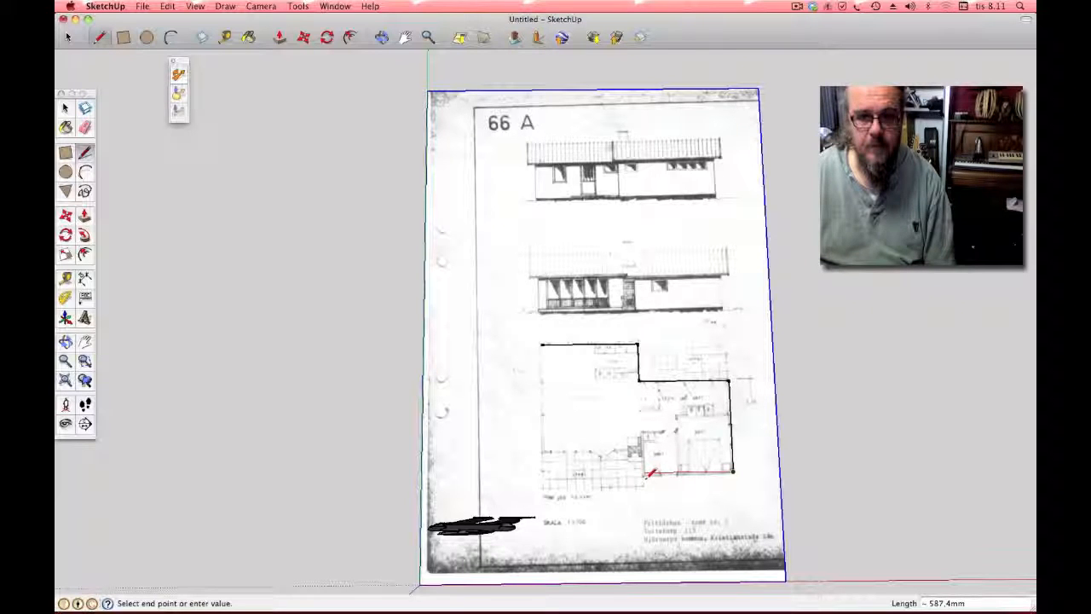
pyautogui.click(645, 471)
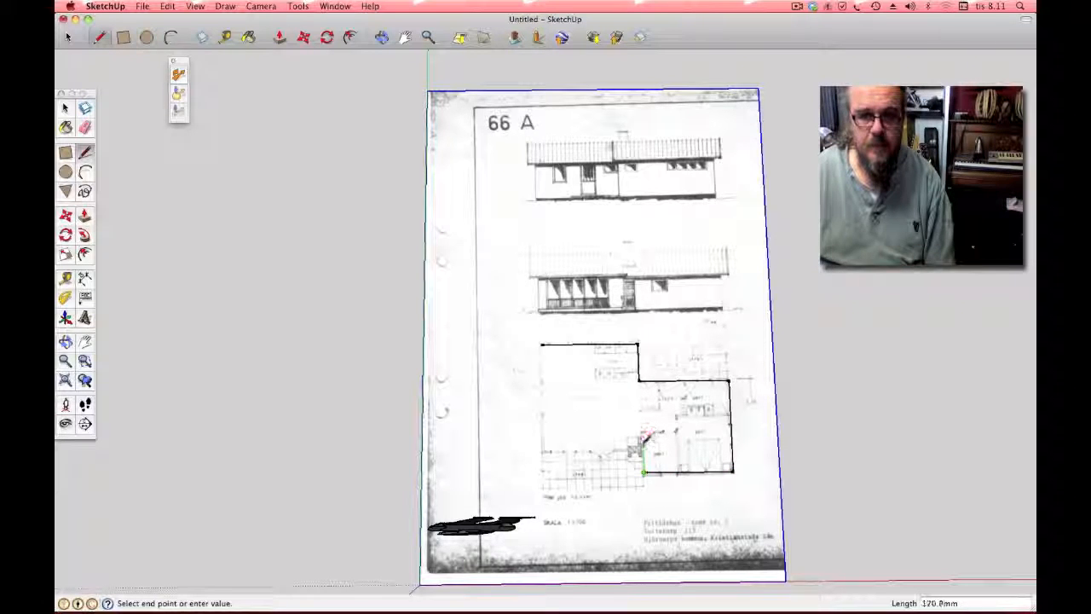
pyautogui.click(642, 450)
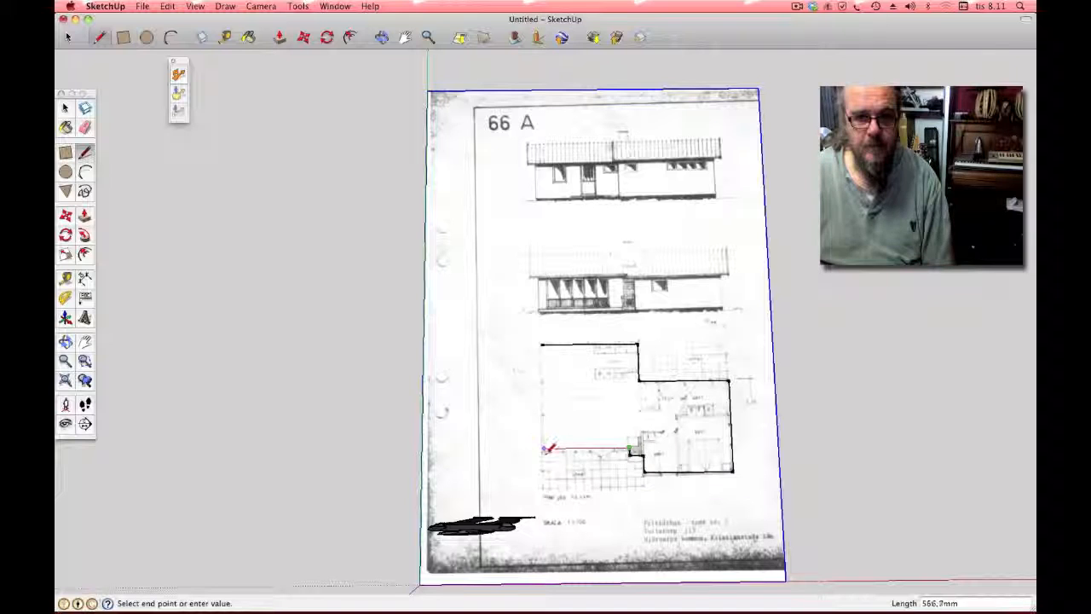
pyautogui.click(542, 447)
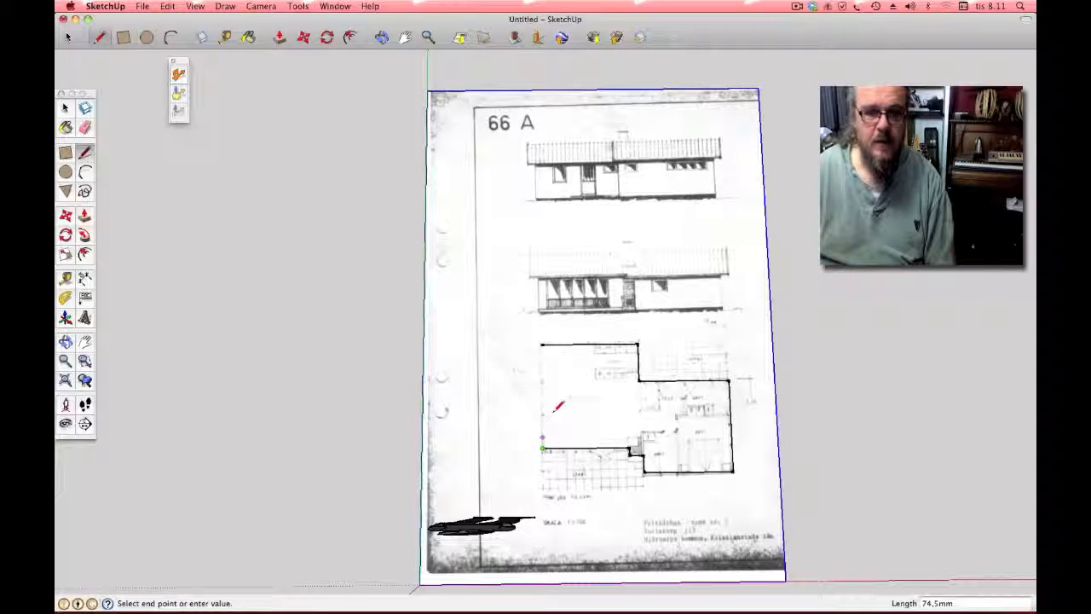
pyautogui.click(543, 344)
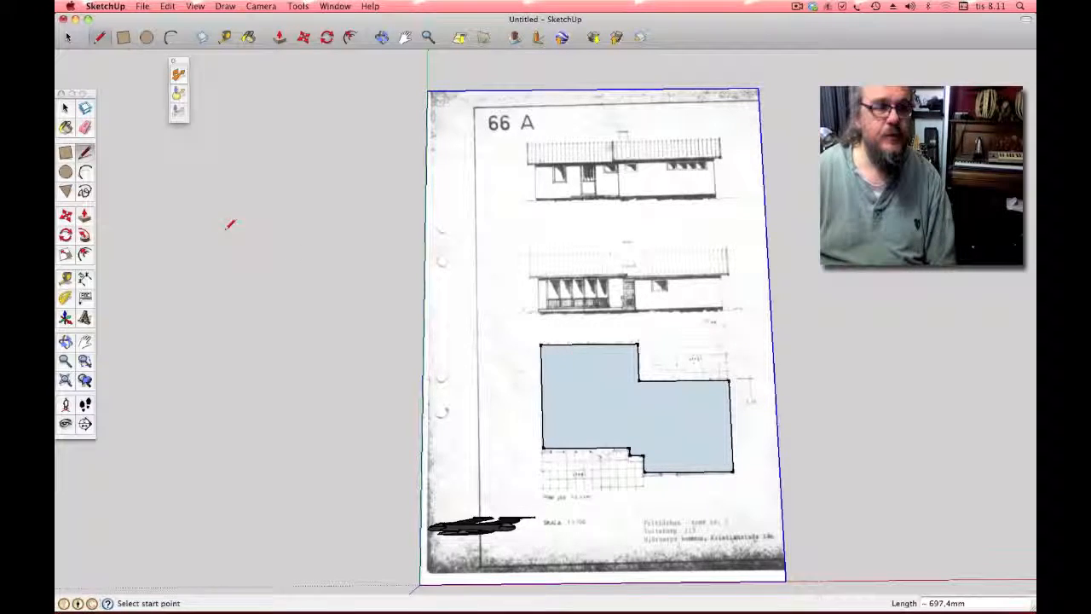
pyautogui.click(84, 279)
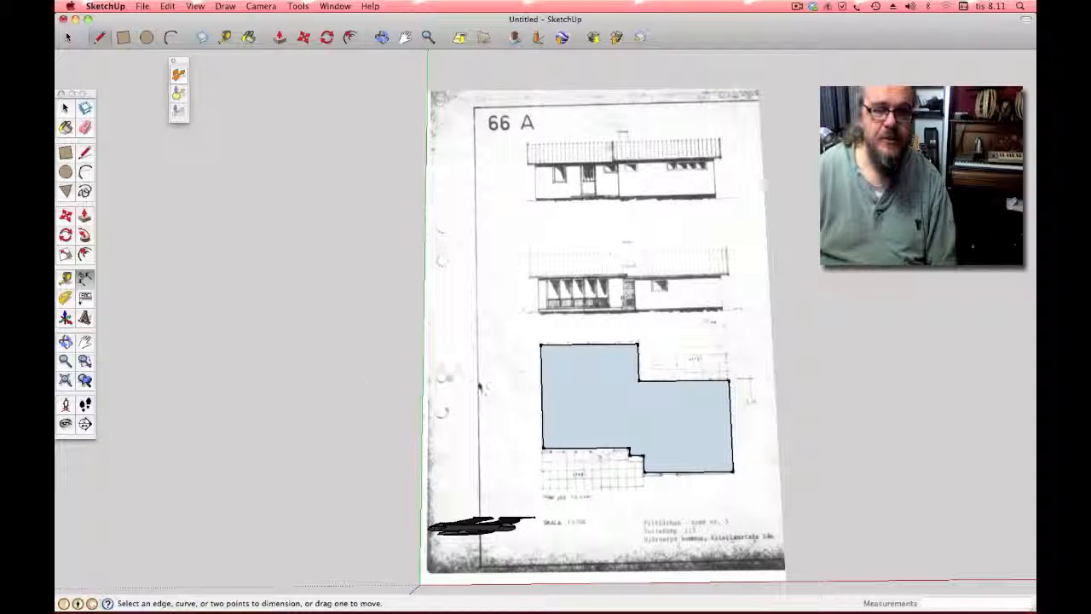
# Step: Dimension the footprint's right side, placing the 607.4 mm label to its right
pyautogui.click(728, 381)
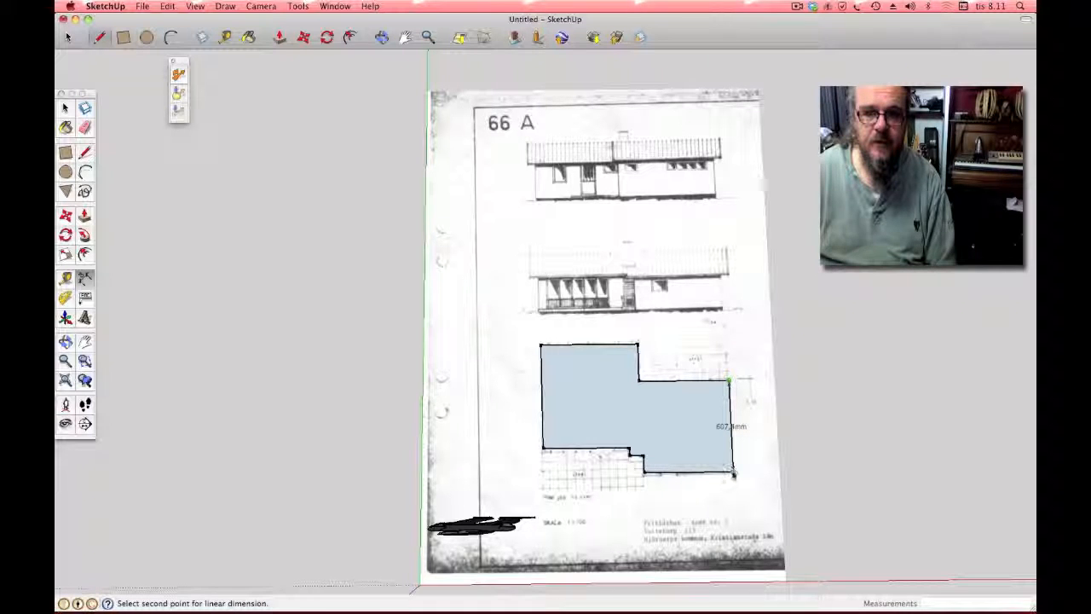
pyautogui.click(733, 470)
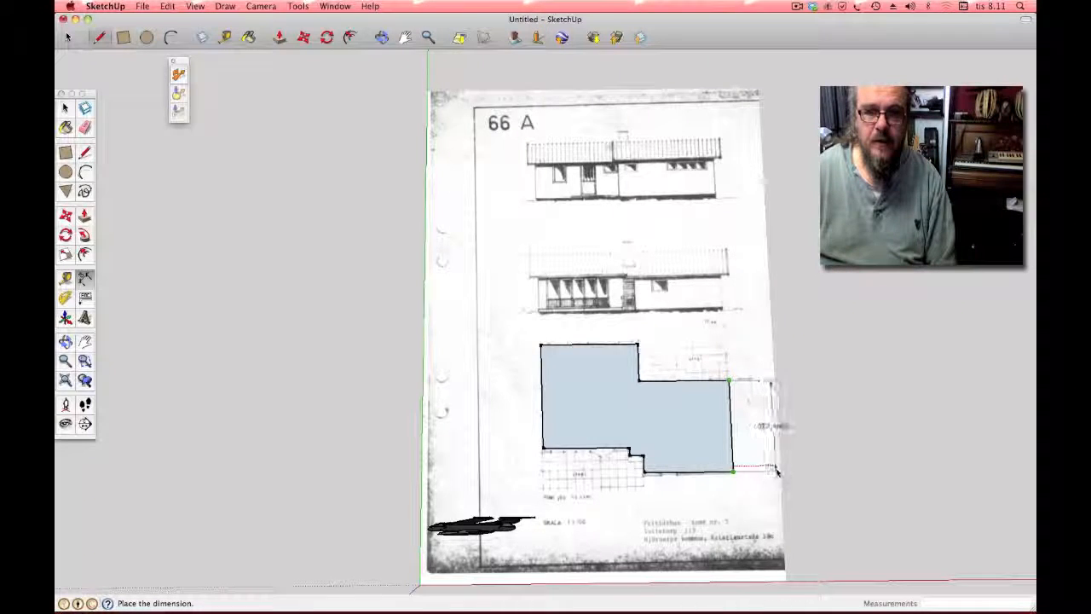
pyautogui.click(779, 473)
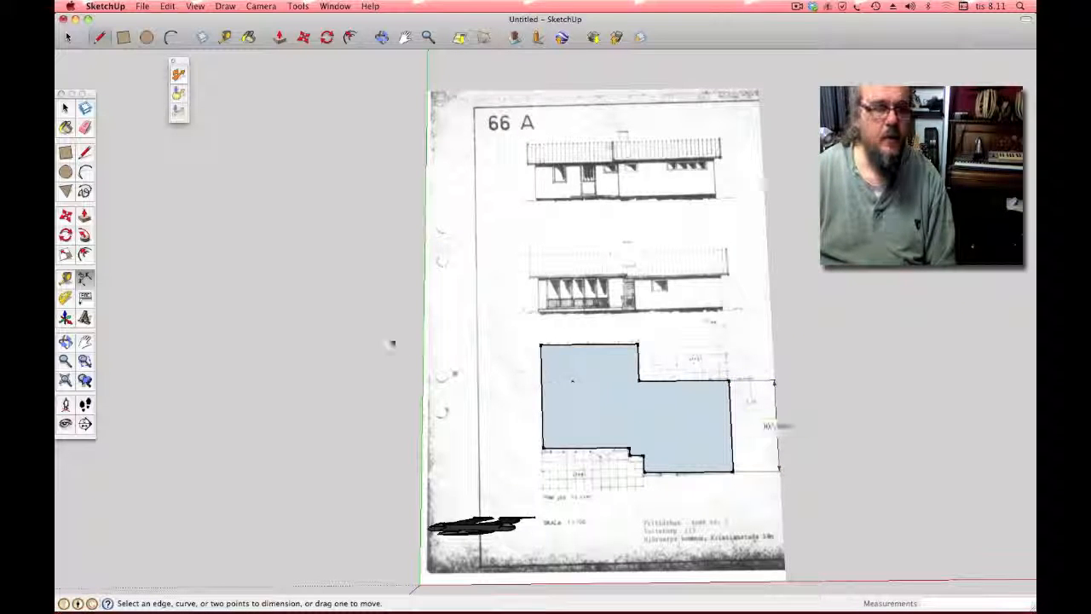
# Step: Tape-measure the footprint's right side and rescale the model so it measures 5620 mm
pyautogui.click(66, 277)
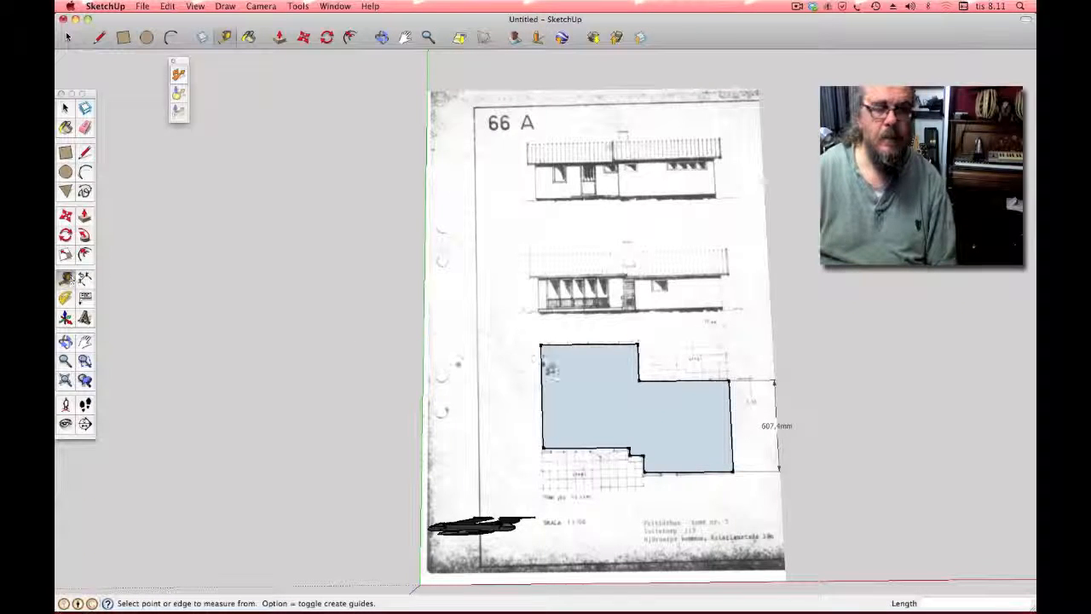
pyautogui.click(730, 383)
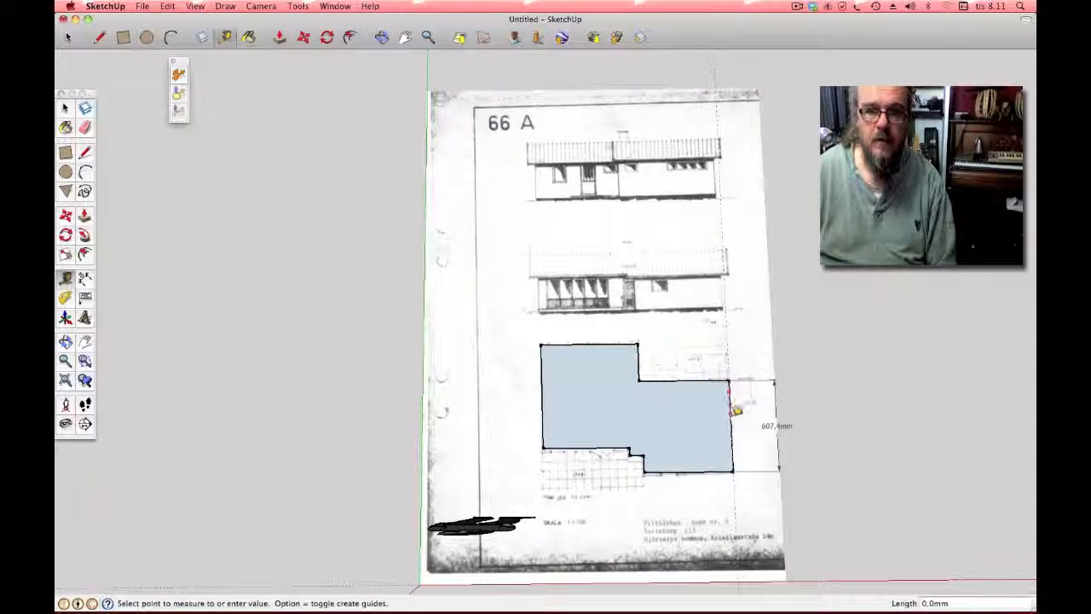
pyautogui.click(729, 381)
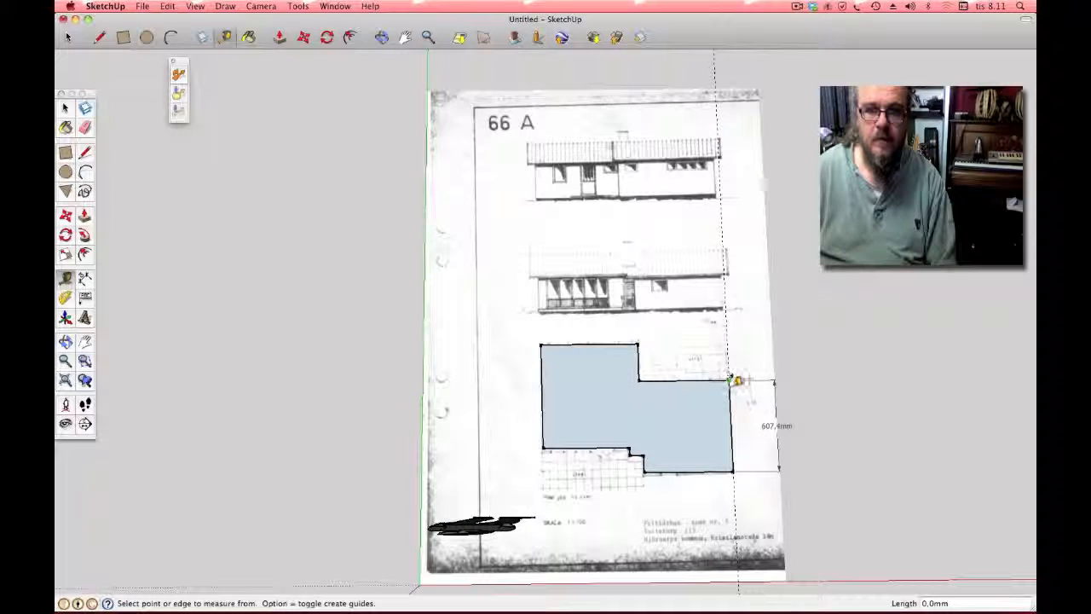
pyautogui.click(731, 380)
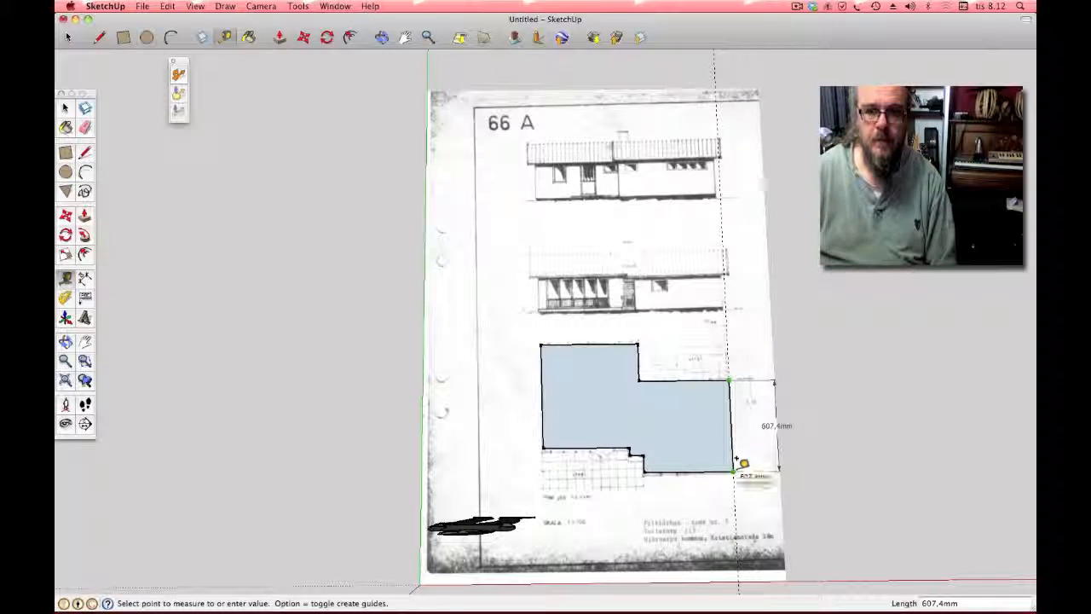
pyautogui.click(734, 468)
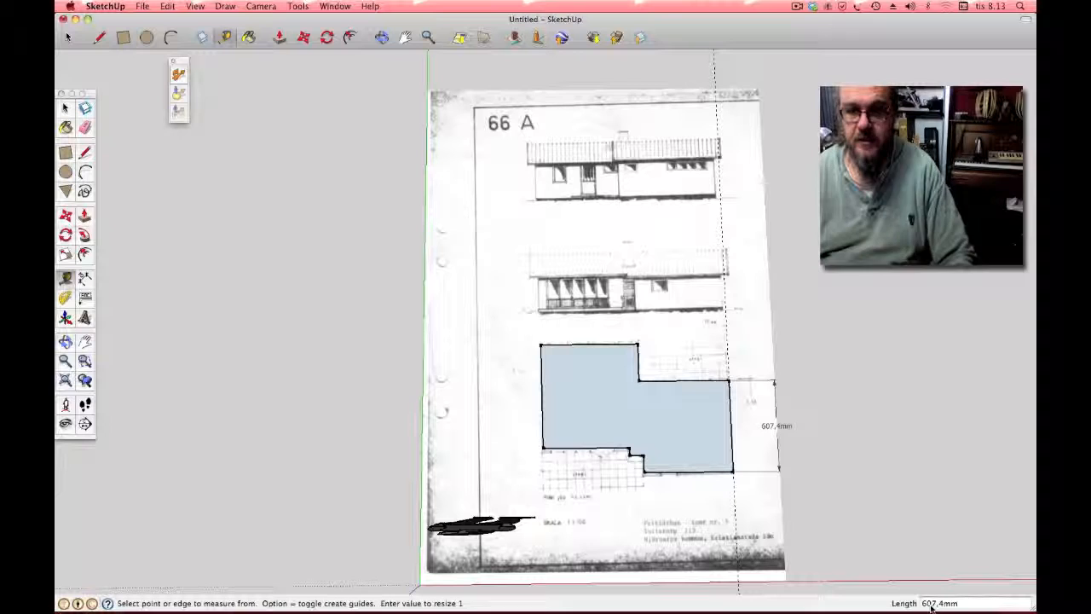
pyautogui.click(931, 603)
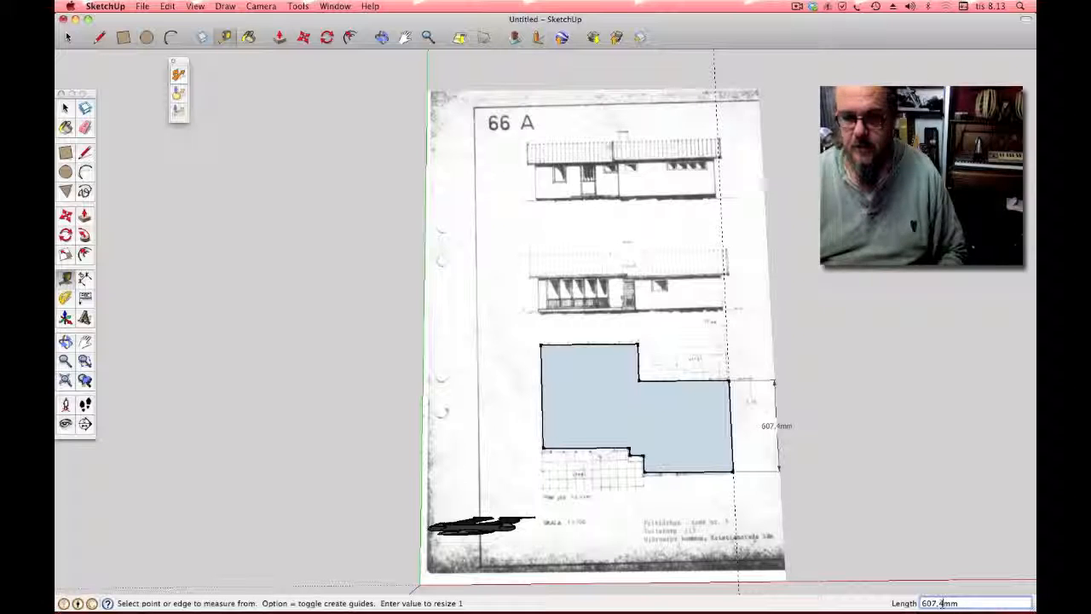
pyautogui.press('BackSpace')
pyautogui.press('BackSpace')
pyautogui.press('BackSpace')
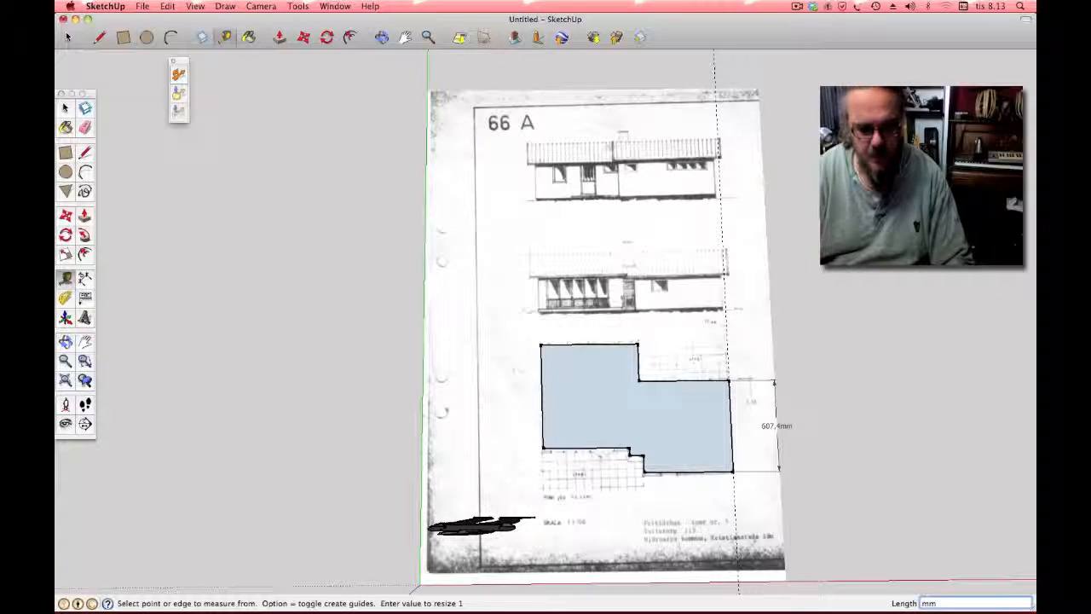
pyautogui.write('5620')
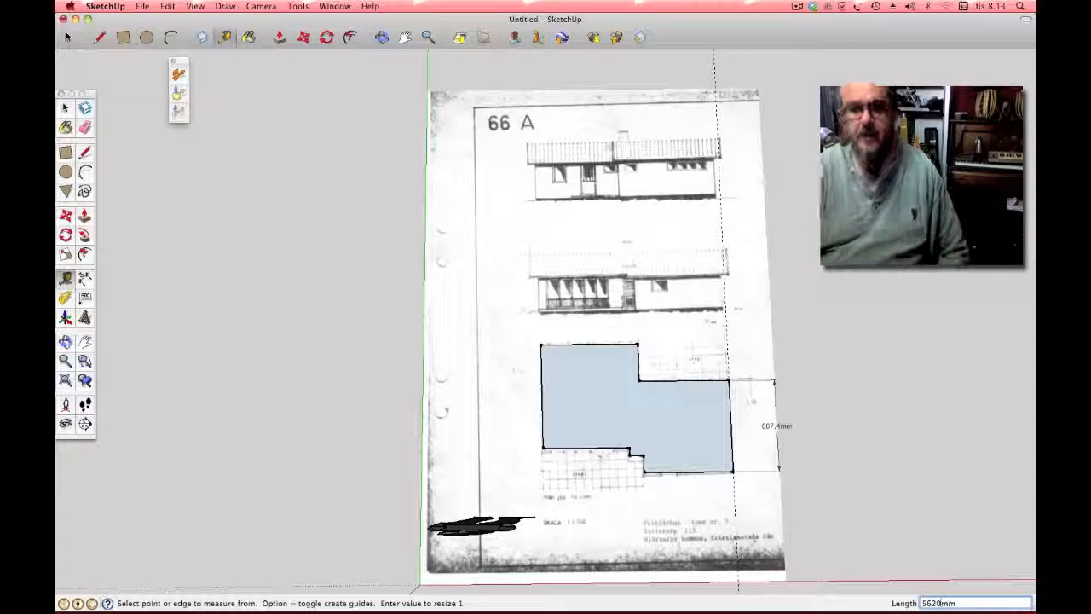
pyautogui.press('Return')
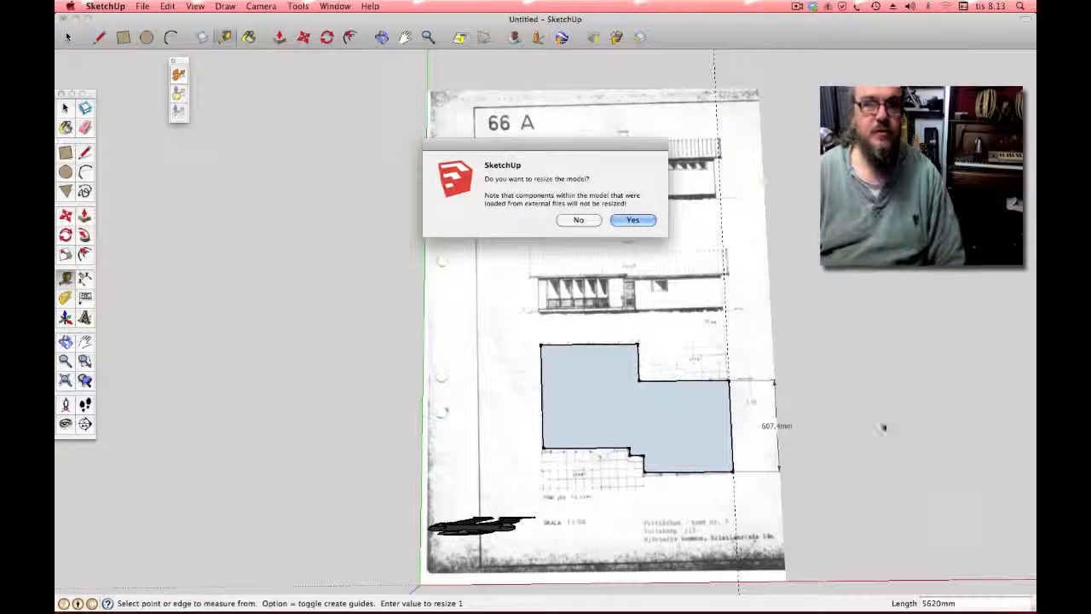
pyautogui.click(633, 220)
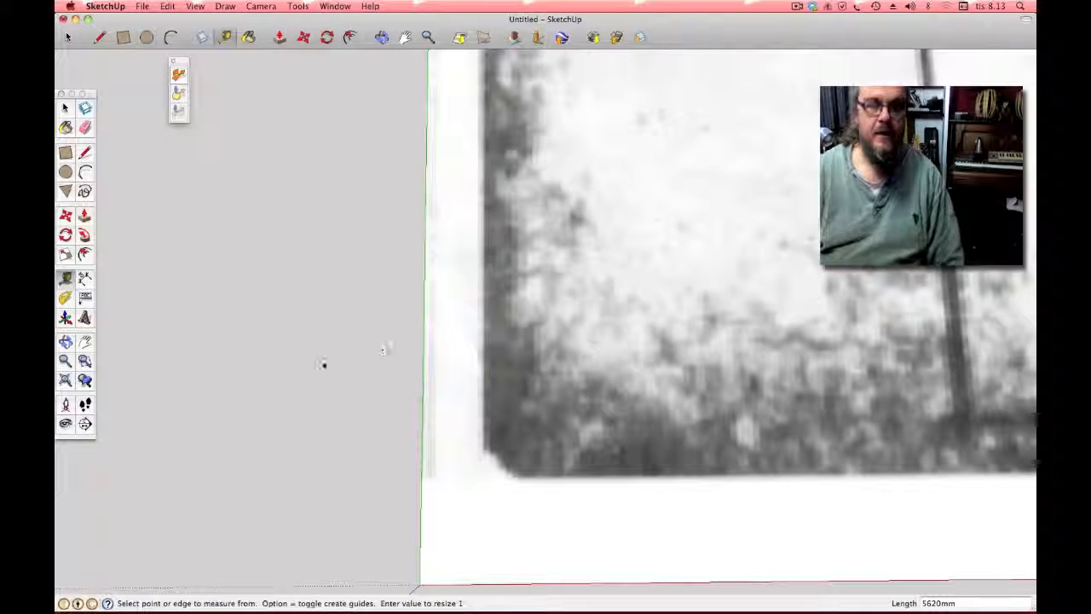
# Step: Zoom to show the whole rescaled plan, then select the scanned plan image
pyautogui.click(65, 380)
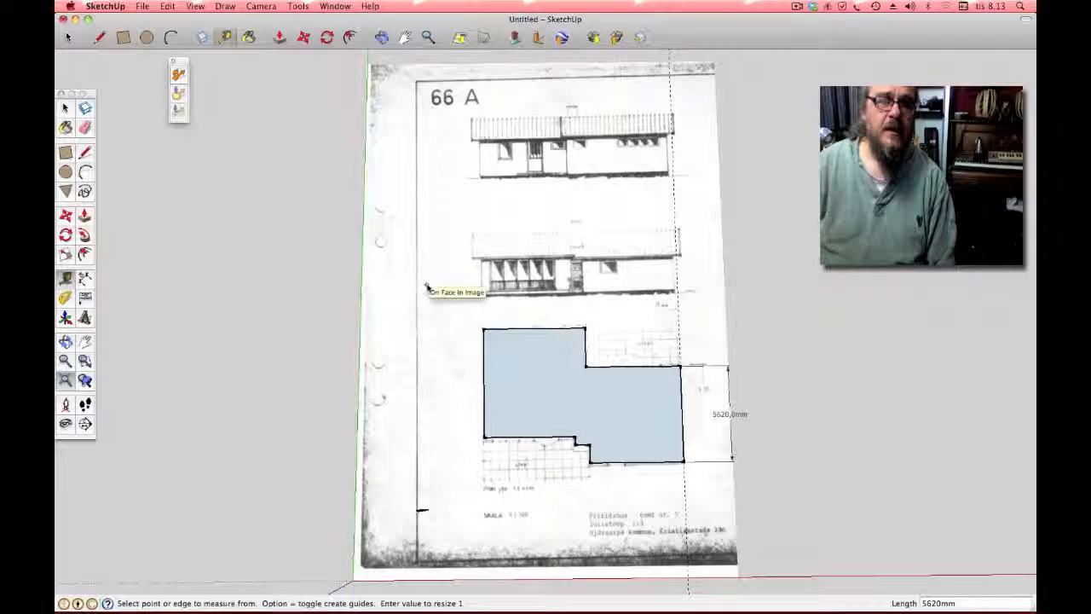
pyautogui.click(64, 108)
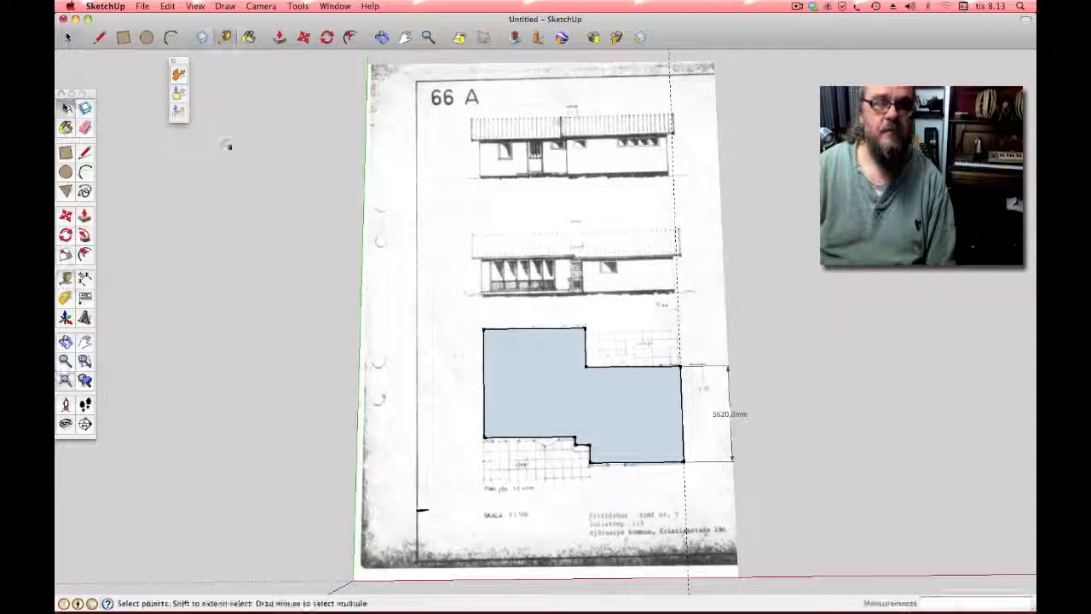
pyautogui.click(378, 175)
# Step: Erase the scanned plan image and orbit to an oblique view of the floor outline
pyautogui.rightClick(381, 176)
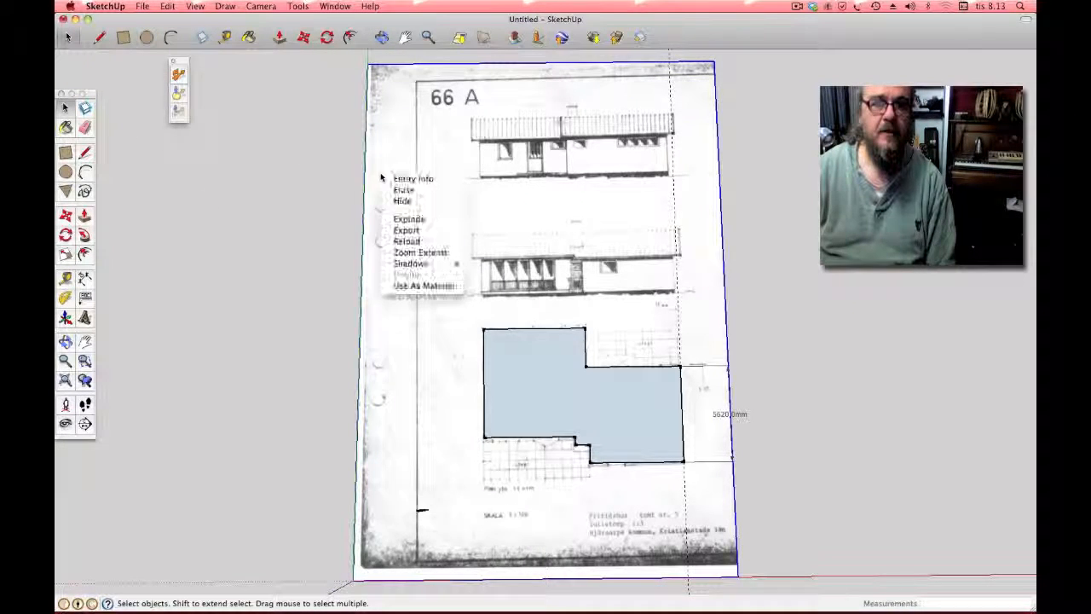
pyautogui.click(402, 190)
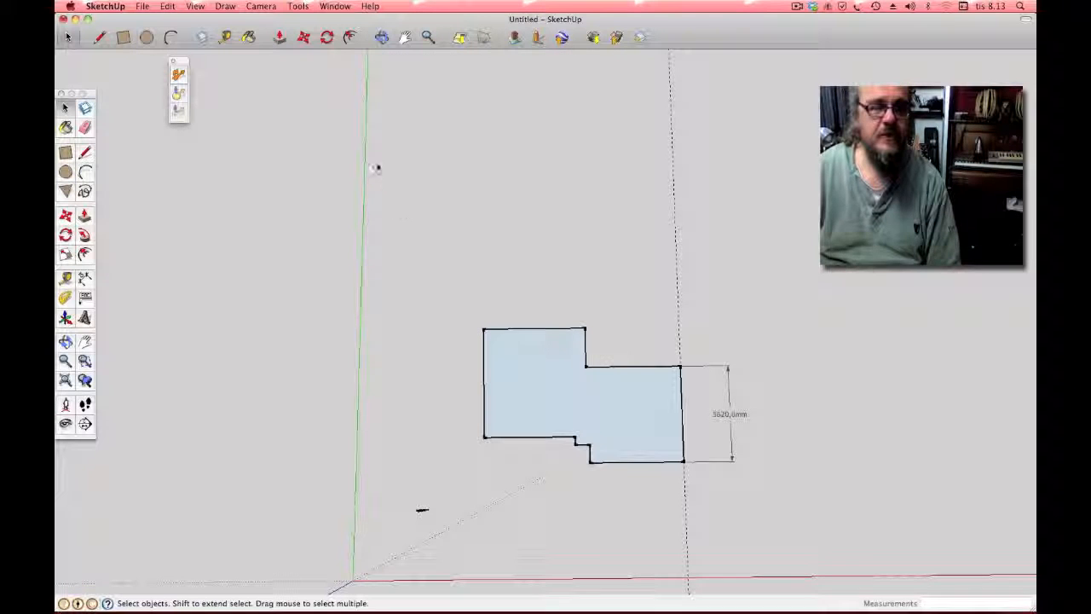
pyautogui.click(381, 37)
pyautogui.moveTo(433, 156); pyautogui.dragTo(173, 290)
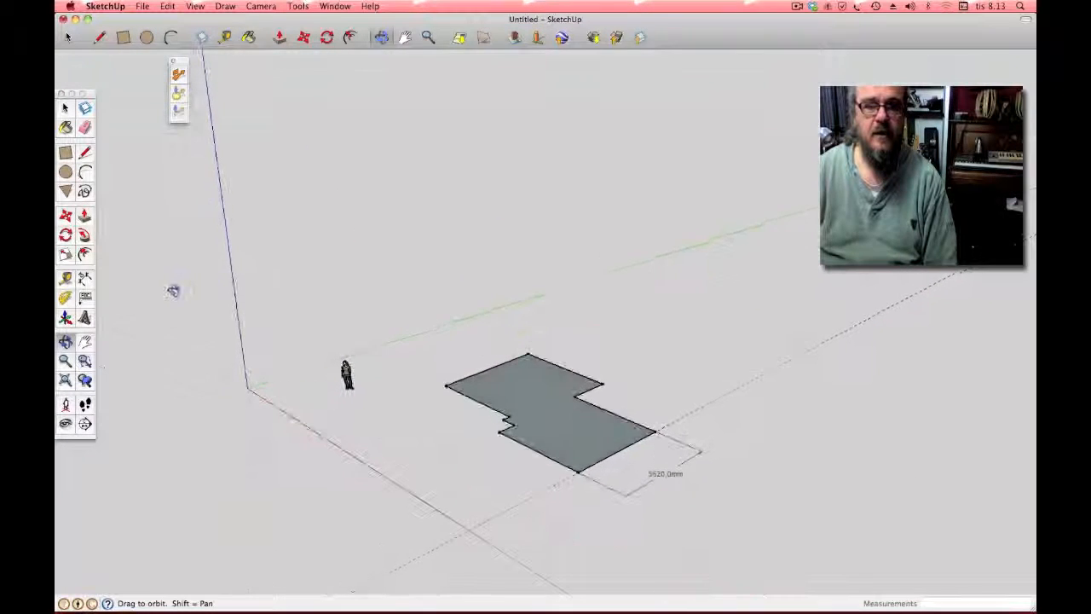
# Step: Push/Pull the floor face up into a solid block about 1817.7 mm tall
pyautogui.click(84, 215)
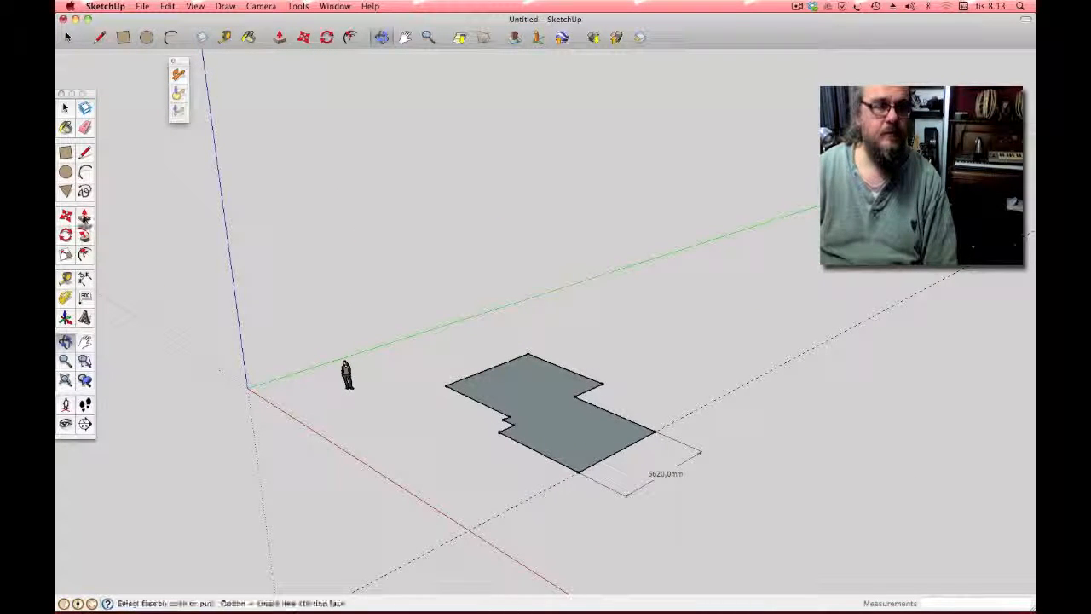
pyautogui.click(522, 399)
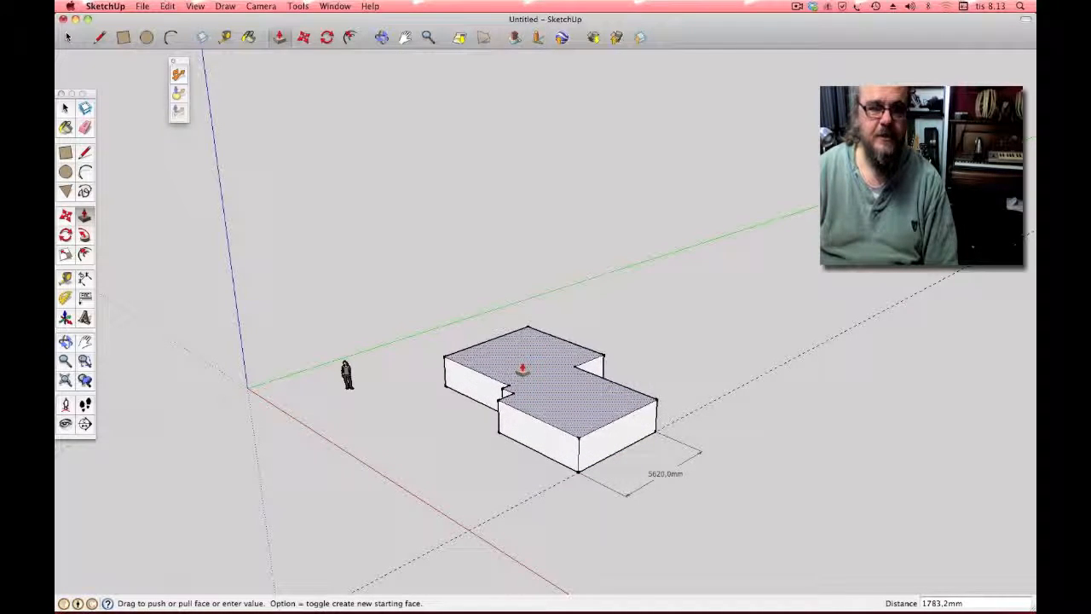
pyautogui.click(519, 372)
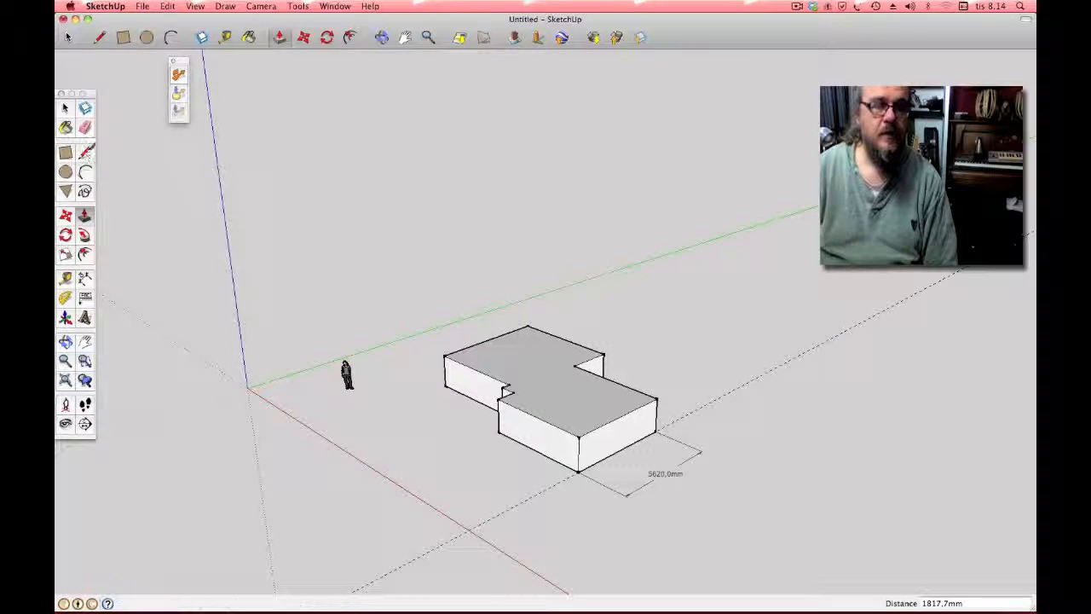
pyautogui.click(85, 152)
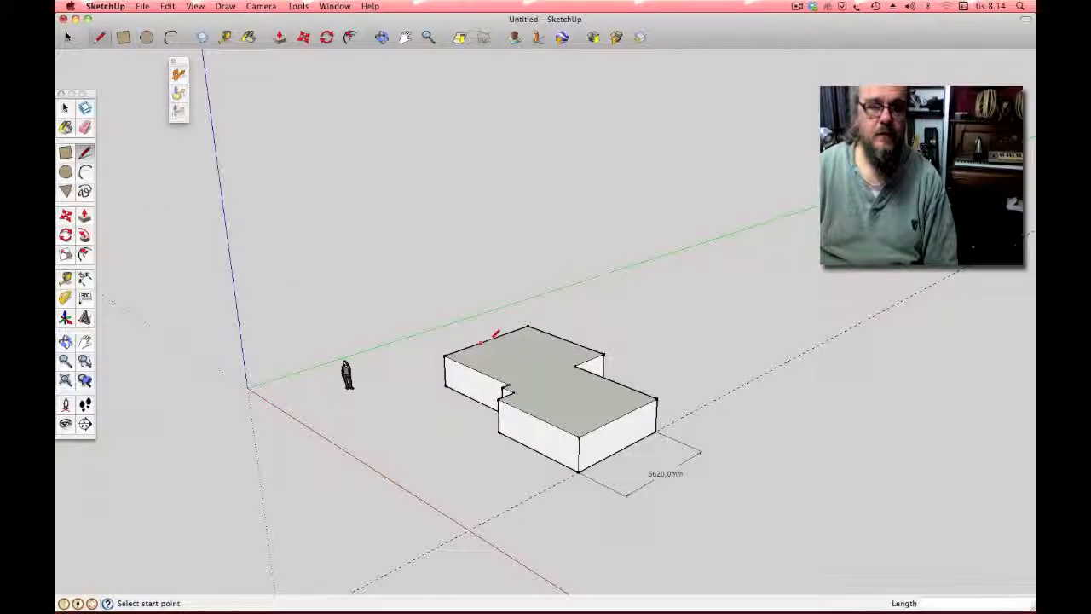
# Step: Draw edges across the block's top face and lines from the corners up to the apex
pyautogui.click(491, 337)
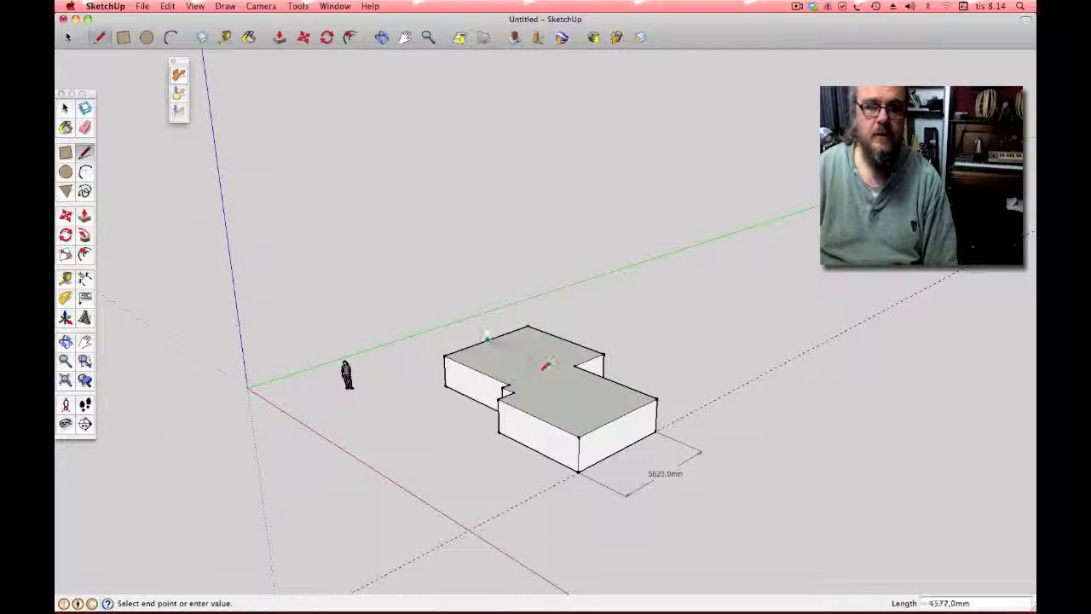
pyautogui.click(477, 369)
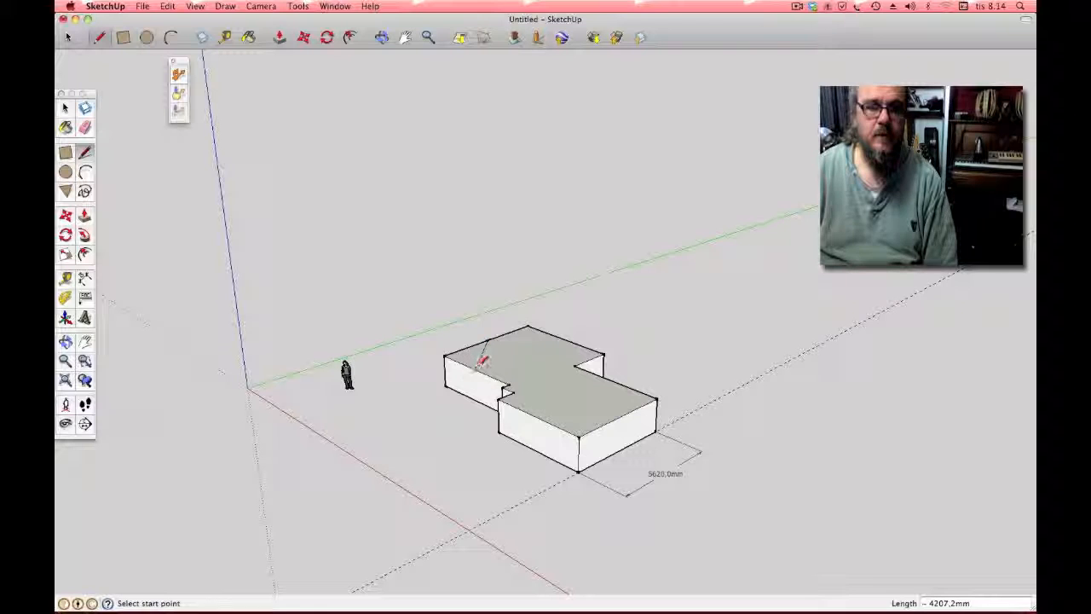
pyautogui.click(564, 338)
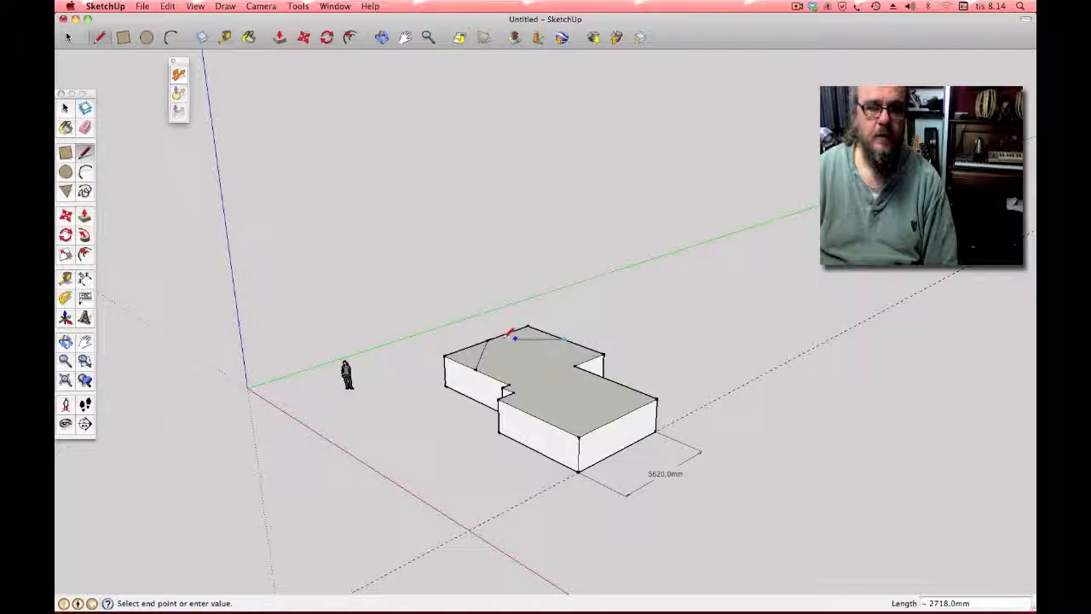
pyautogui.click(482, 370)
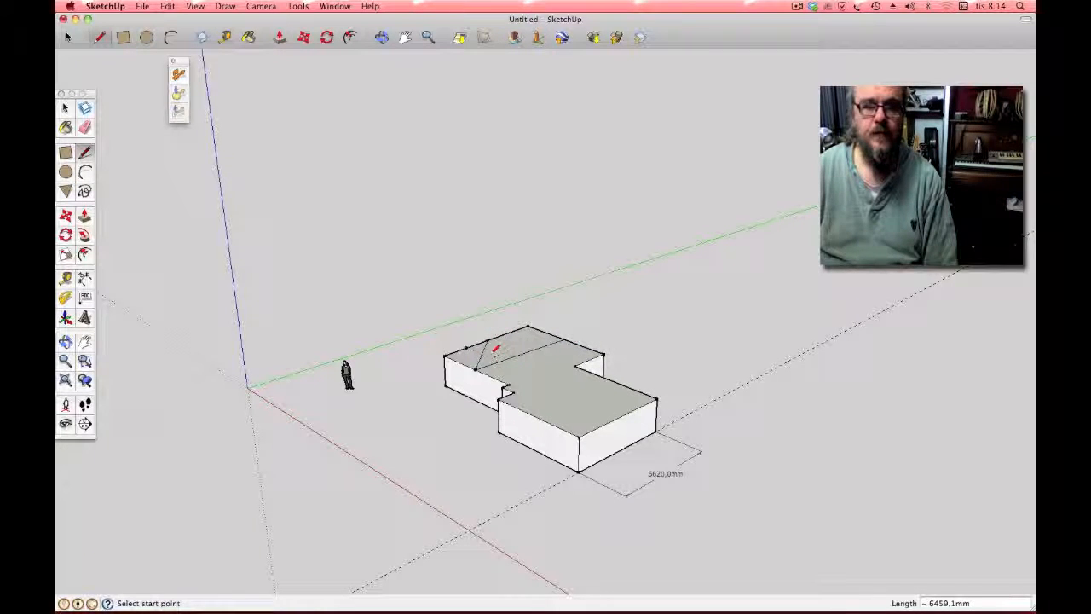
pyautogui.click(475, 368)
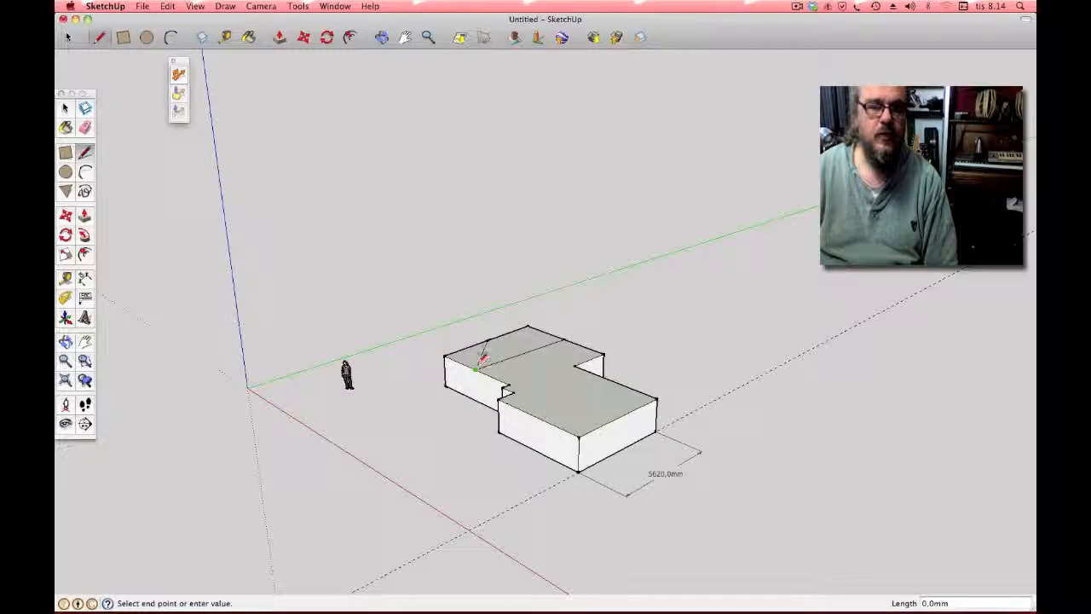
pyautogui.click(485, 340)
pyautogui.click(445, 355)
pyautogui.click(476, 344)
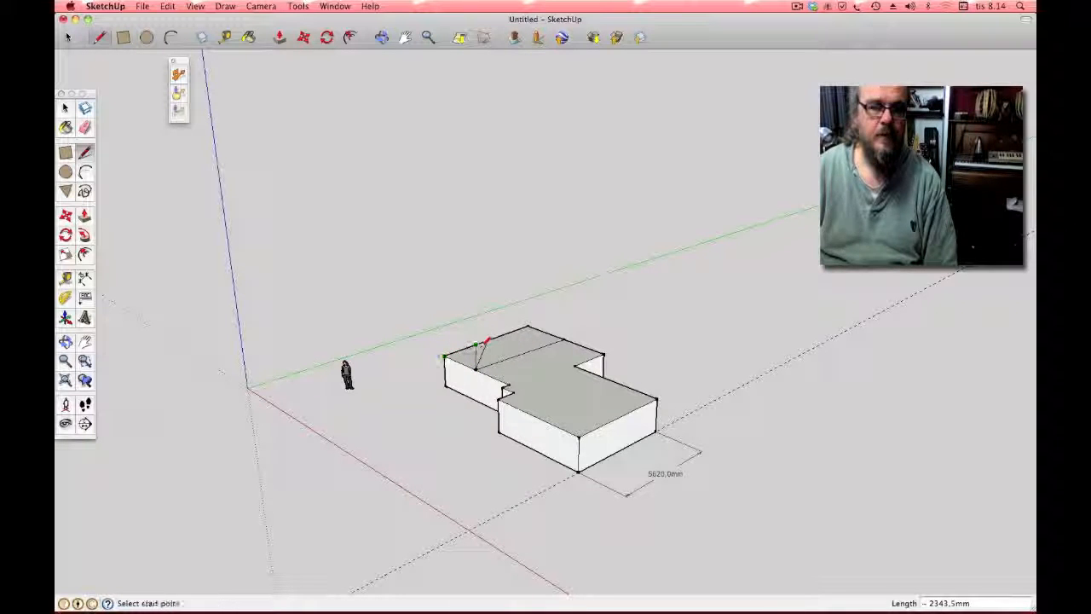
pyautogui.click(508, 386)
pyautogui.click(483, 348)
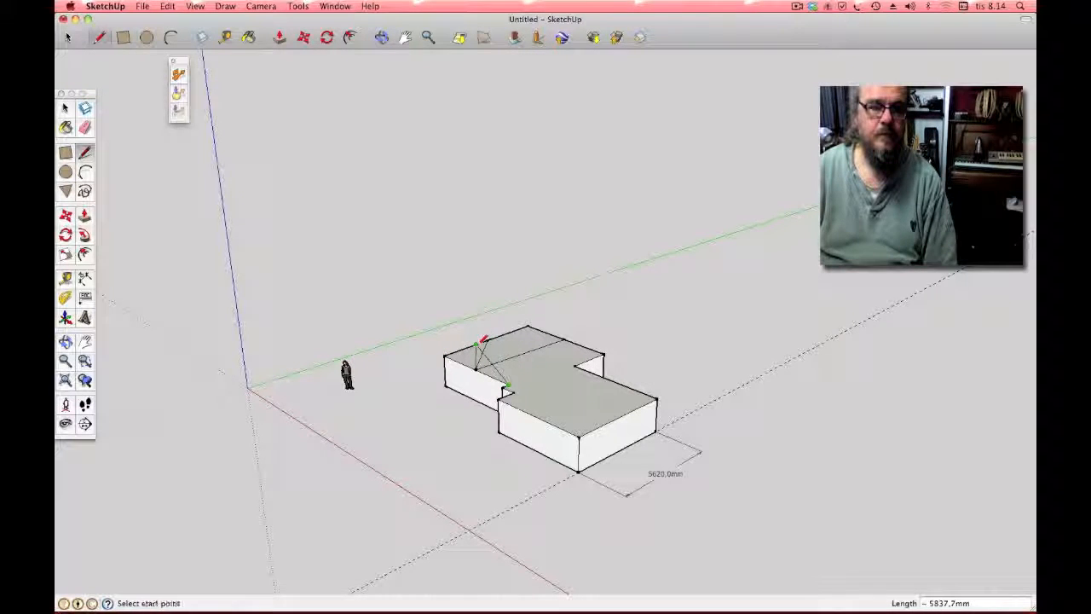
# Step: Add a vertical roof post on the blue axis and connect corners into triangular gable faces
pyautogui.click(565, 338)
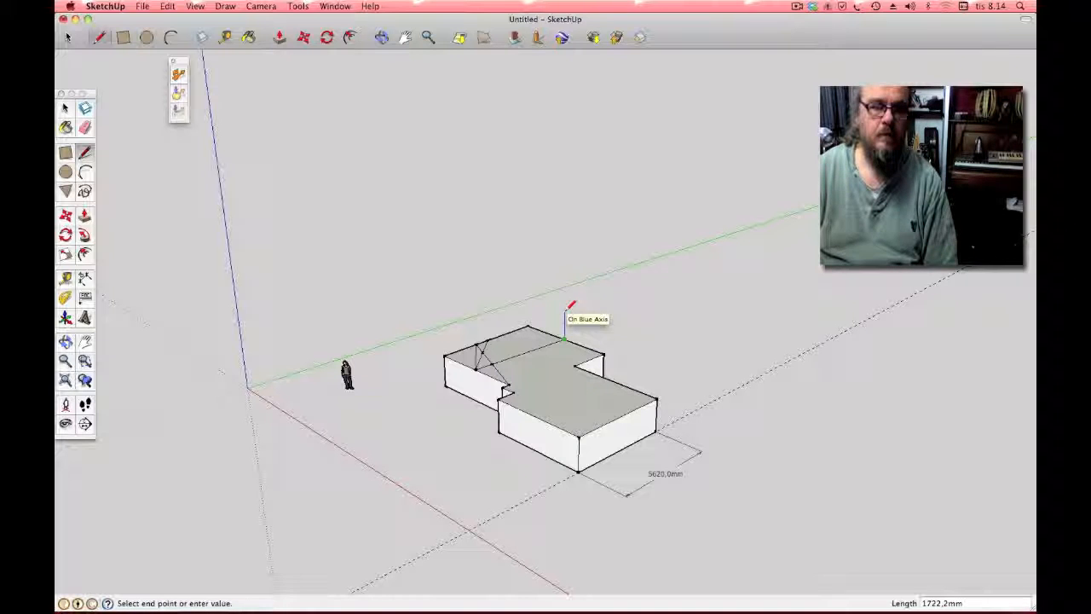
pyautogui.click(566, 307)
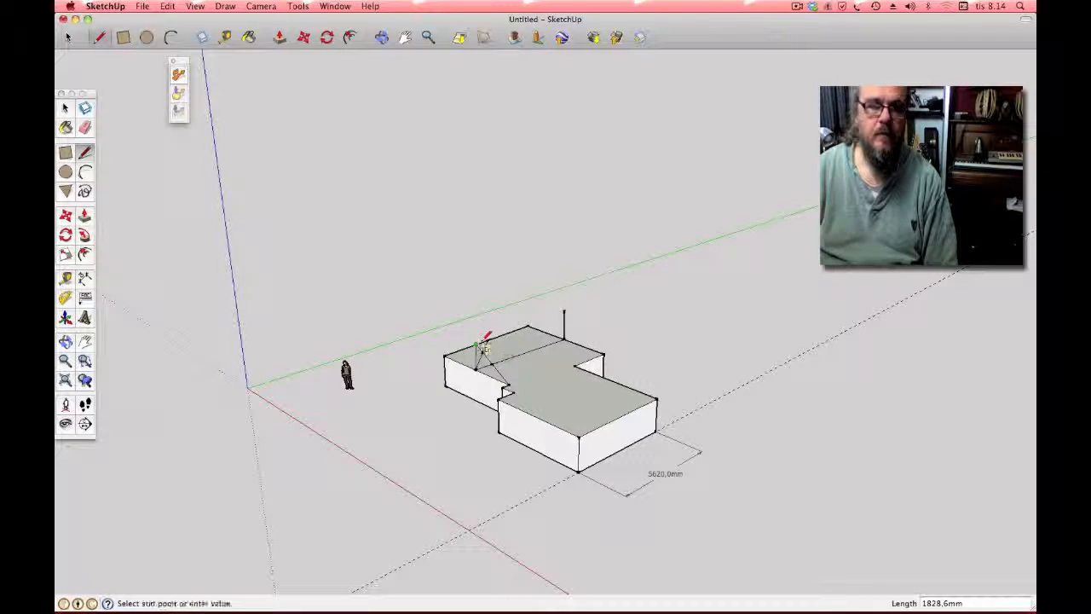
pyautogui.click(564, 310)
pyautogui.click(565, 310)
pyautogui.click(604, 352)
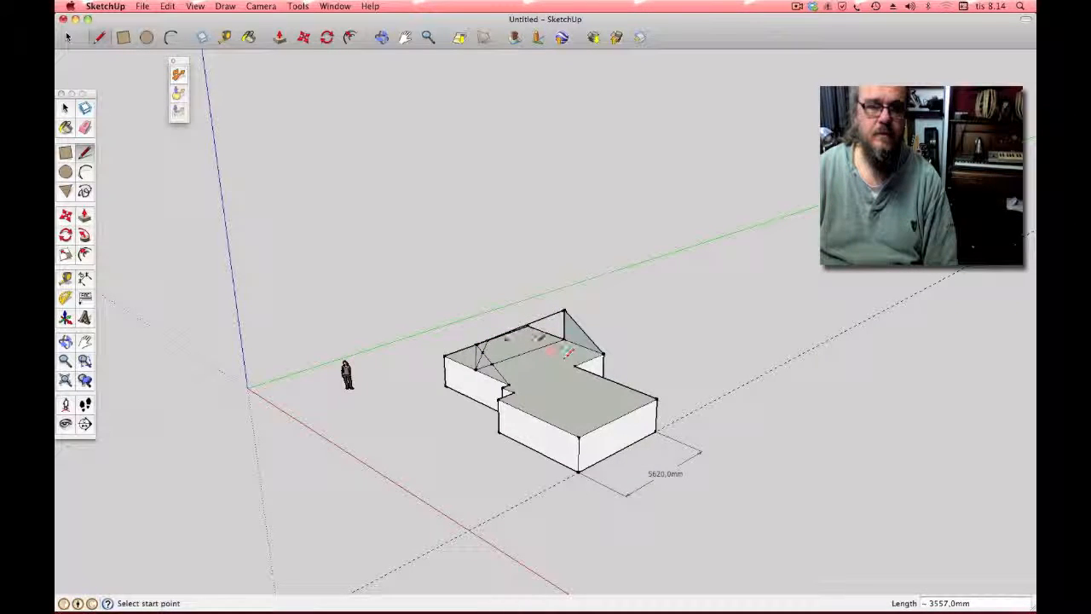
pyautogui.click(509, 389)
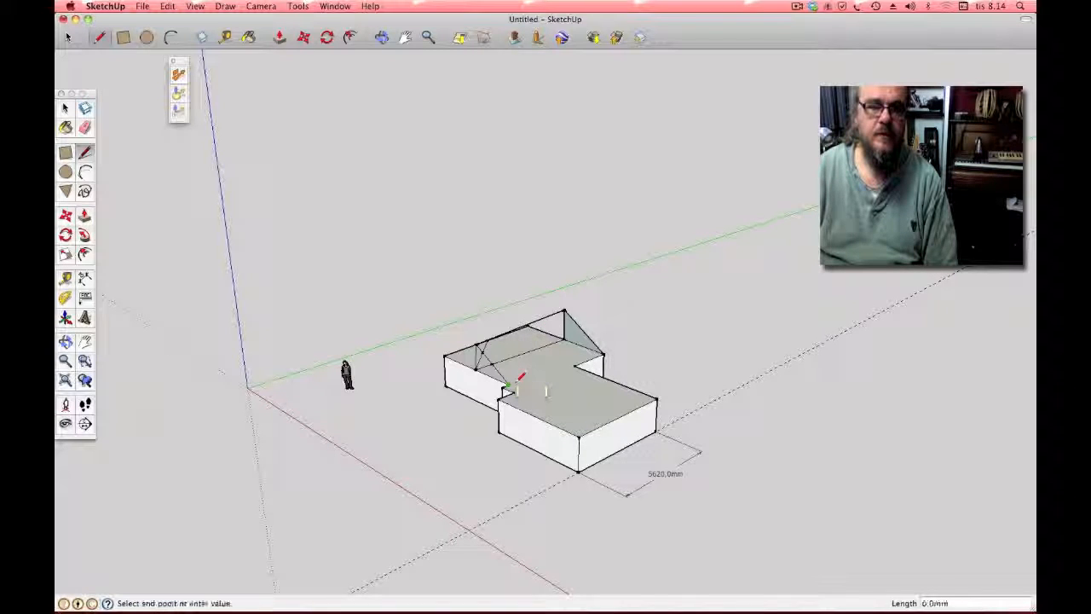
pyautogui.click(603, 352)
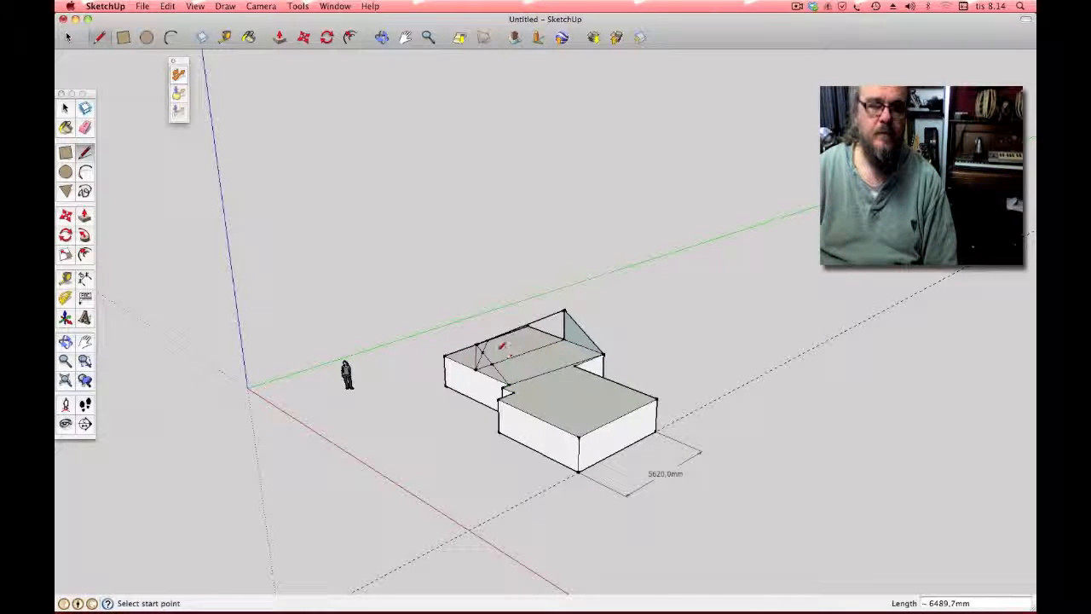
pyautogui.click(476, 344)
pyautogui.click(605, 352)
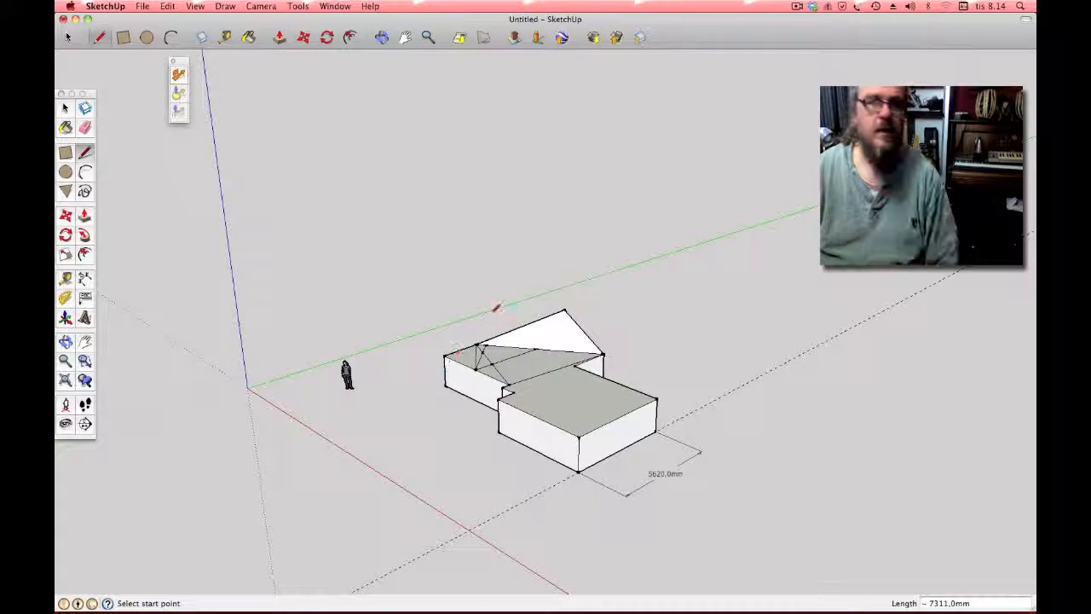
pyautogui.click(381, 37)
pyautogui.moveTo(382, 128); pyautogui.dragTo(294, 170)
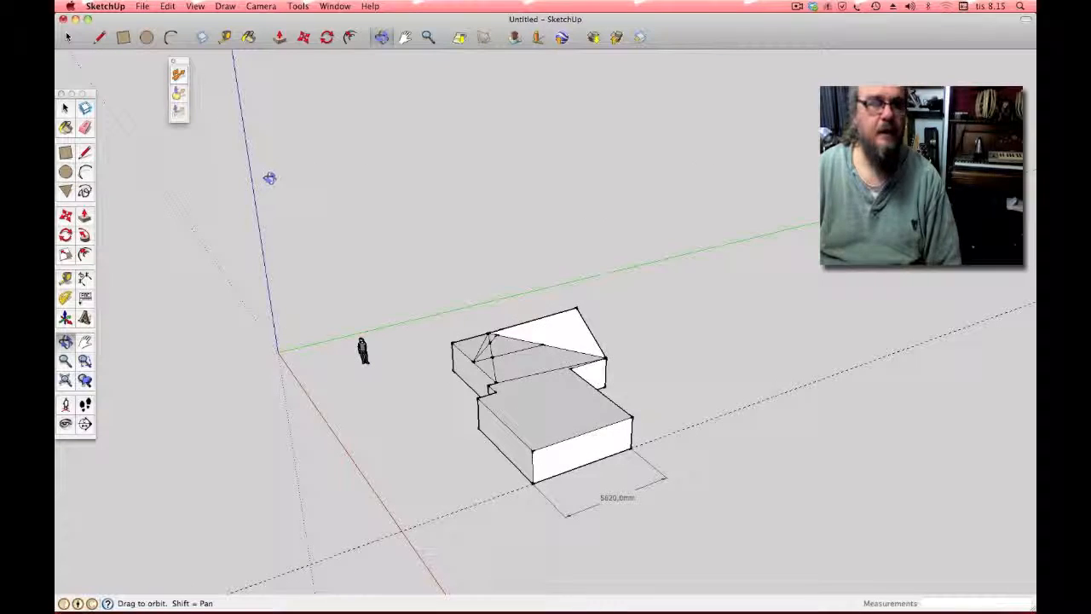
# Step: Erase the roof sketch edges and close the untitled model without saving
pyautogui.click(85, 127)
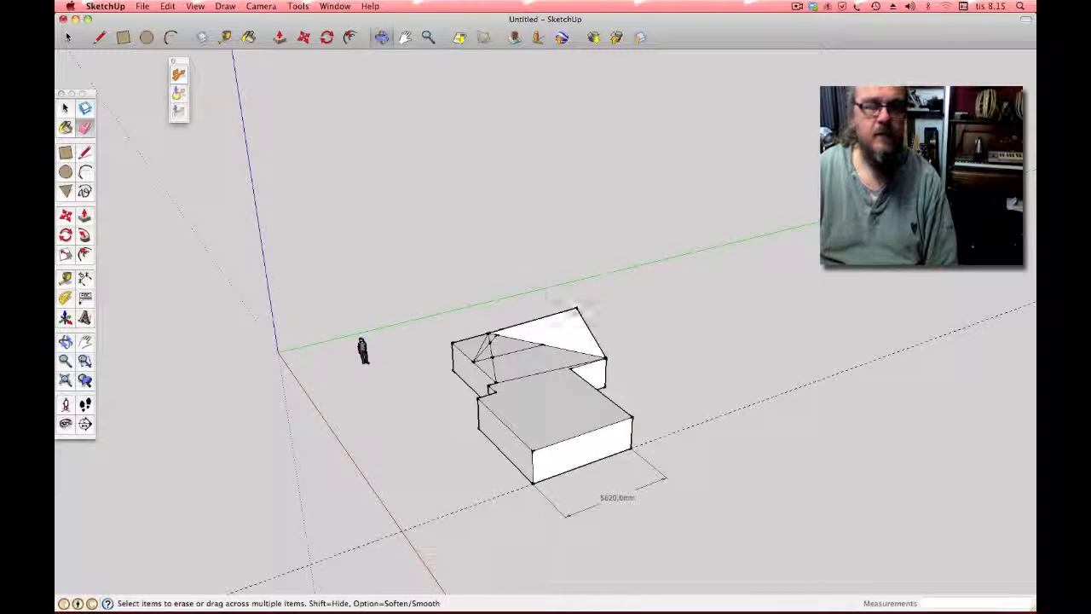
pyautogui.click(566, 312)
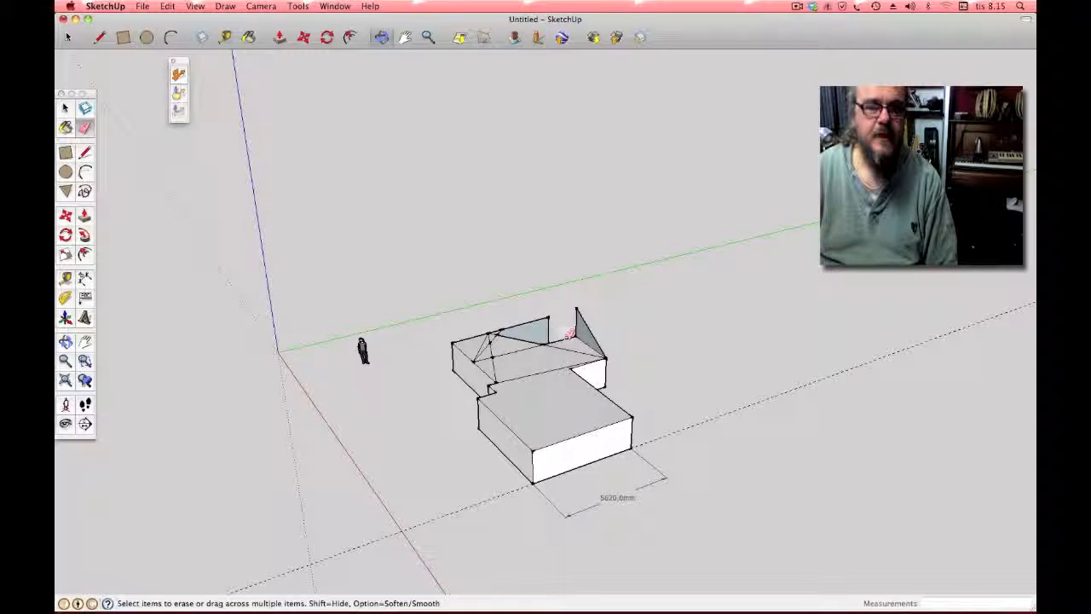
pyautogui.moveTo(573, 338)
pyautogui.mouseDown()
pyautogui.moveTo(554, 341)
pyautogui.moveTo(516, 317)
pyautogui.mouseUp()
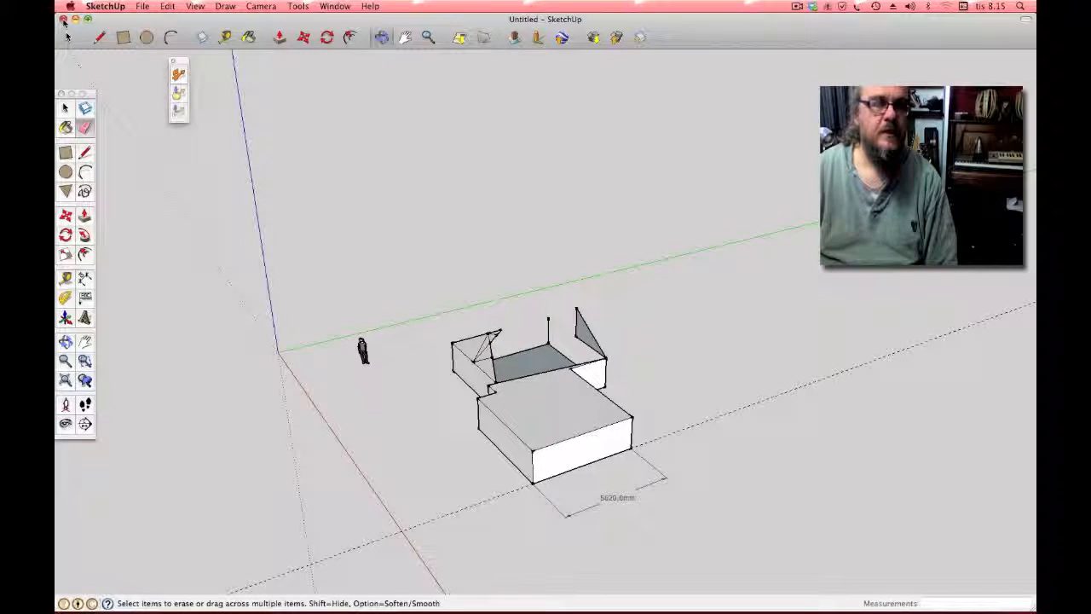
pyautogui.click(63, 19)
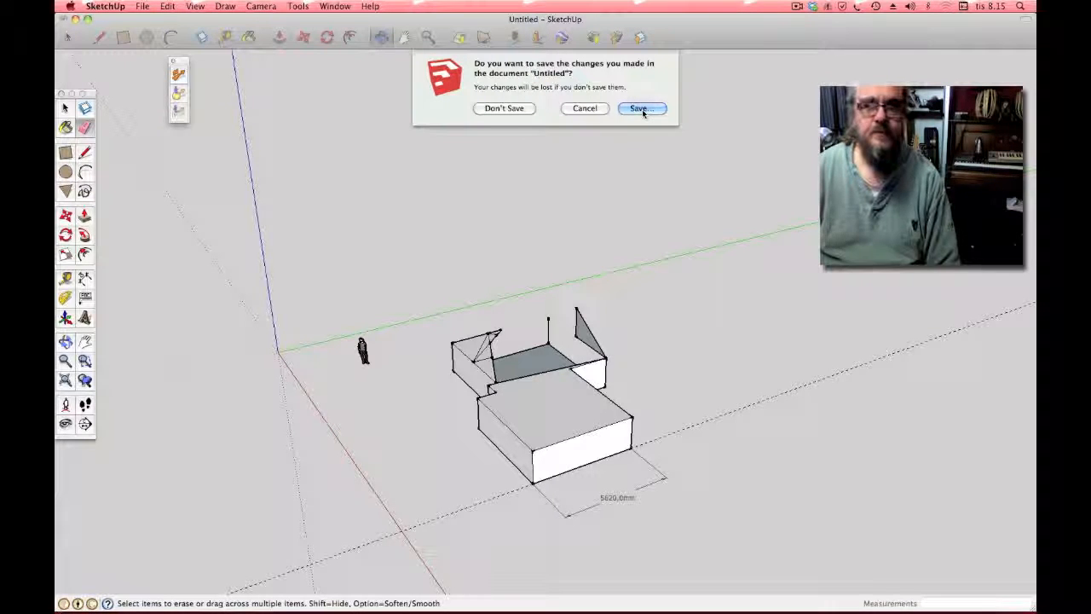
pyautogui.click(512, 111)
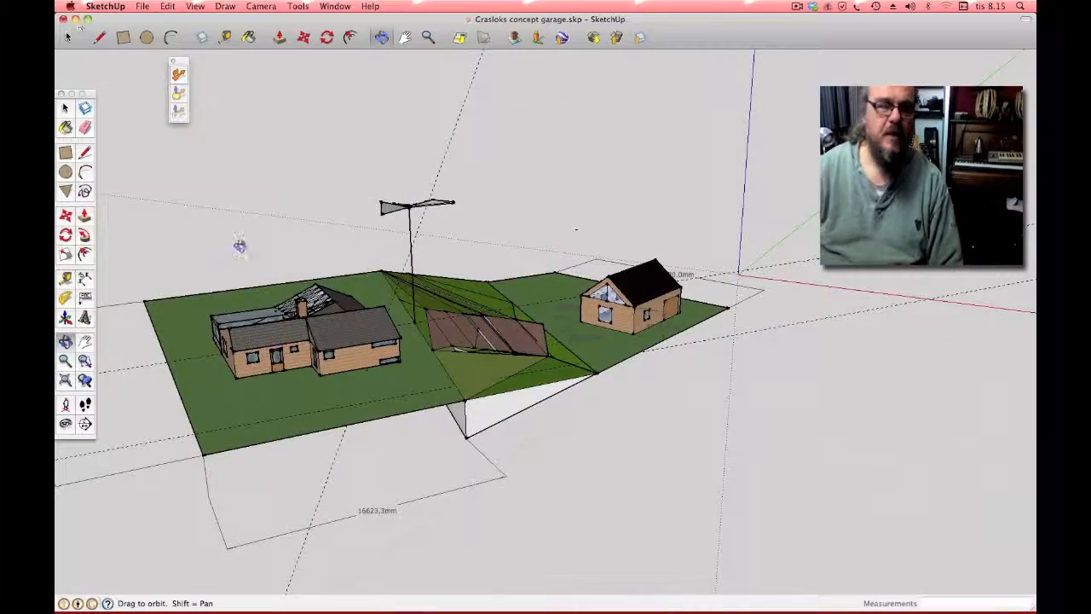
pyautogui.moveTo(320, 189)
pyautogui.mouseDown()
pyautogui.moveTo(244, 175)
pyautogui.moveTo(202, 239)
pyautogui.moveTo(232, 443)
pyautogui.moveTo(151, 395)
pyautogui.moveTo(139, 207)
pyautogui.mouseUp()
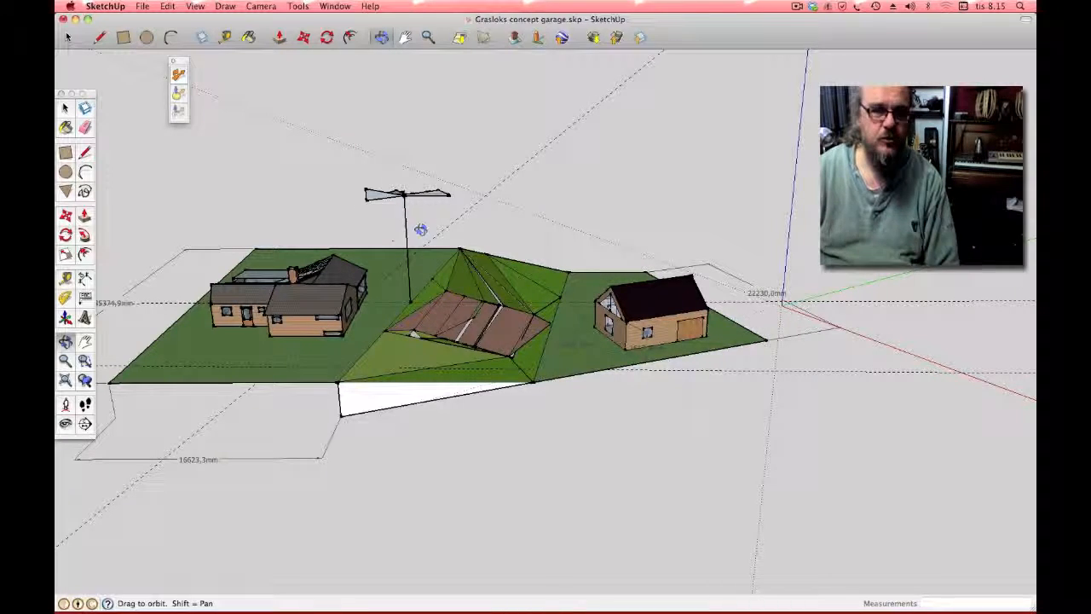
pyautogui.moveTo(438, 219); pyautogui.dragTo(265, 387)
pyautogui.moveTo(380, 252); pyautogui.dragTo(318, 239)
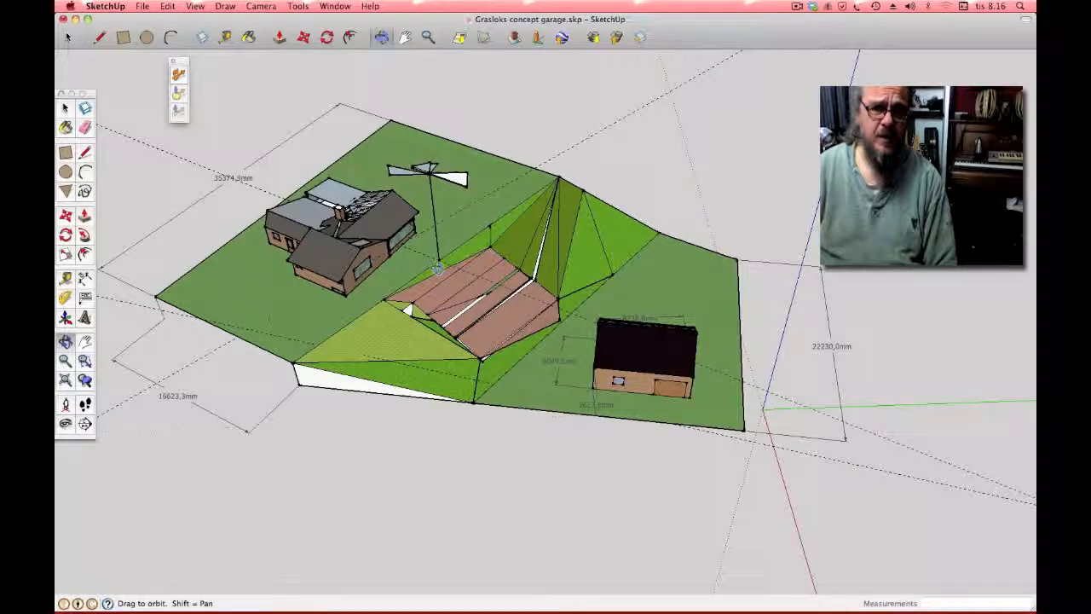
pyautogui.moveTo(399, 354); pyautogui.dragTo(387, 214)
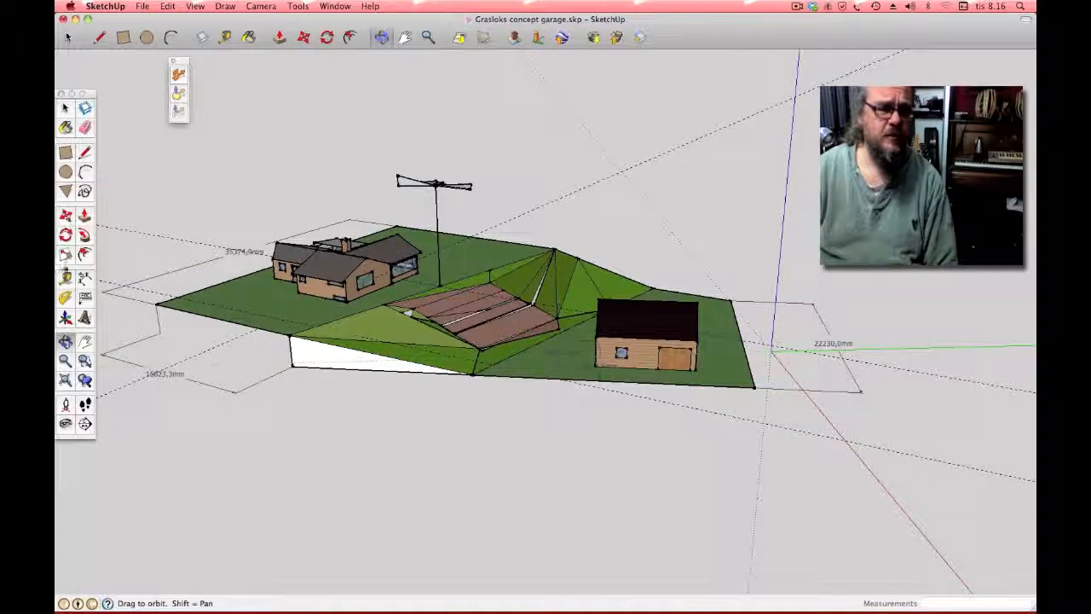
# Step: Measure the antenna mast's height and a distance across the plot, reading about 18257.4 mm
pyautogui.click(66, 278)
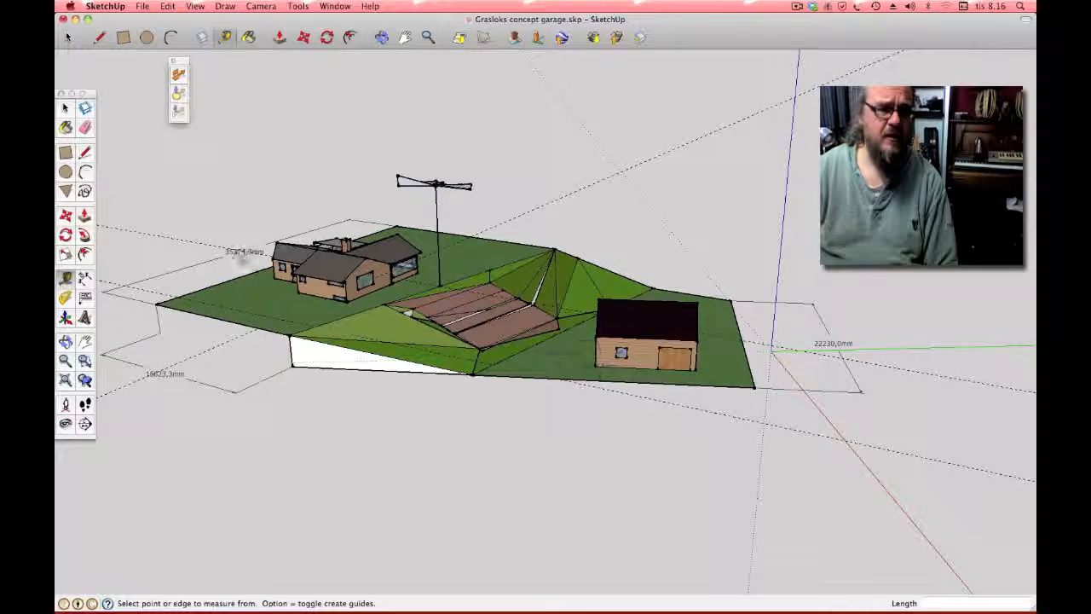
pyautogui.click(436, 181)
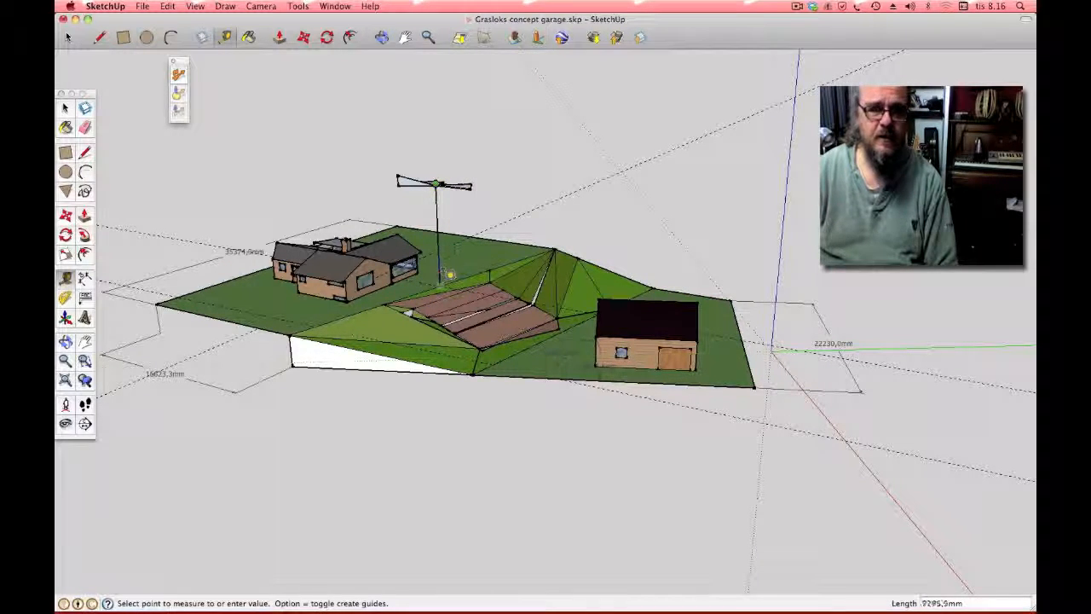
pyautogui.click(449, 279)
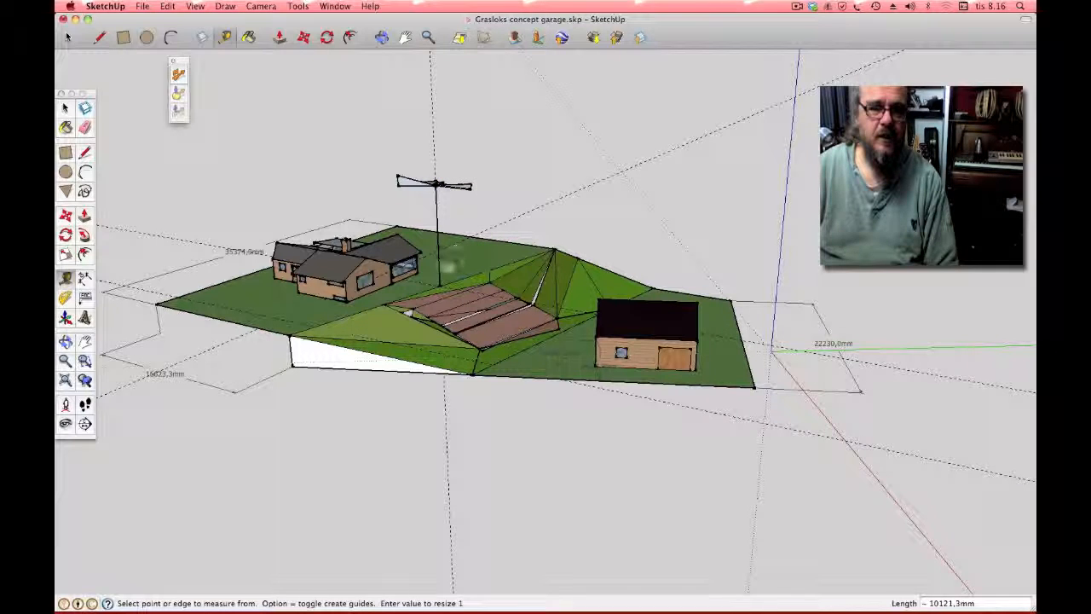
pyautogui.click(439, 285)
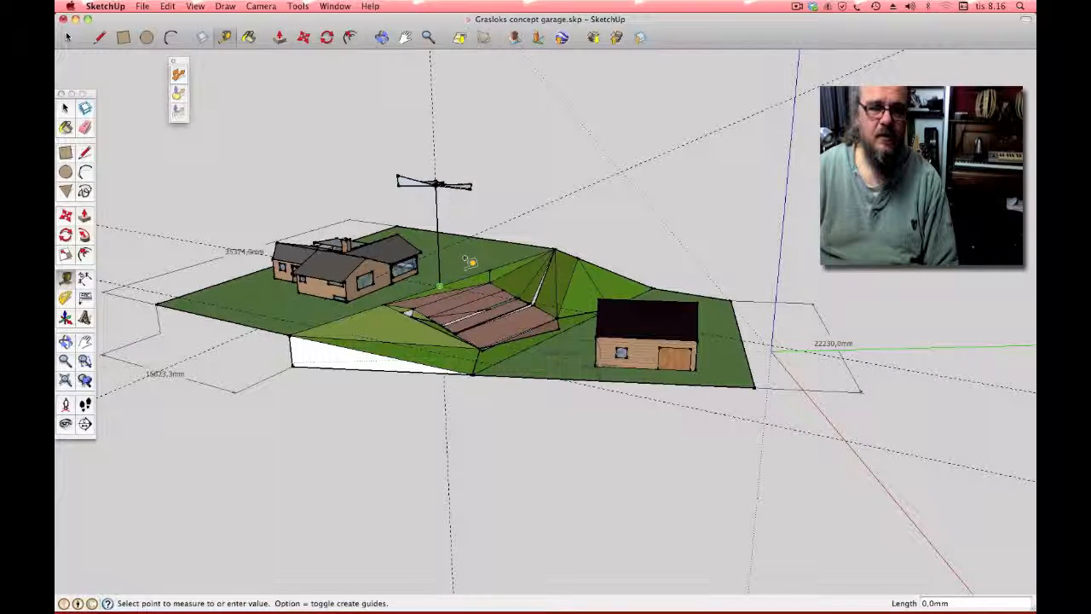
pyautogui.click(514, 235)
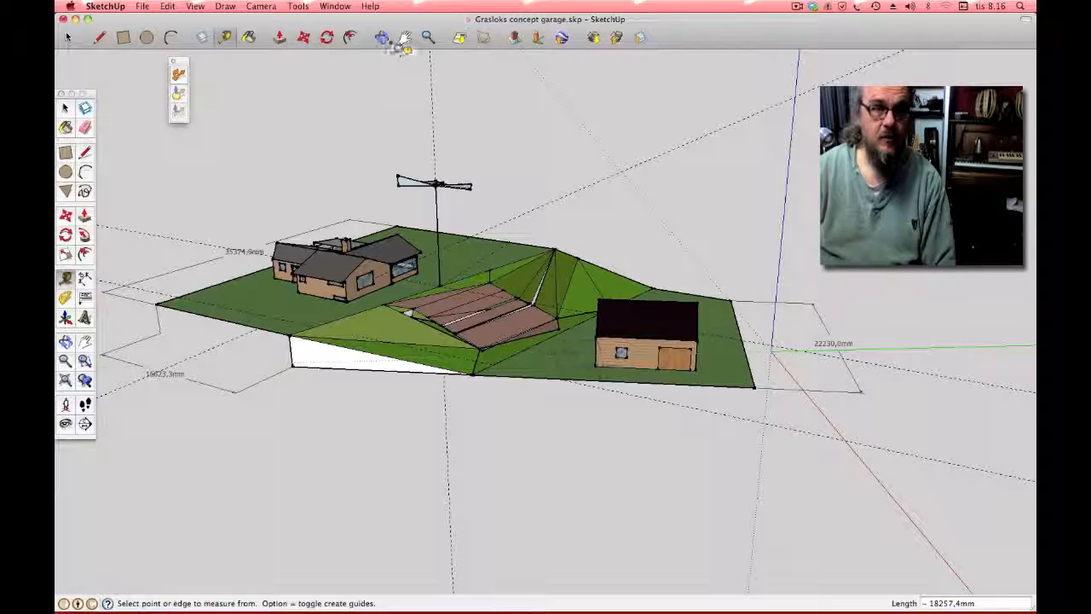
# Step: Orbit around the house-and-garage site model from several angles, then stop the screen recording
pyautogui.click(381, 36)
pyautogui.moveTo(375, 136); pyautogui.dragTo(655, 458)
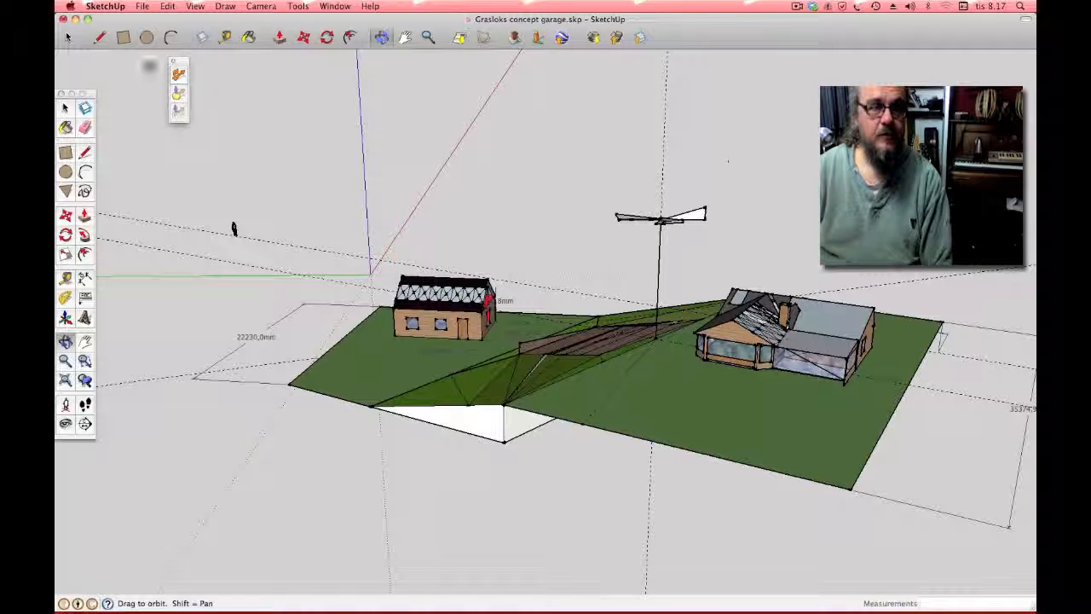
pyautogui.moveTo(233, 180); pyautogui.dragTo(518, 239)
pyautogui.moveTo(241, 242); pyautogui.dragTo(509, 227)
pyautogui.moveTo(395, 247); pyautogui.dragTo(611, 254)
pyautogui.moveTo(122, 352); pyautogui.dragTo(390, 402)
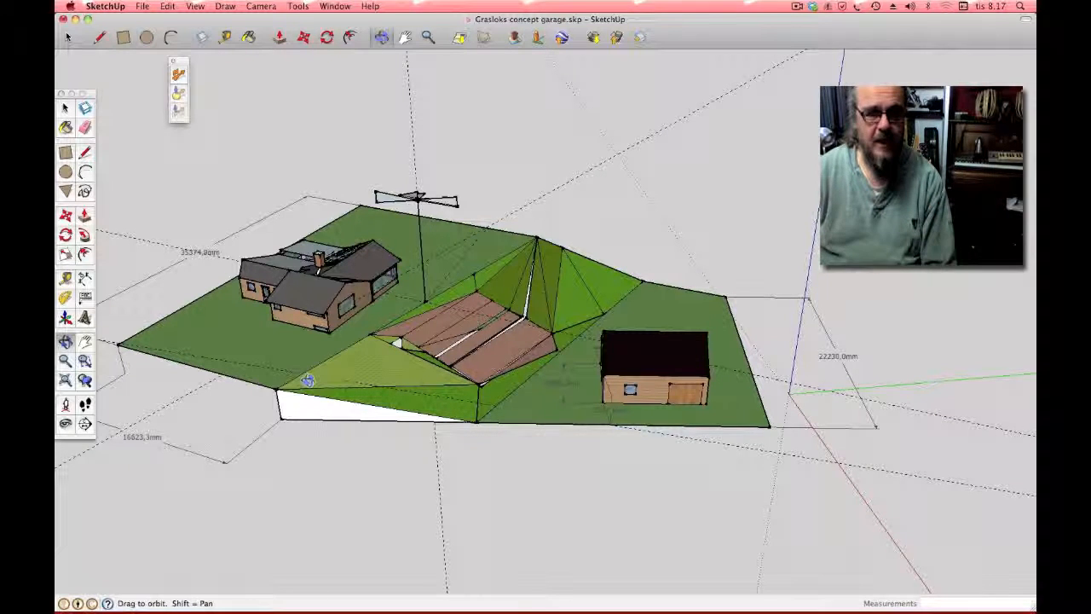
pyautogui.moveTo(308, 380); pyautogui.dragTo(488, 229)
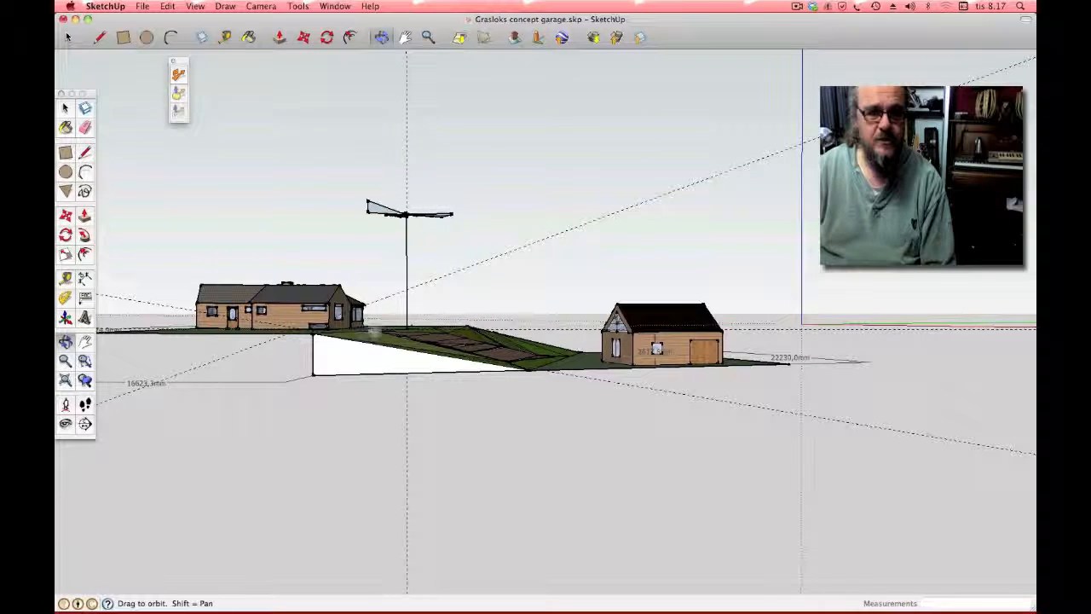
pyautogui.moveTo(501, 364); pyautogui.dragTo(414, 480)
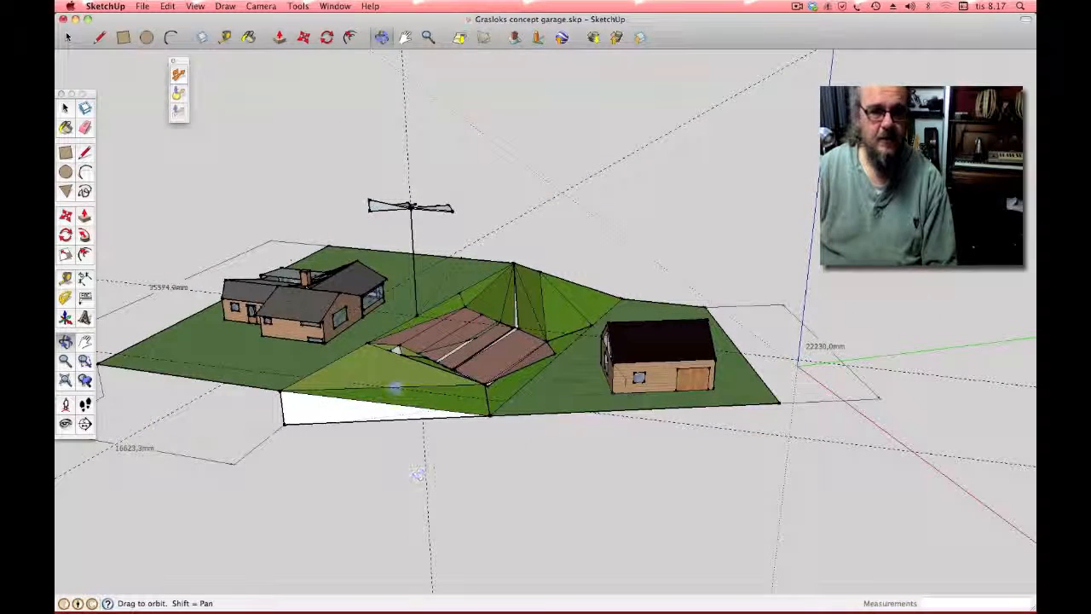
pyautogui.moveTo(395, 373); pyautogui.dragTo(360, 320)
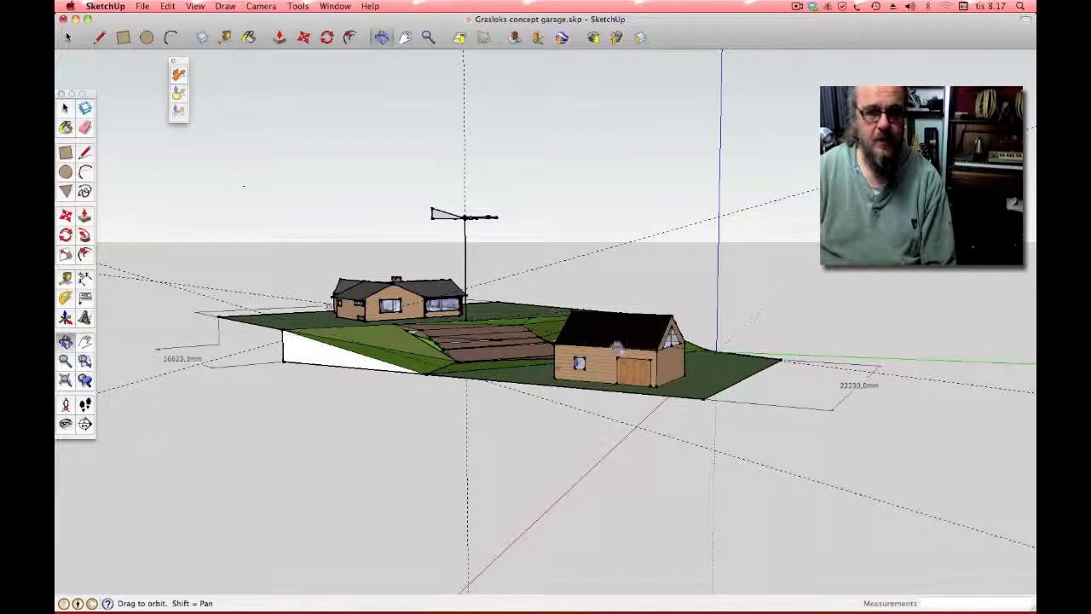
pyautogui.moveTo(519, 333); pyautogui.dragTo(287, 383)
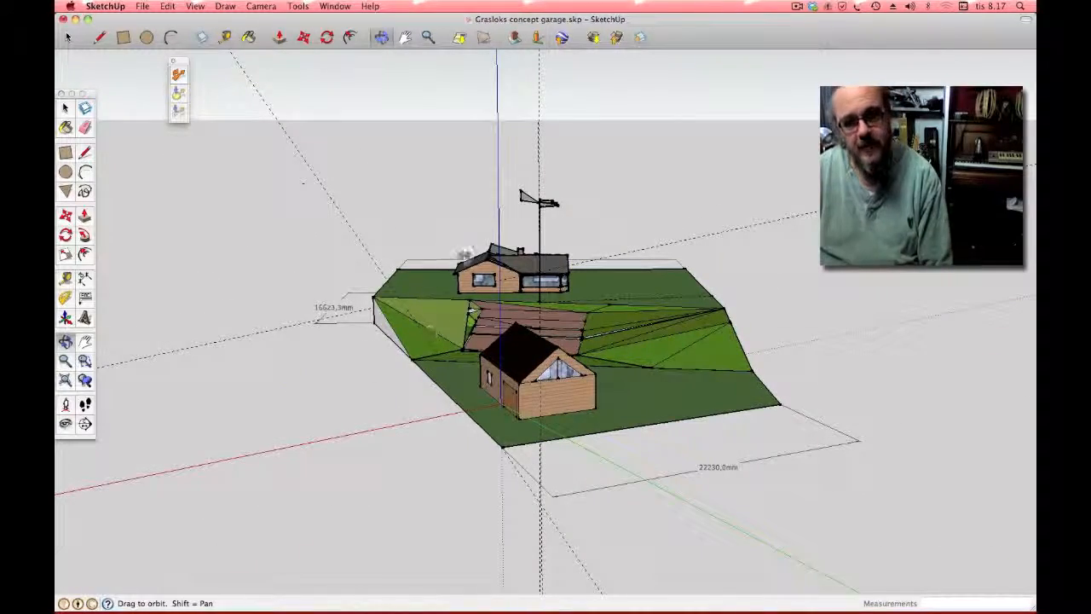
pyautogui.moveTo(639, 341); pyautogui.dragTo(455, 394)
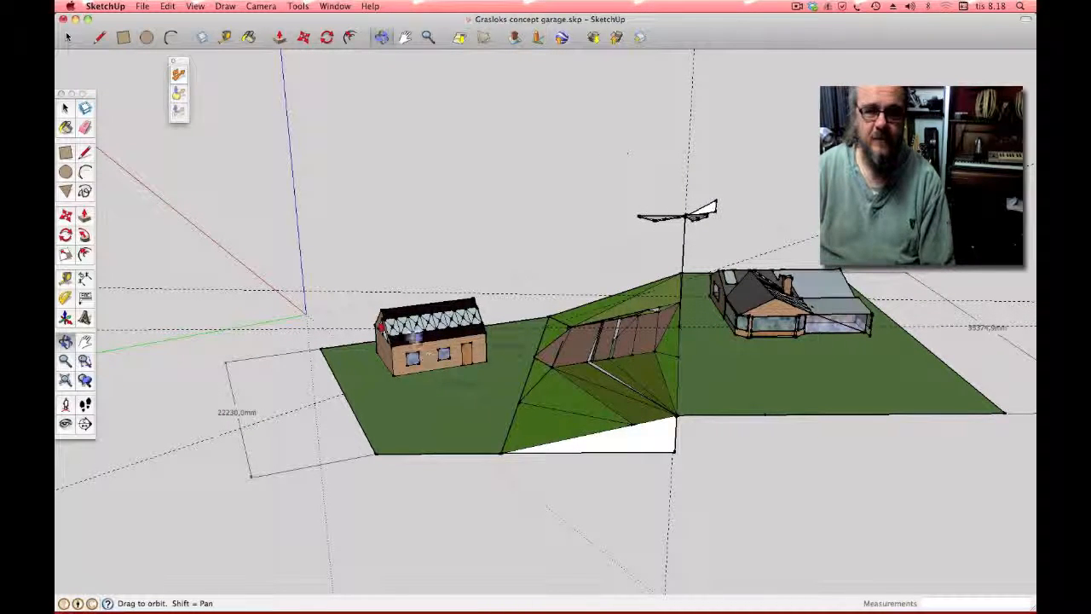
pyautogui.moveTo(466, 384); pyautogui.dragTo(745, 351)
pyautogui.moveTo(486, 380); pyautogui.dragTo(661, 410)
pyautogui.moveTo(102, 177); pyautogui.dragTo(233, 231)
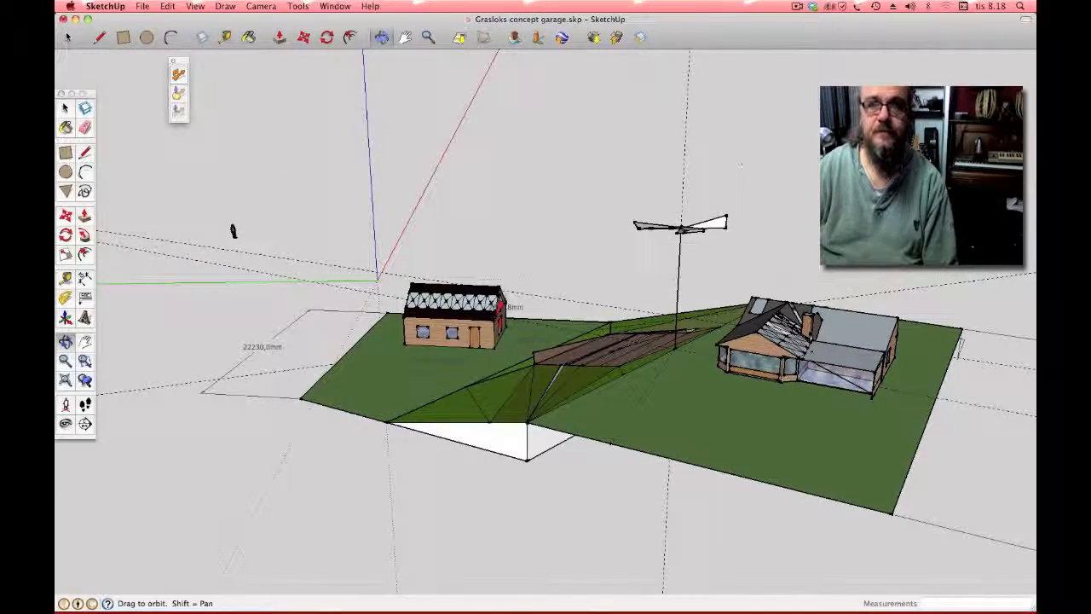
pyautogui.click(798, 6)
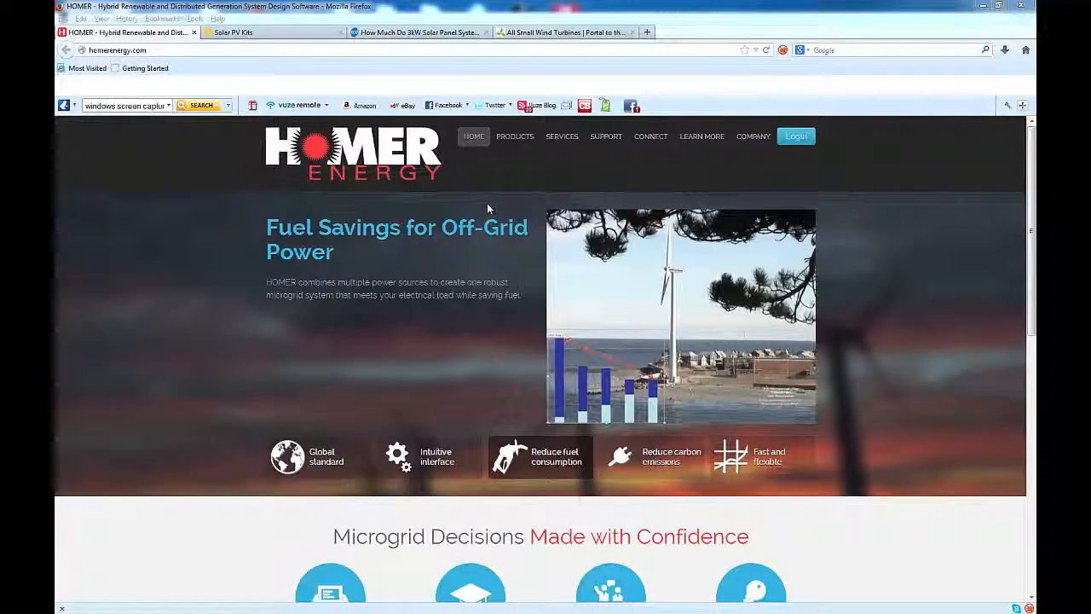
# Step: Visit the HOMER 2 product page, then the Solar PV Kits page, using Windows 7 Basic colours
pyautogui.moveTo(518, 142)
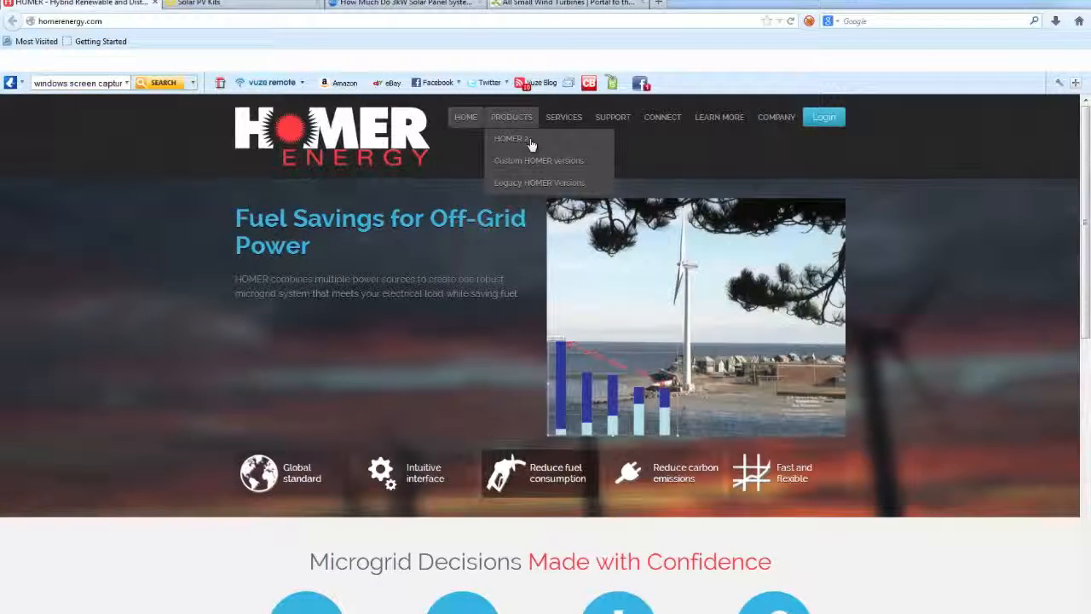
pyautogui.click(531, 144)
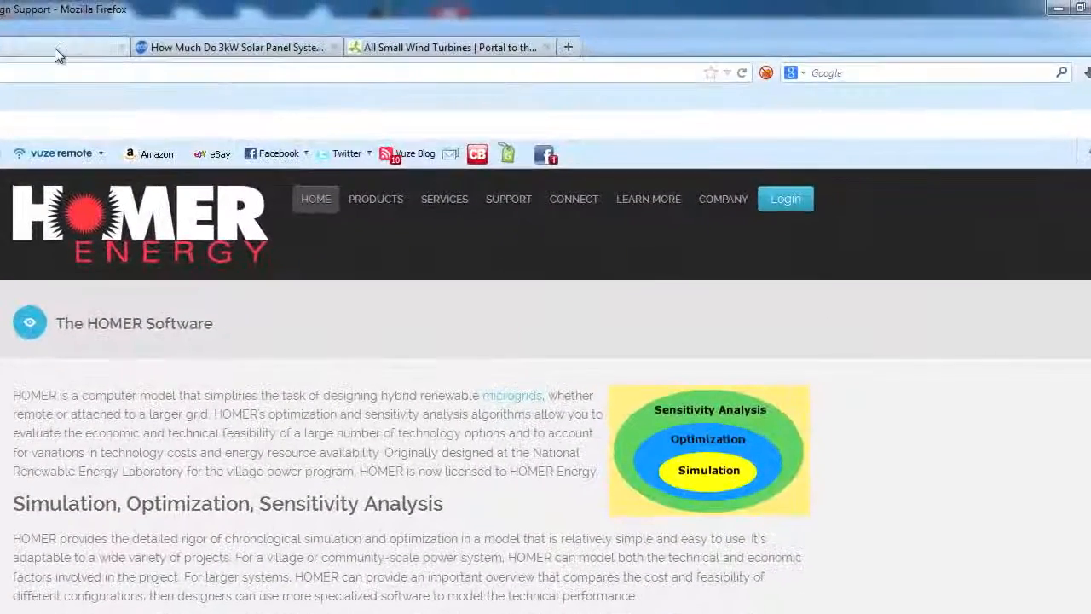
pyautogui.click(245, 7)
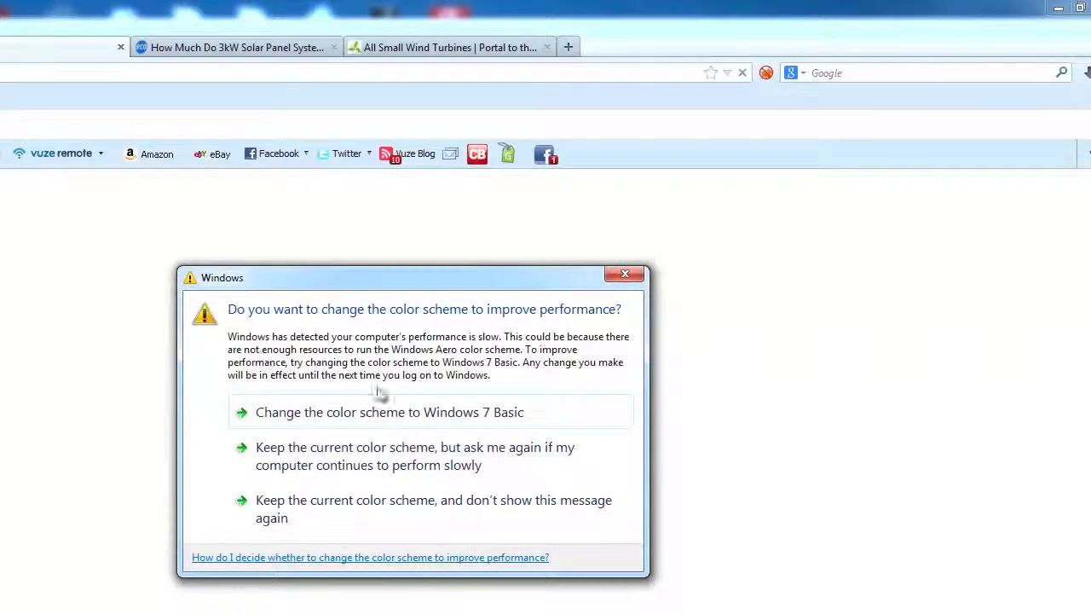
pyautogui.click(424, 413)
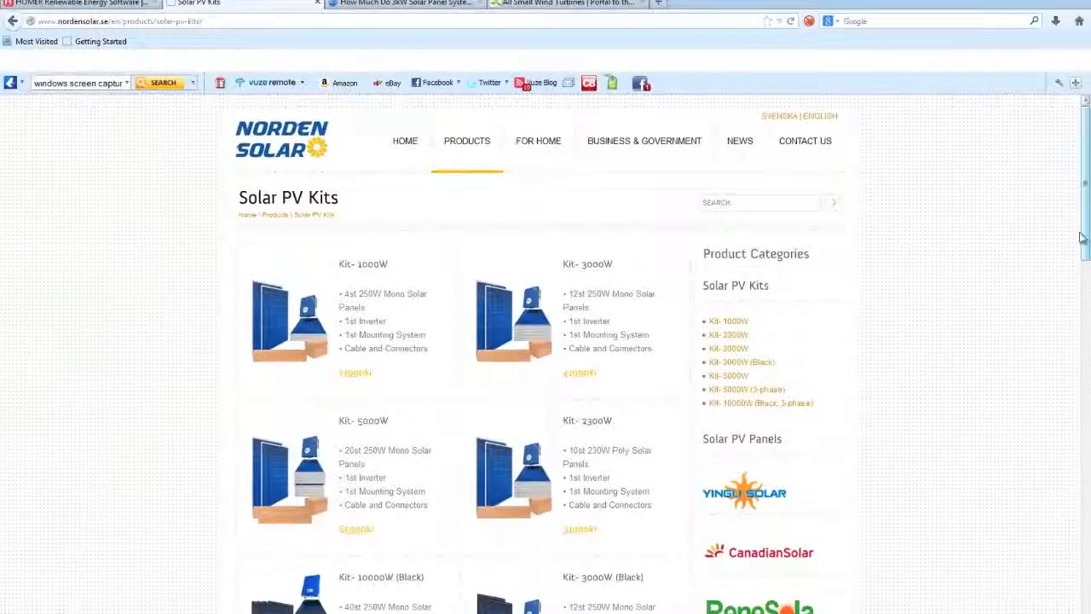
# Step: Browse the Solar PV Kits listings, then open the 3kW solar panel cost article
pyautogui.moveTo(1082, 237); pyautogui.dragTo(1086, 262)
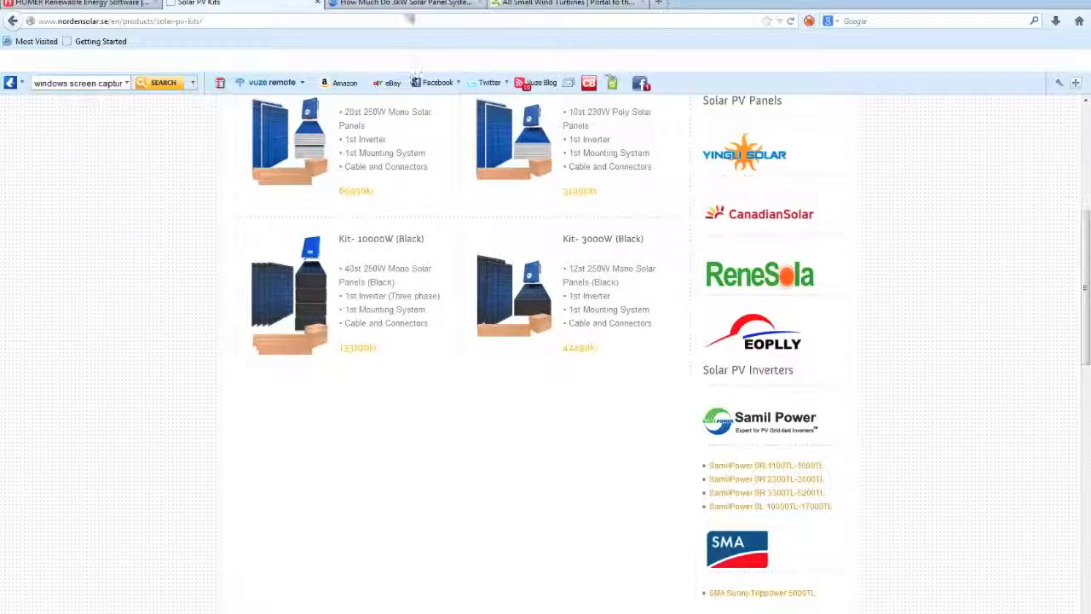
pyautogui.click(406, 6)
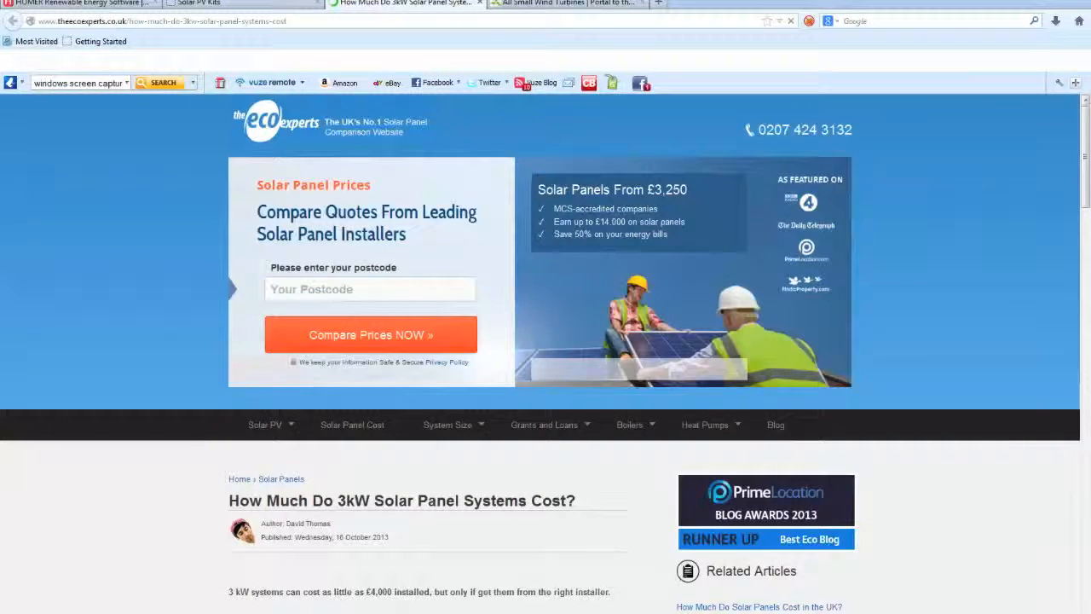
# Step: Review the Cost of installation table, then go to the All Small Wind Turbines page
pyautogui.moveTo(1088, 177); pyautogui.dragTo(1088, 298)
pyautogui.scroll(-3, 524, 506)
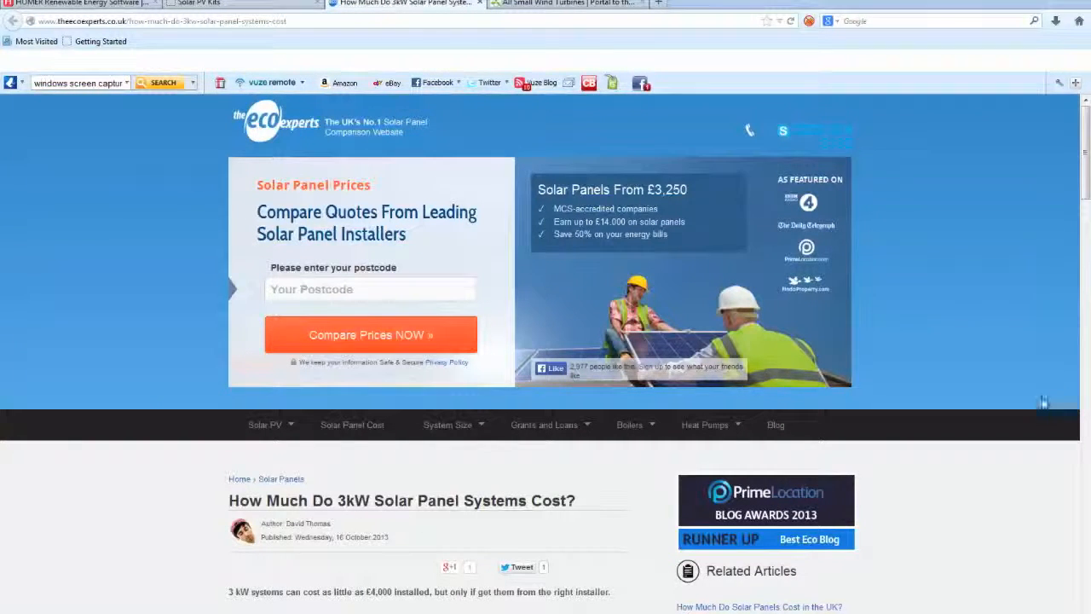
pyautogui.moveTo(1087, 173); pyautogui.dragTo(1086, 319)
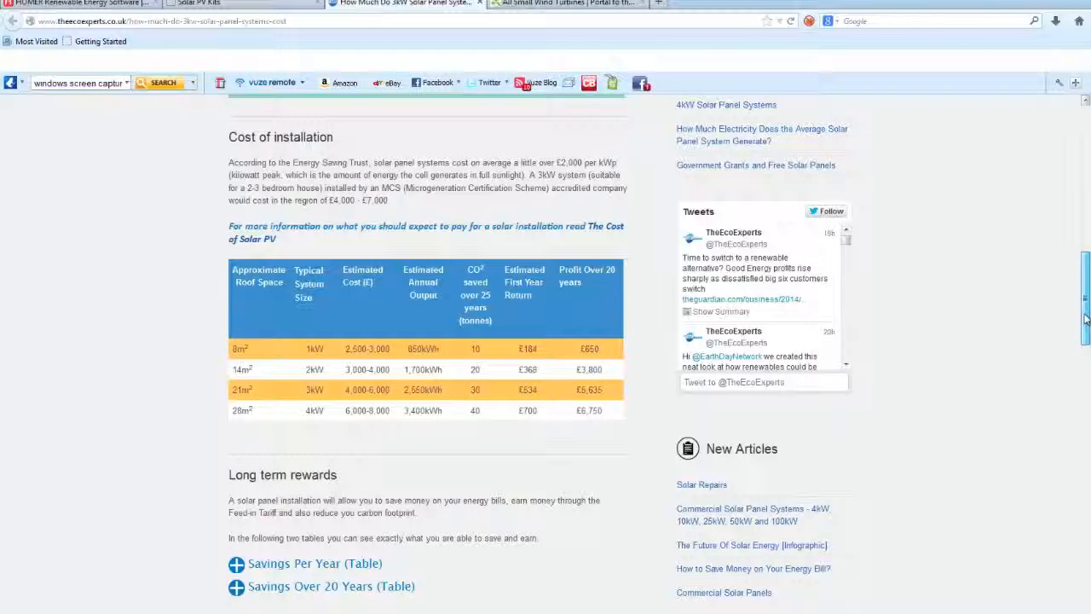
pyautogui.scroll(10, 700, 156)
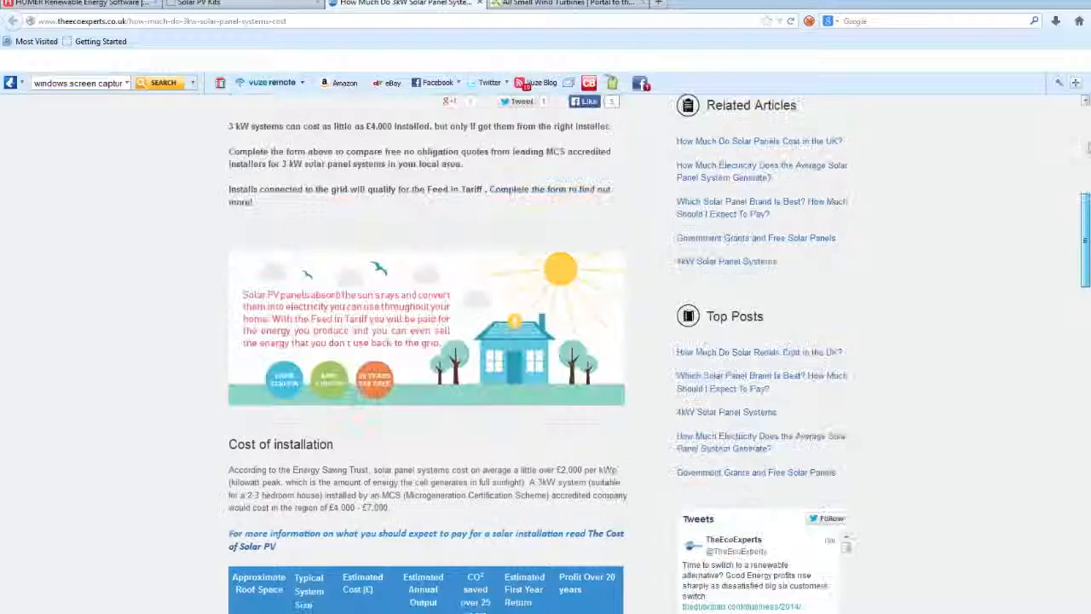
pyautogui.click(550, 4)
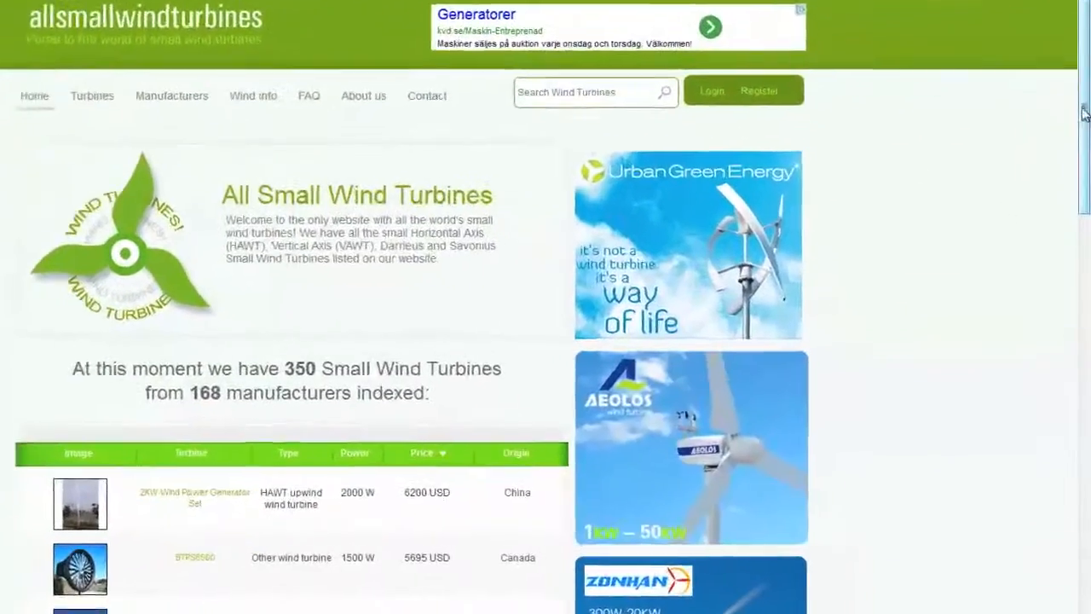
# Step: Scroll through the All Small Wind Turbines price list, then minimize Firefox to return to HOMER
pyautogui.moveTo(1084, 196); pyautogui.dragTo(1084, 238)
pyautogui.moveTo(1084, 141); pyautogui.dragTo(1015, 335)
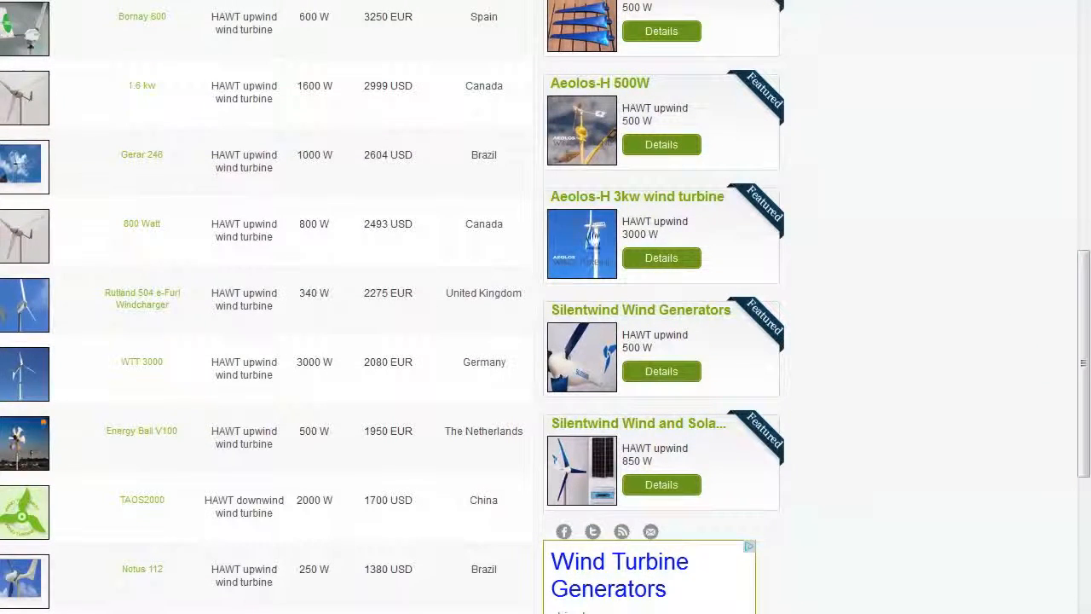
pyautogui.moveTo(1082, 307); pyautogui.dragTo(1086, 247)
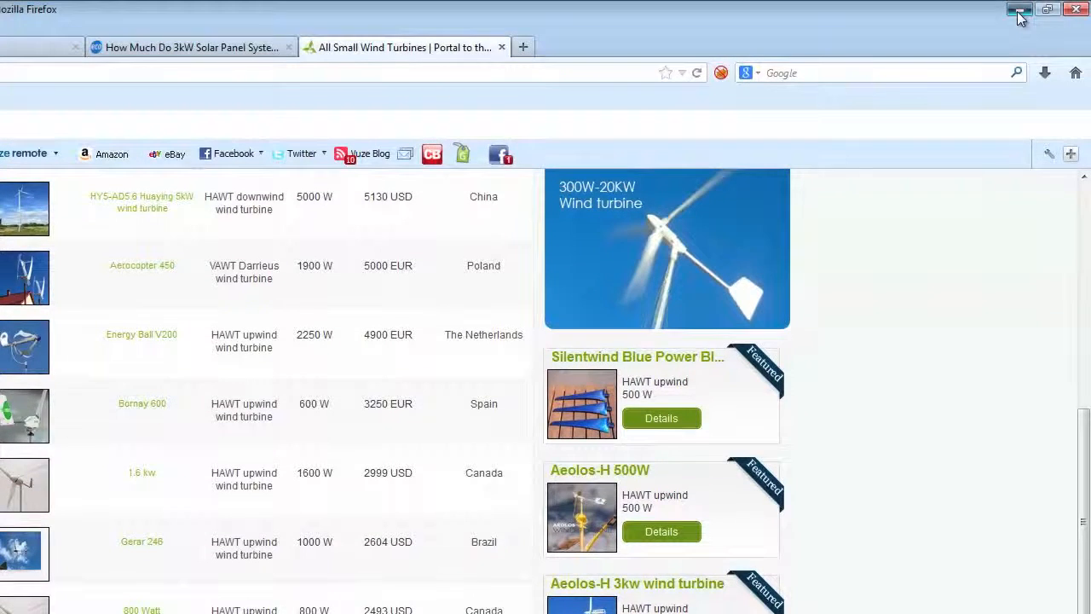
pyautogui.click(1020, 11)
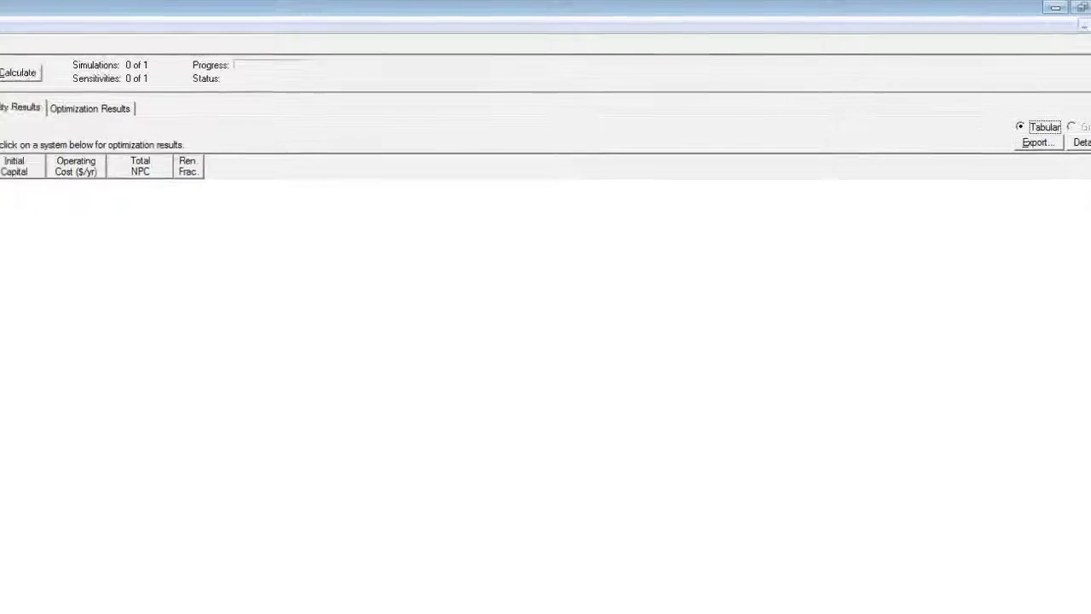
# Step: Add Primary Load 1, PV, Wind Turbine 1 and a Converter to the model, then reopen the equipment list to review it
pyautogui.click(179, 51)
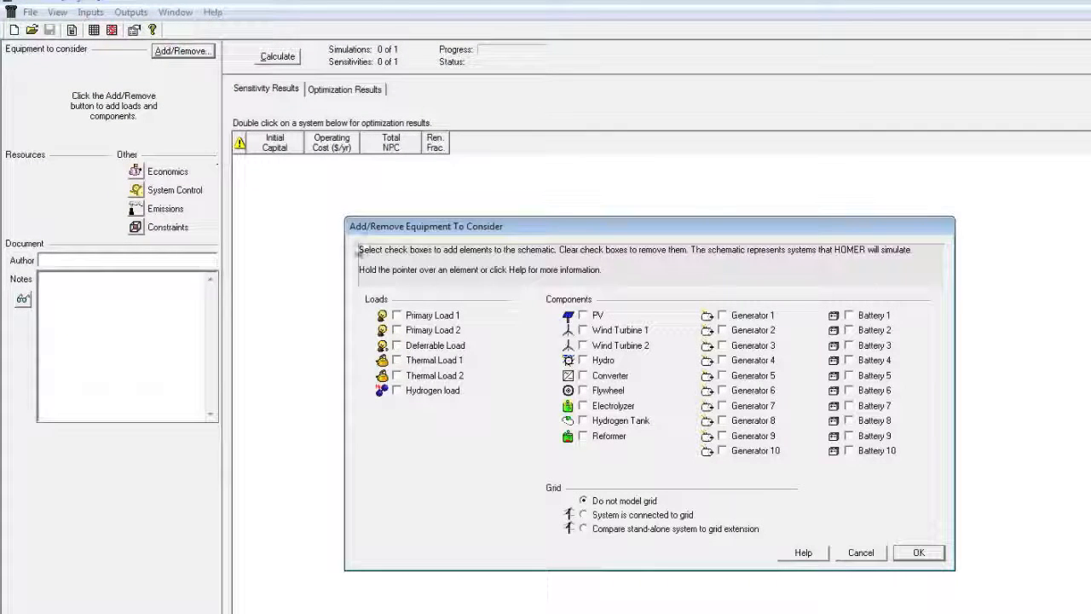
pyautogui.moveTo(404, 321)
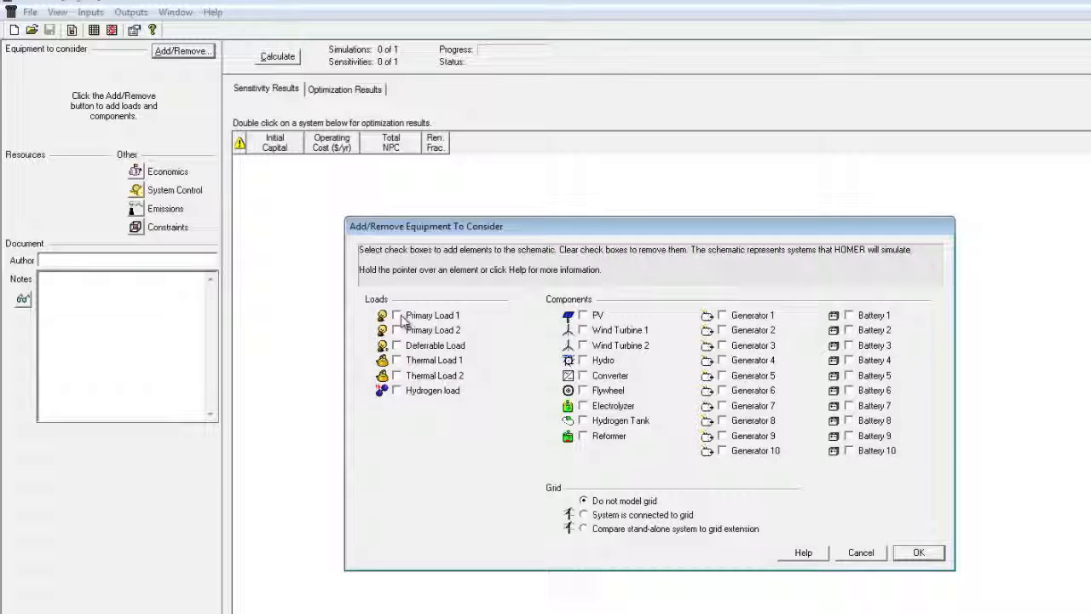
pyautogui.click(403, 321)
pyautogui.click(584, 315)
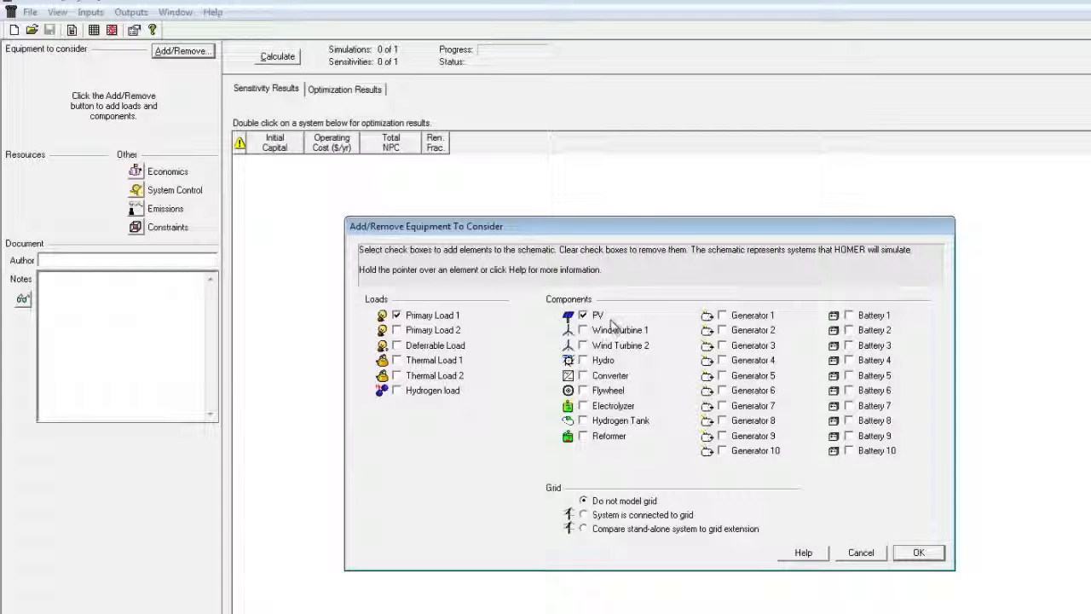
pyautogui.click(583, 330)
pyautogui.click(584, 376)
pyautogui.click(918, 552)
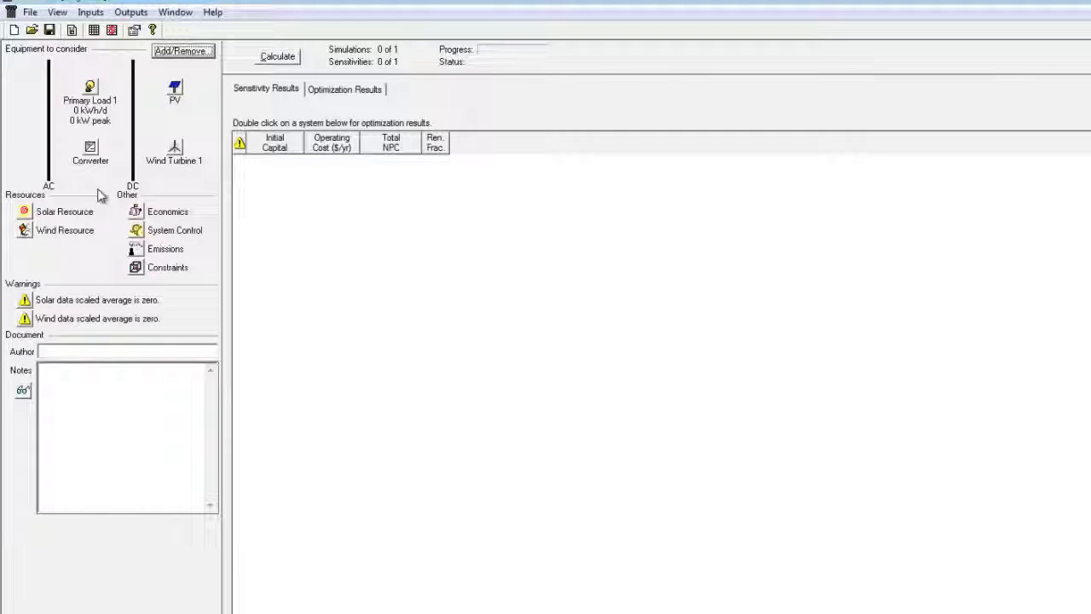
pyautogui.click(180, 51)
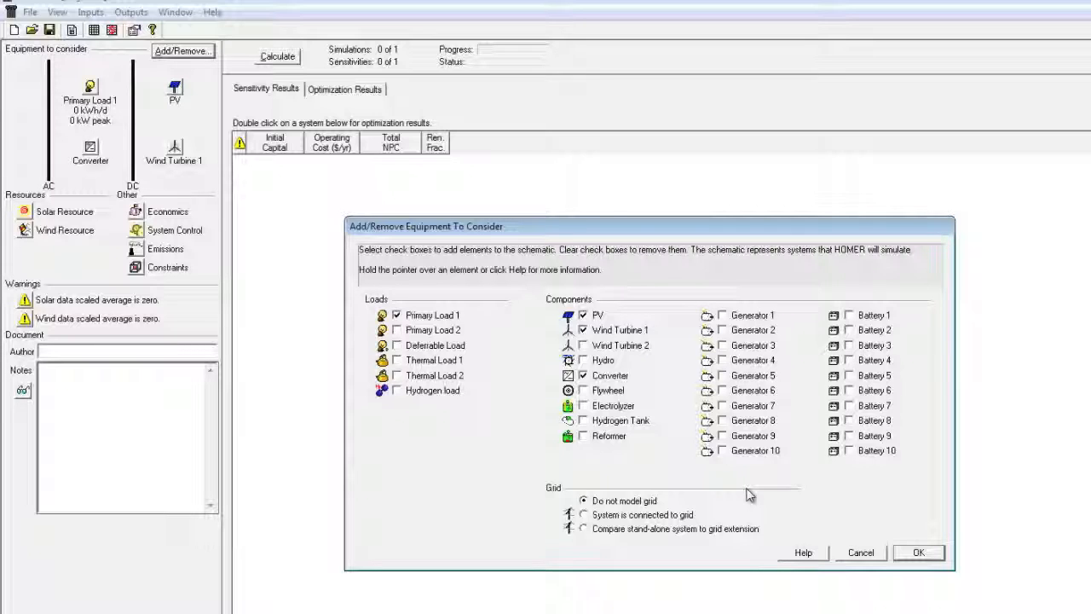
# Step: Confirm the equipment, open the Primary Load 1 inputs and select the 00:00–01:00 load cell
pyautogui.click(918, 554)
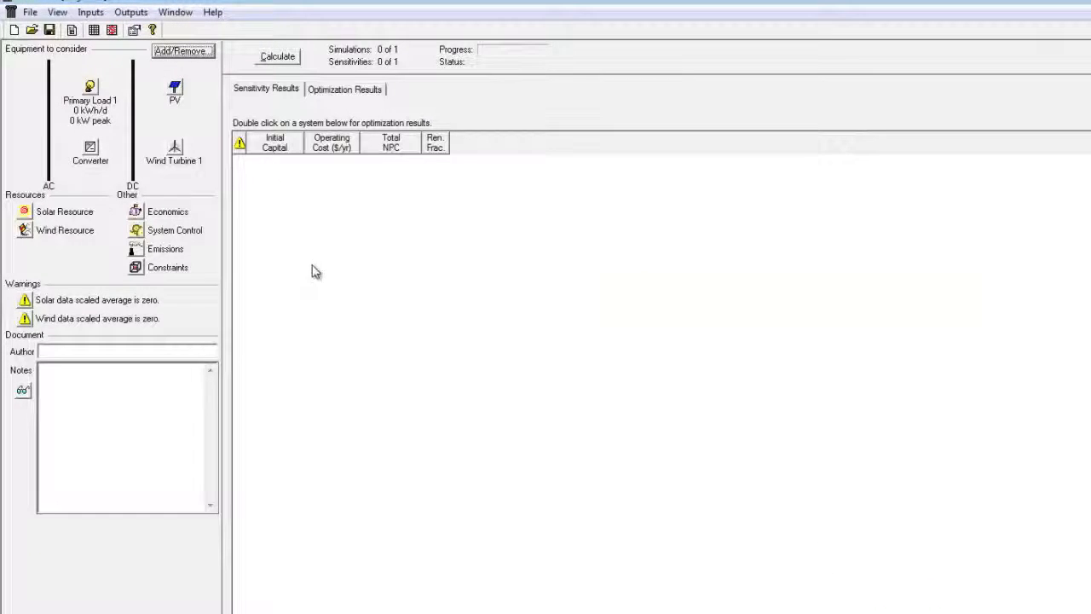
pyautogui.click(89, 90)
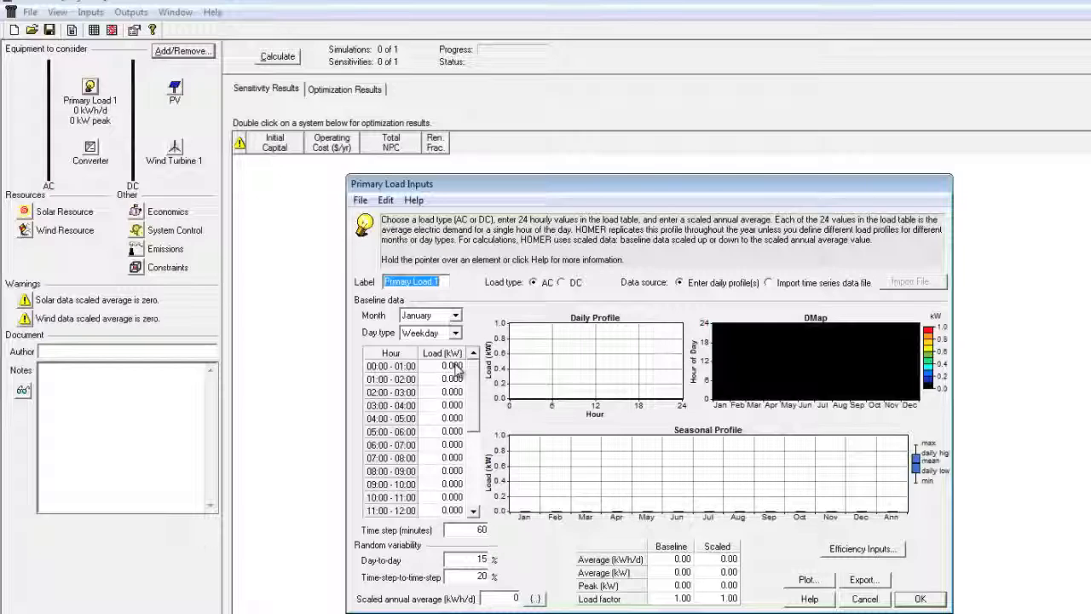
pyautogui.click(454, 366)
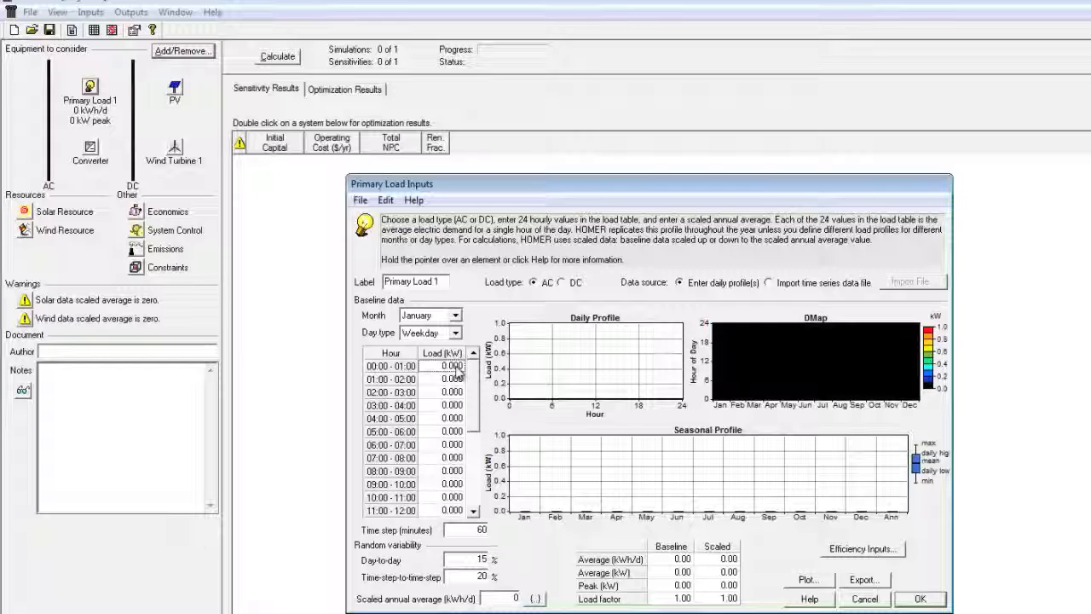
# Step: Enter 3.47 kW as the 00:00–01:00 load and copy the 3.470 value
pyautogui.click(458, 367)
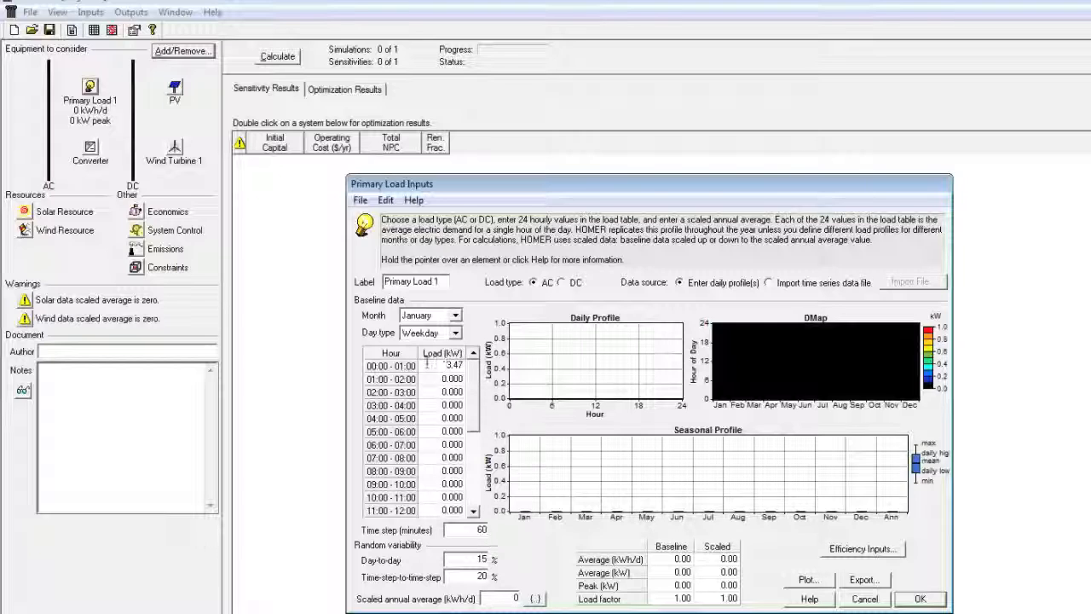
pyautogui.rightClick(446, 366)
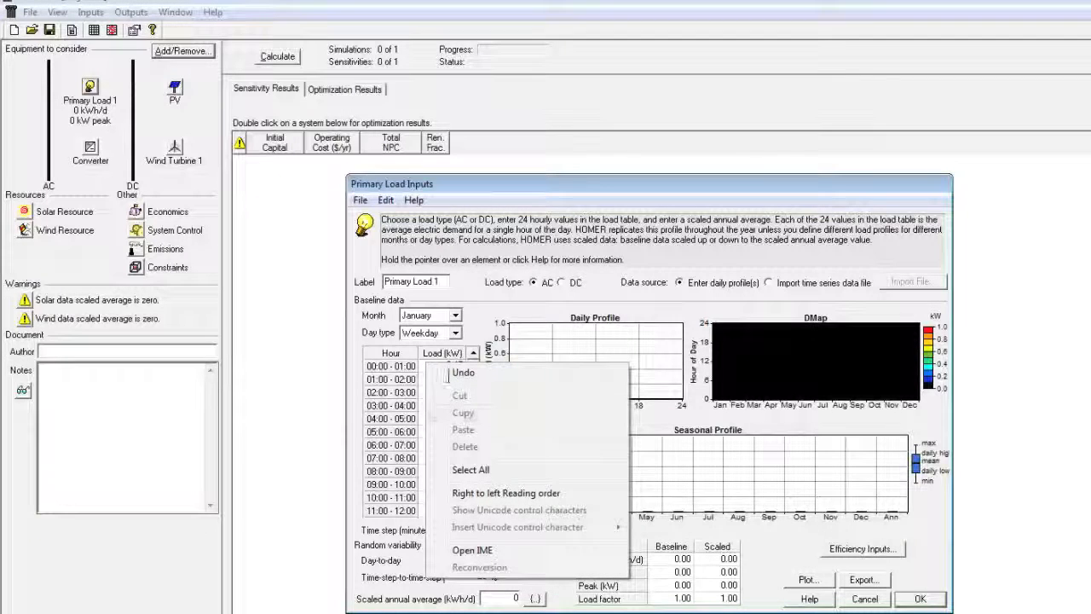
pyautogui.press('Escape')
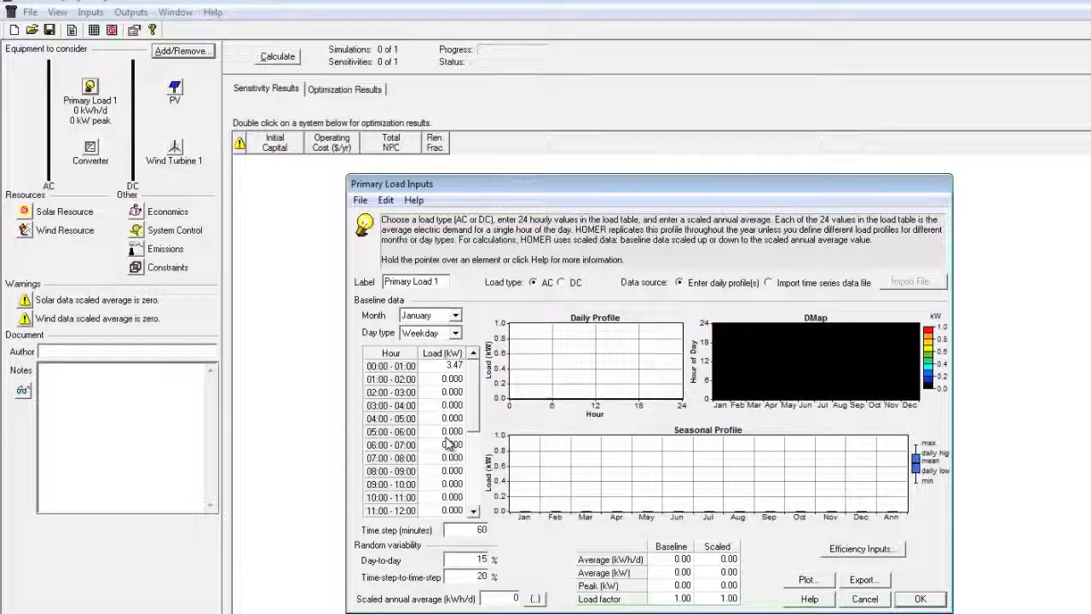
pyautogui.rightClick(437, 364)
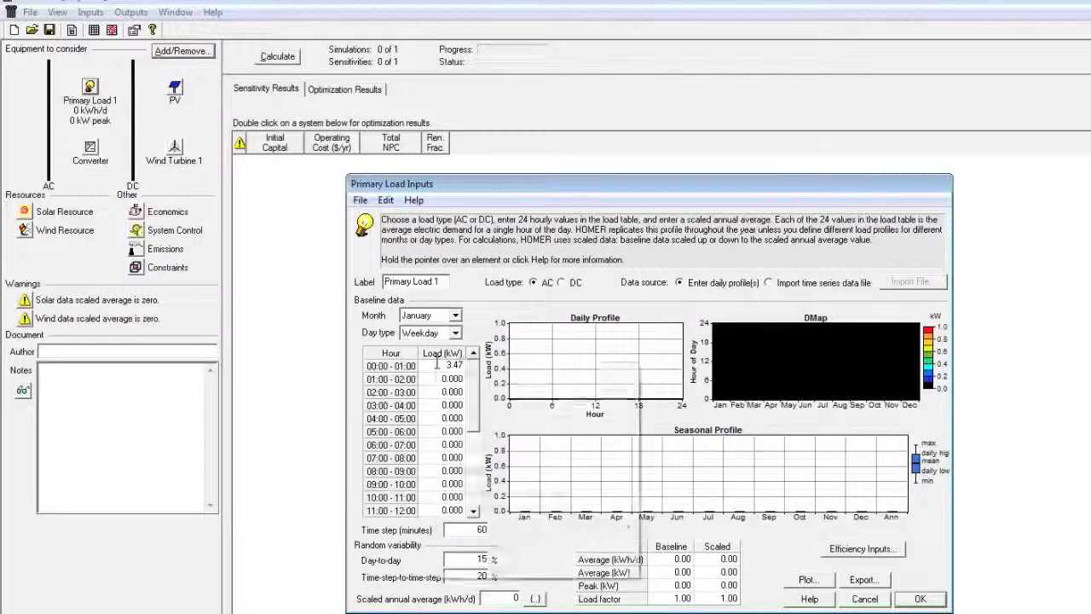
pyautogui.click(403, 450)
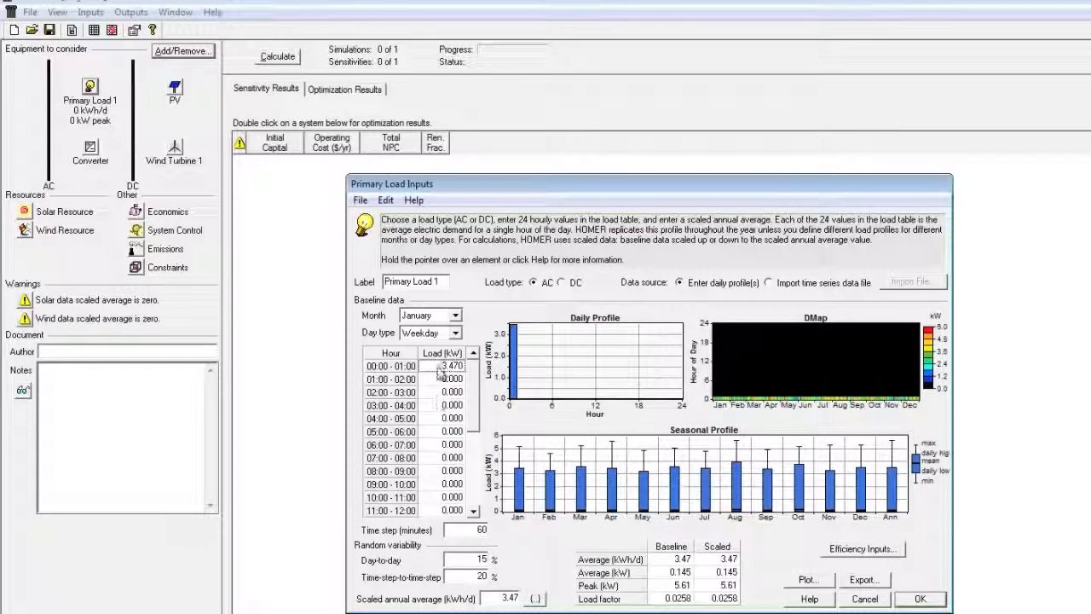
pyautogui.rightClick(452, 366)
pyautogui.click(469, 394)
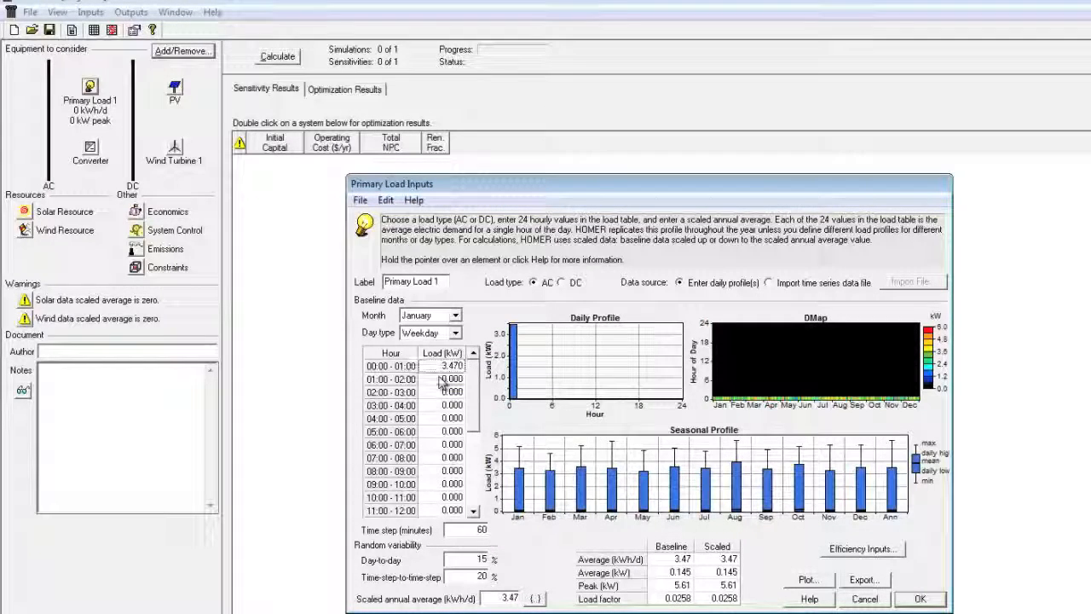
# Step: Paste 3.470 kW into each hourly load from 01:00 to 08:00
pyautogui.rightClick(441, 379)
pyautogui.click(477, 438)
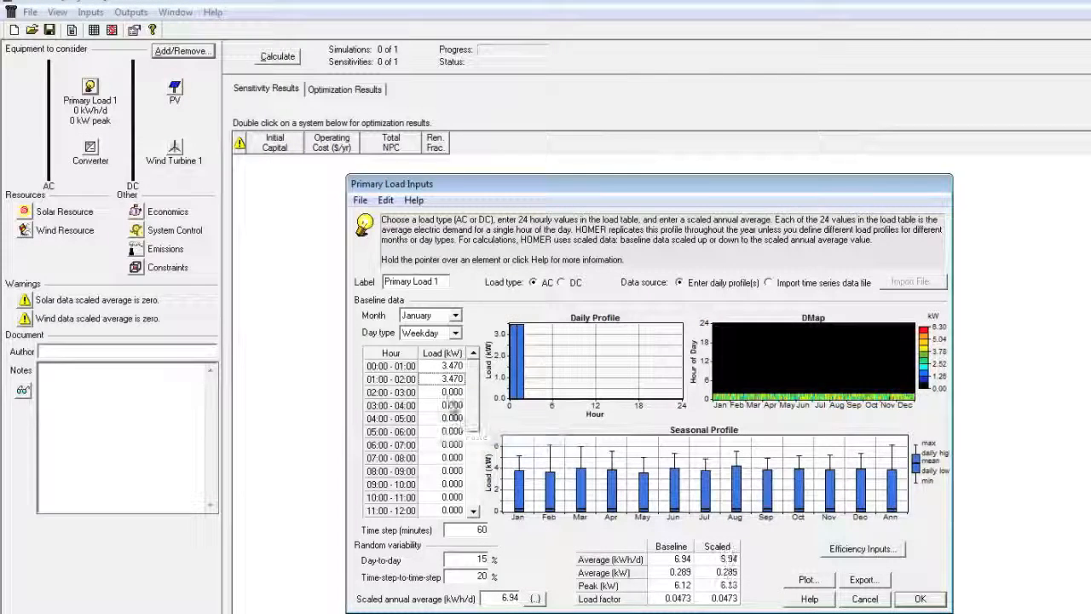
pyautogui.rightClick(452, 395)
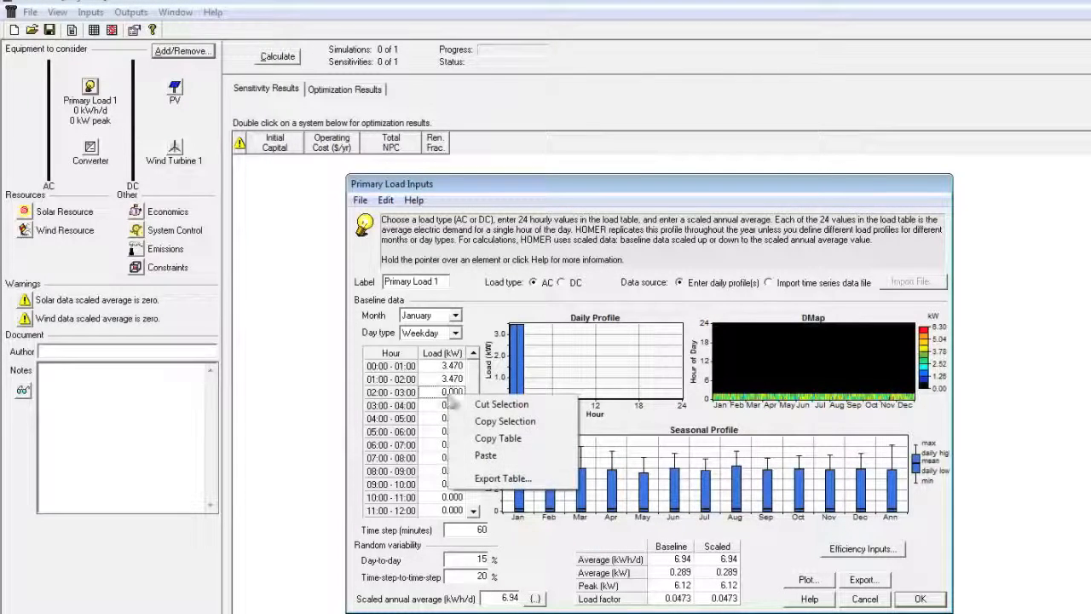
pyautogui.click(480, 457)
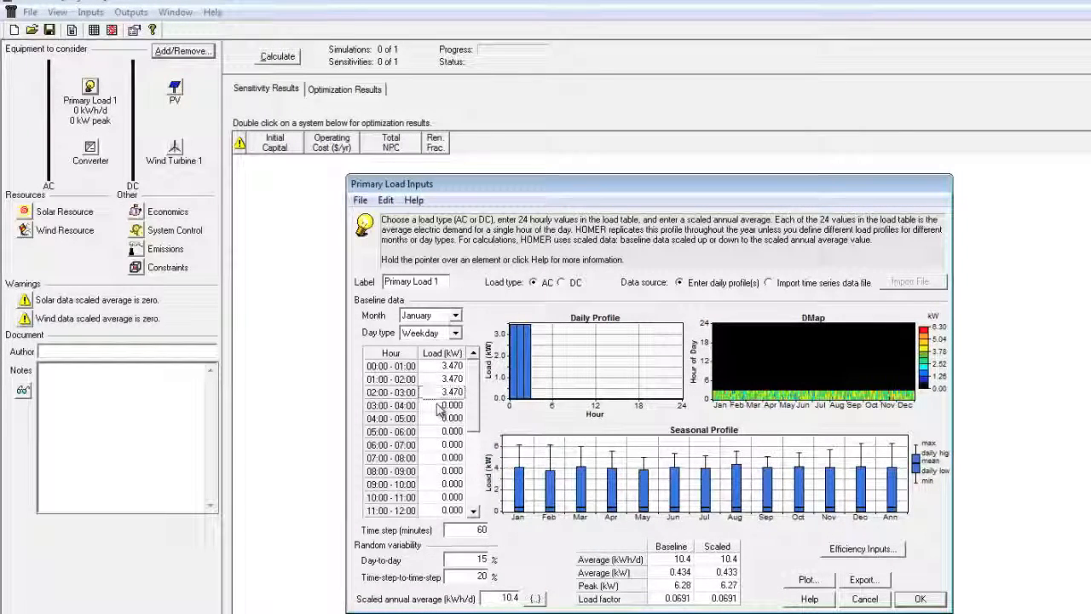
pyautogui.rightClick(439, 405)
pyautogui.click(473, 464)
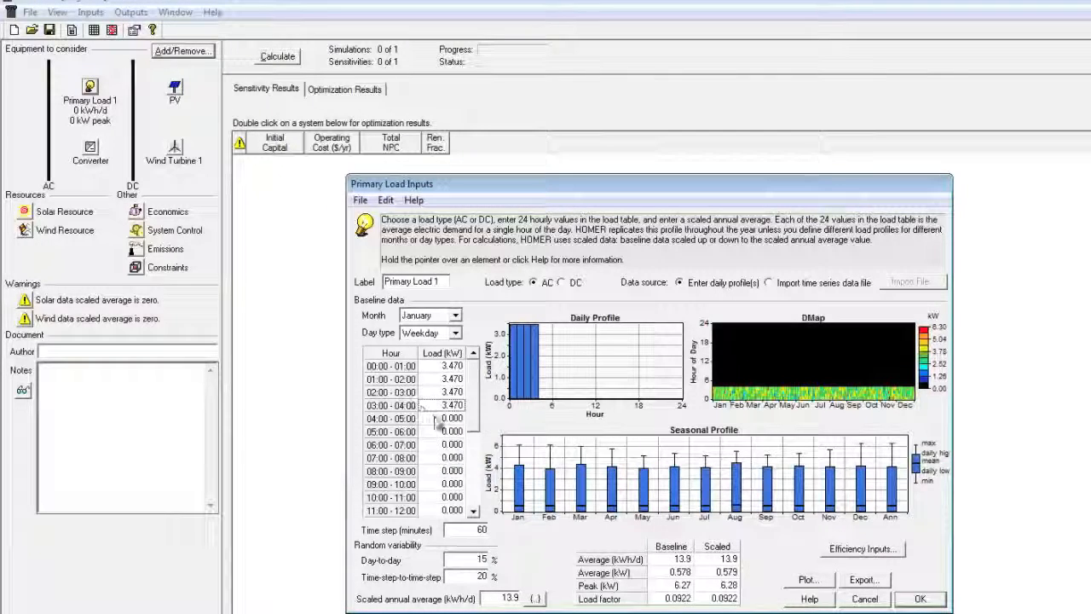
pyautogui.rightClick(439, 419)
pyautogui.click(490, 479)
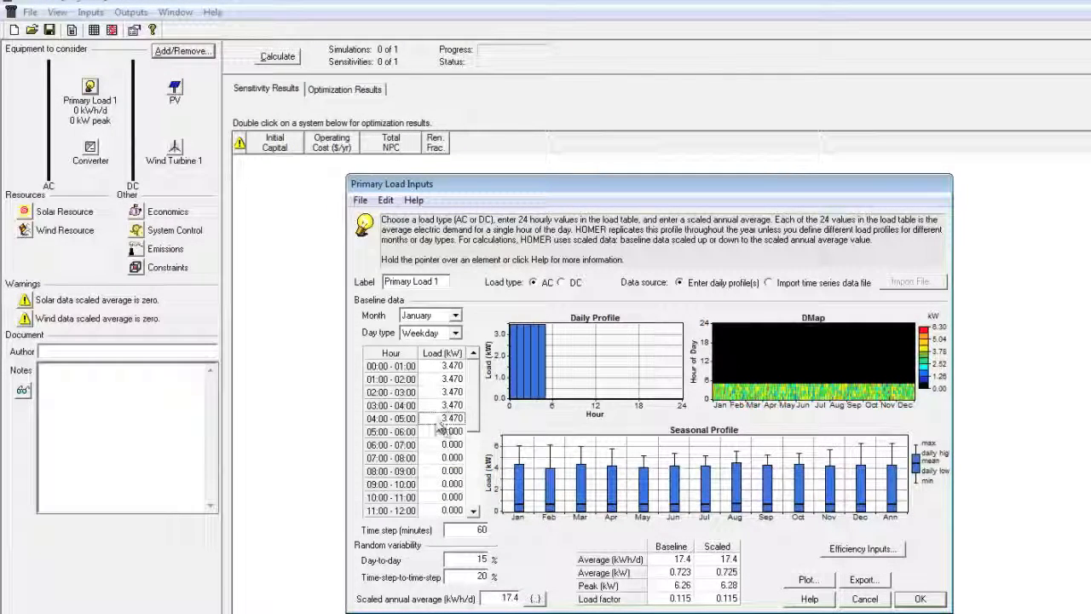
pyautogui.rightClick(440, 432)
pyautogui.click(477, 490)
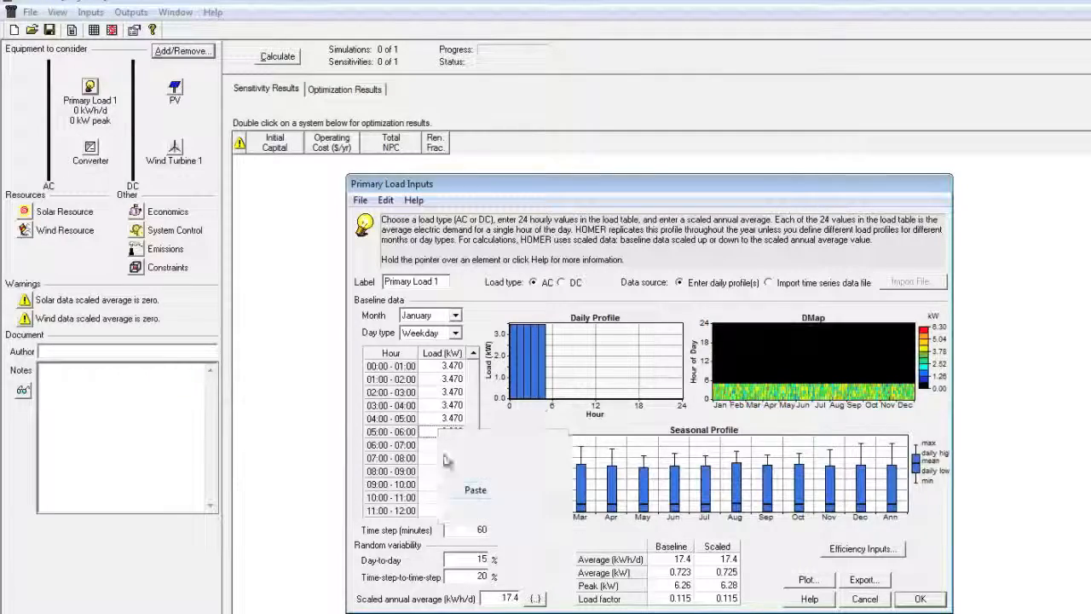
pyautogui.click(475, 502)
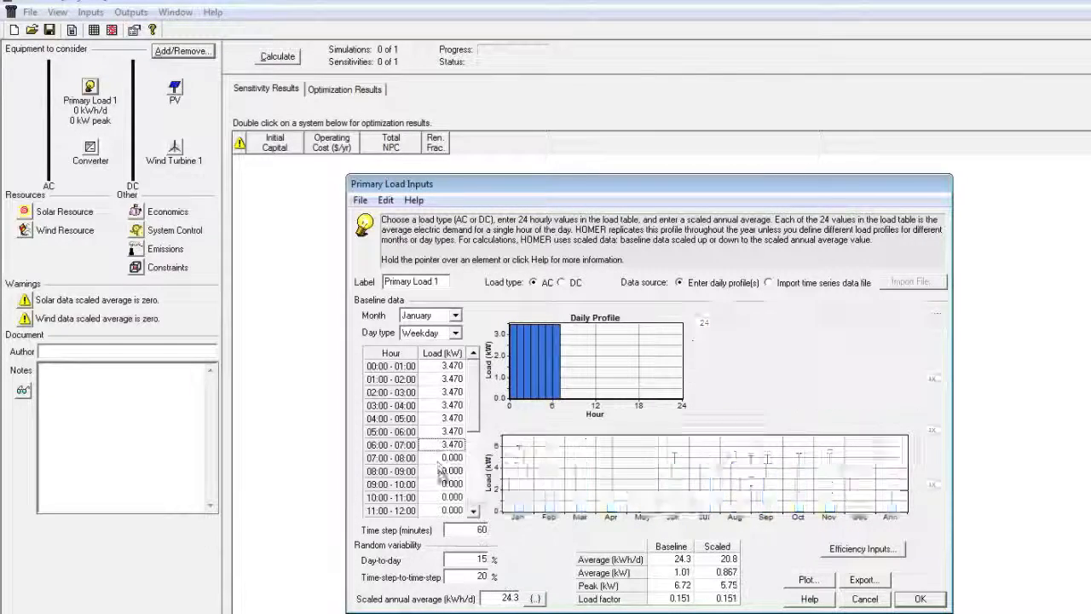
pyautogui.rightClick(441, 458)
pyautogui.click(473, 520)
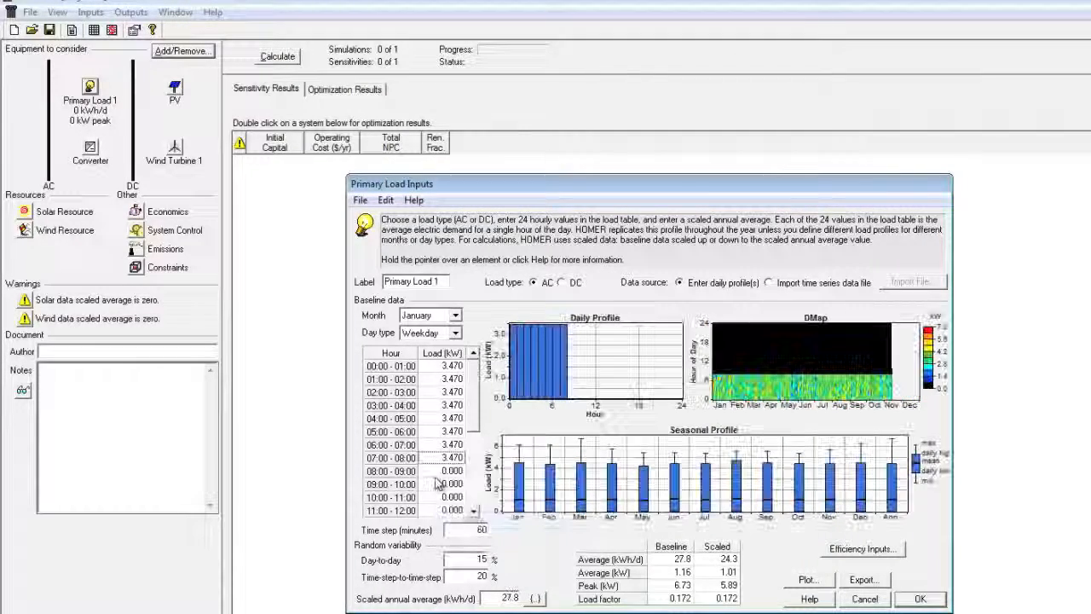
# Step: Paste 3.470 kW into each hourly load from 08:00 to 12:00
pyautogui.click(443, 474)
pyautogui.rightClick(443, 474)
pyautogui.click(473, 534)
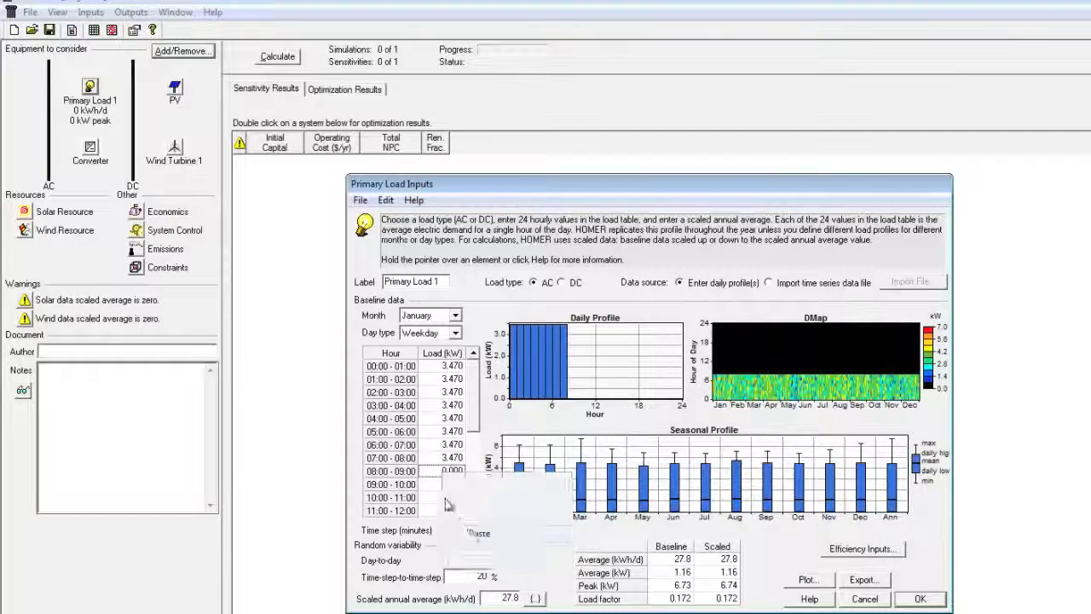
pyautogui.click(444, 485)
pyautogui.rightClick(443, 485)
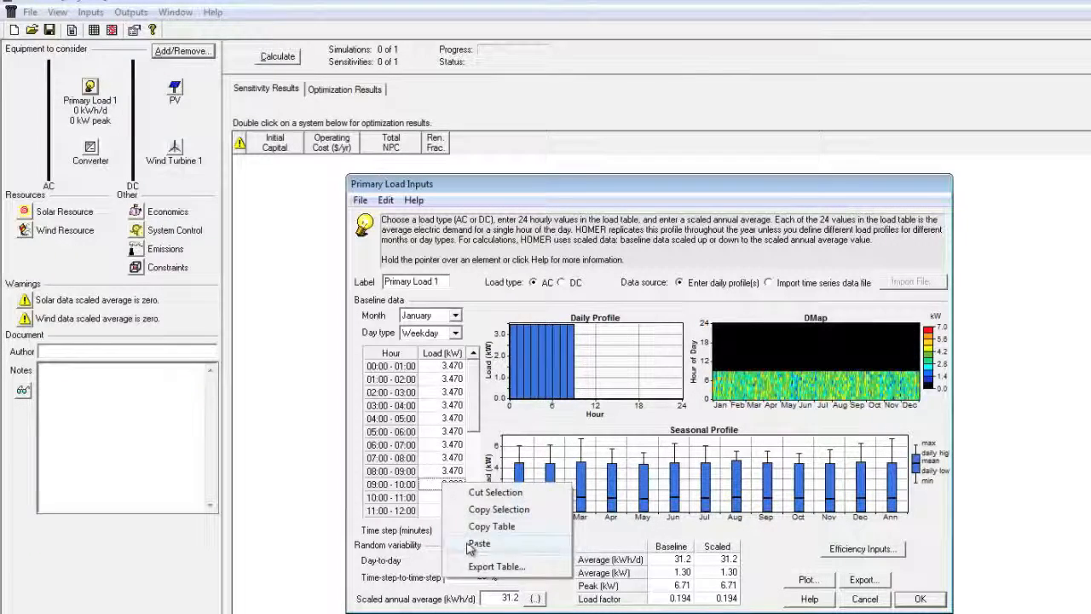
pyautogui.click(473, 543)
pyautogui.click(436, 495)
pyautogui.rightClick(440, 500)
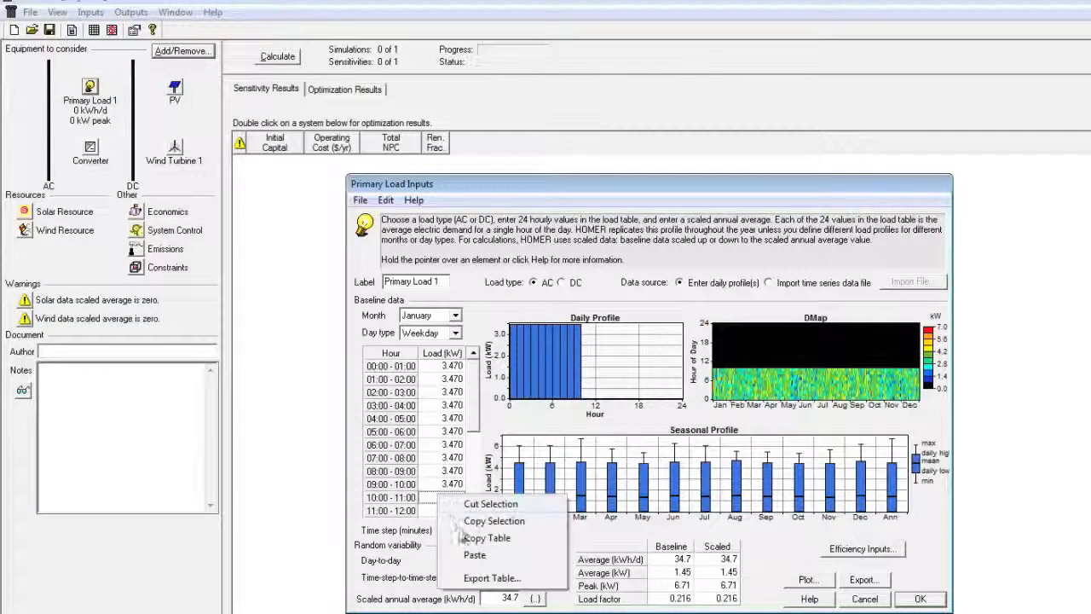
pyautogui.click(473, 554)
pyautogui.click(442, 511)
pyautogui.rightClick(442, 511)
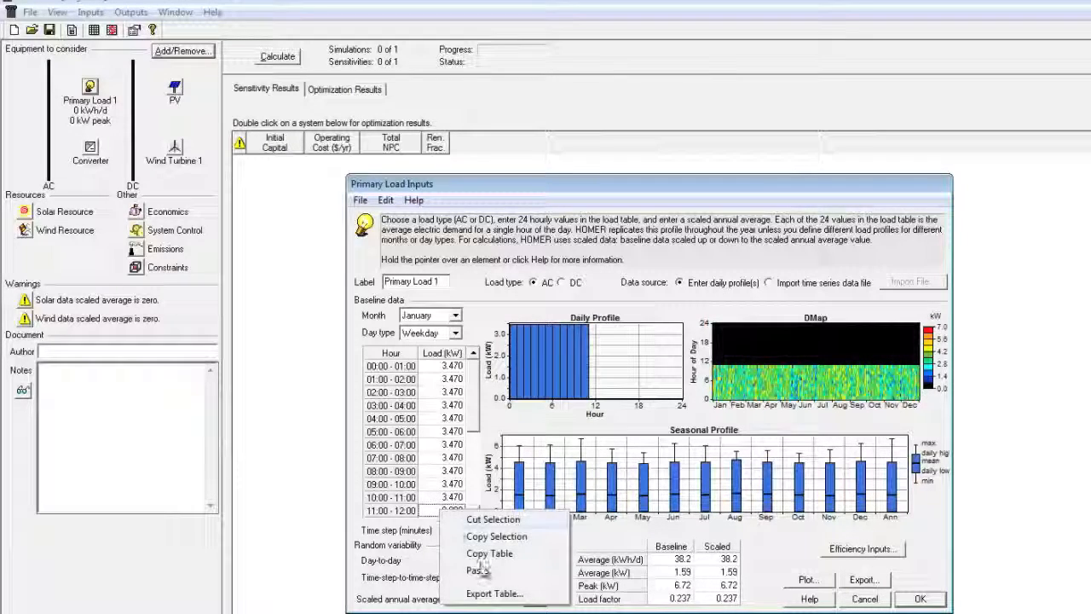
pyautogui.click(473, 570)
# Step: Paste 3.470 kW into the 12:00–16:00 hours further down the table
pyautogui.scroll(-3, 473, 456)
pyautogui.scroll(-2, 473, 456)
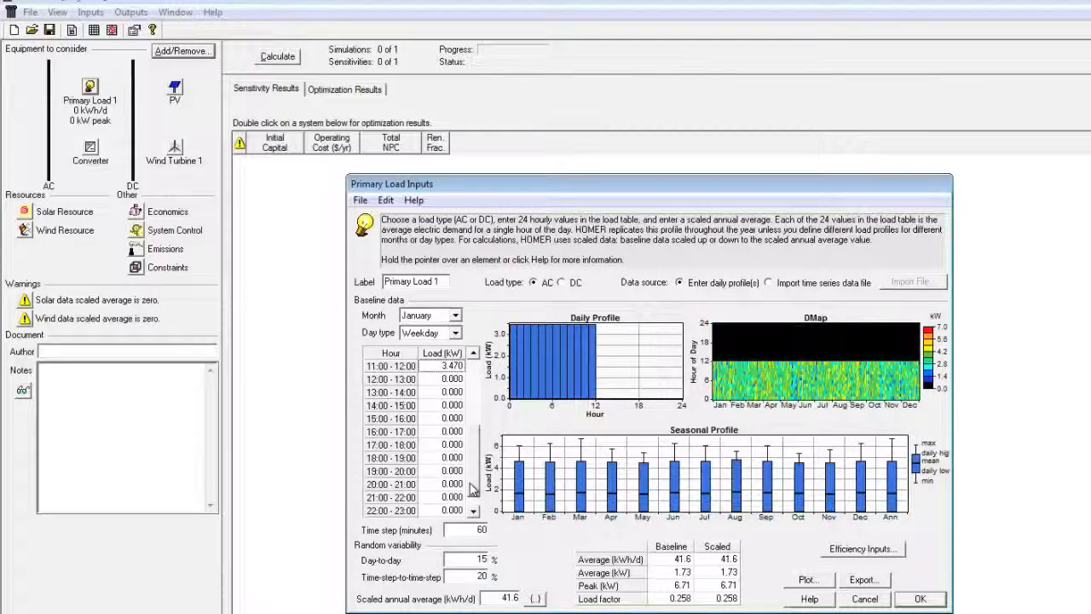
pyautogui.rightClick(450, 433)
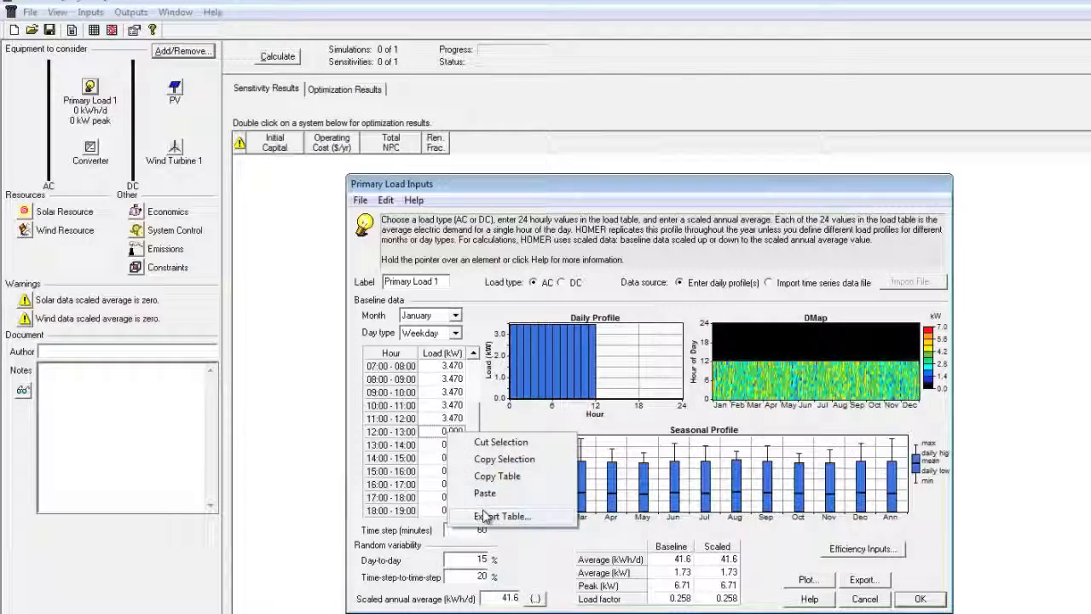
pyautogui.click(484, 494)
pyautogui.rightClick(452, 445)
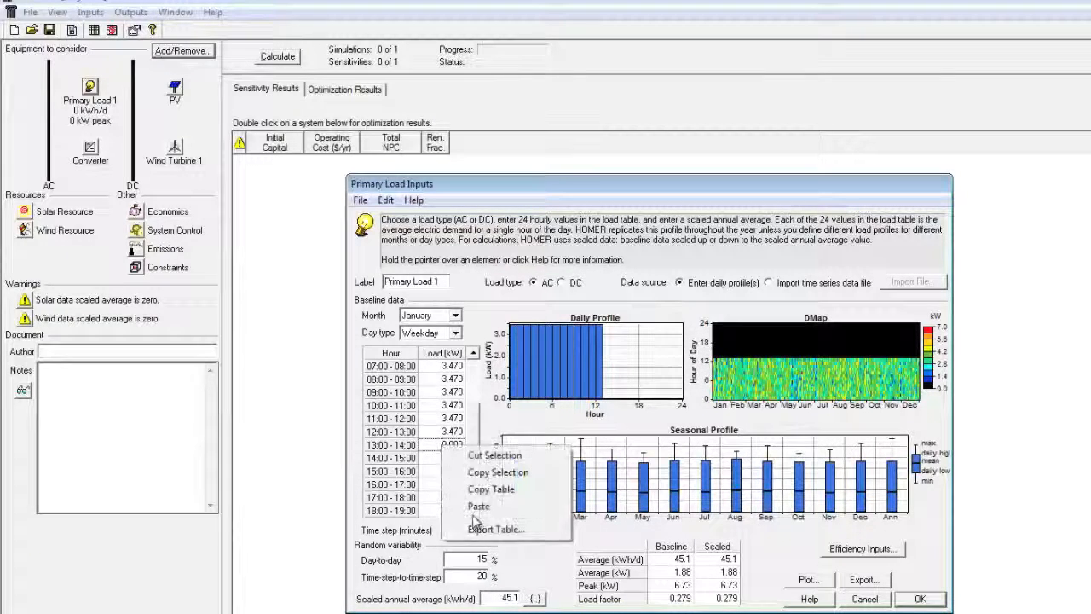
pyautogui.click(476, 506)
pyautogui.rightClick(448, 458)
pyautogui.click(460, 520)
pyautogui.rightClick(450, 471)
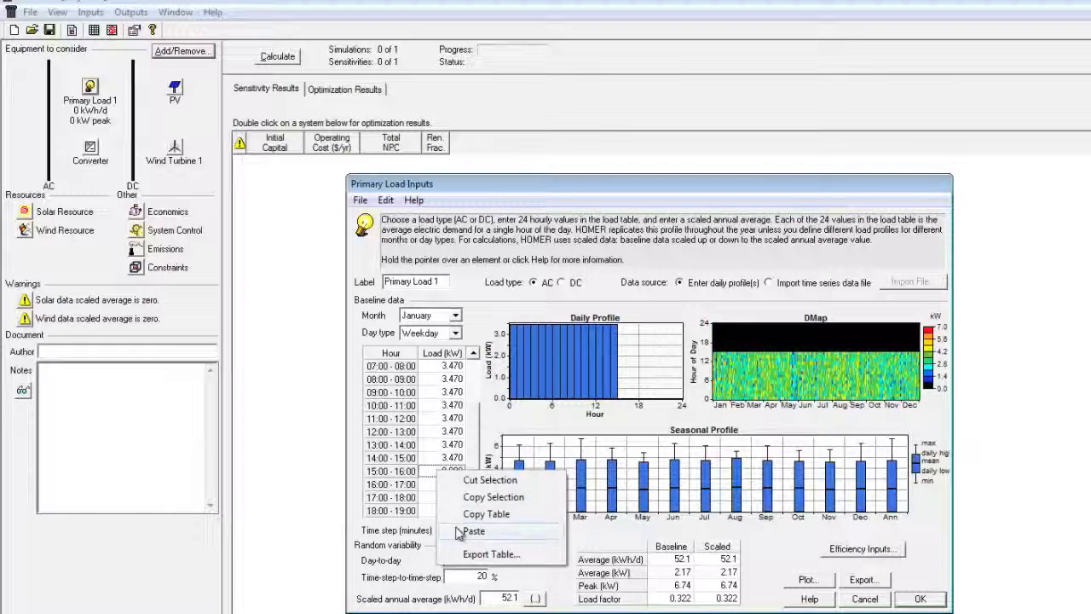
pyautogui.click(467, 540)
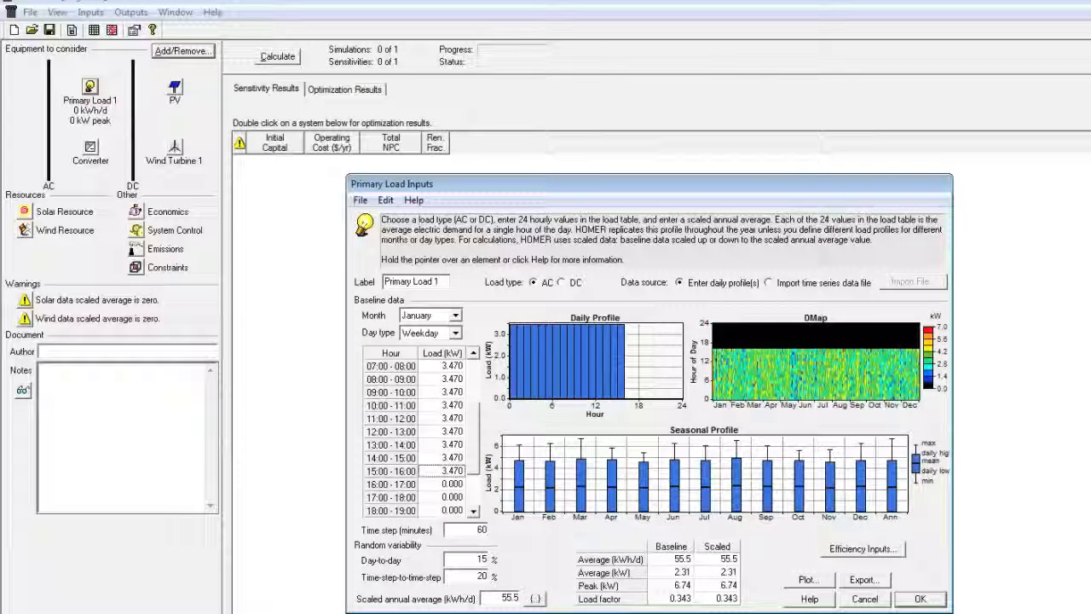
pyautogui.hotkey('alt', 'Tab')
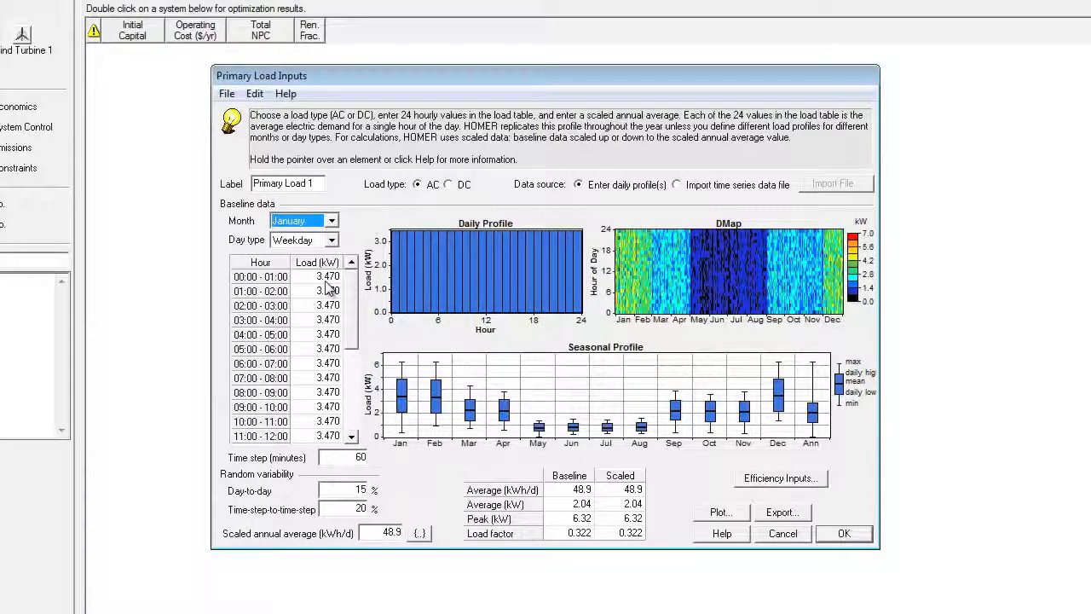
# Step: Check the flat 3.470 kW hourly profile and close Primary Load Inputs with OK
pyautogui.moveTo(348, 305)
pyautogui.mouseDown()
pyautogui.moveTo(349, 422)
pyautogui.moveTo(355, 290)
pyautogui.mouseUp()
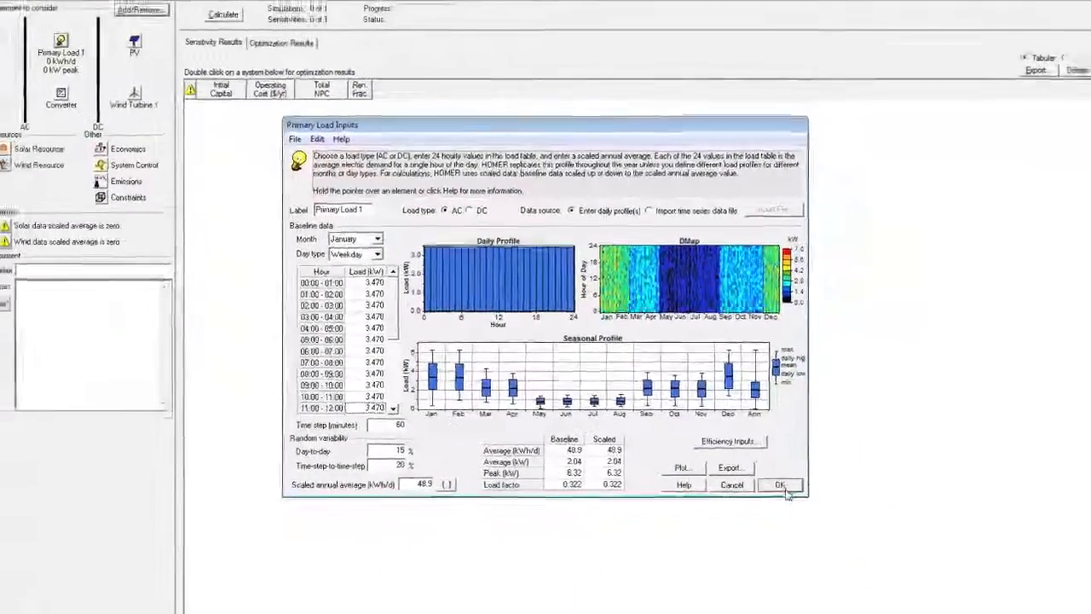
pyautogui.click(843, 532)
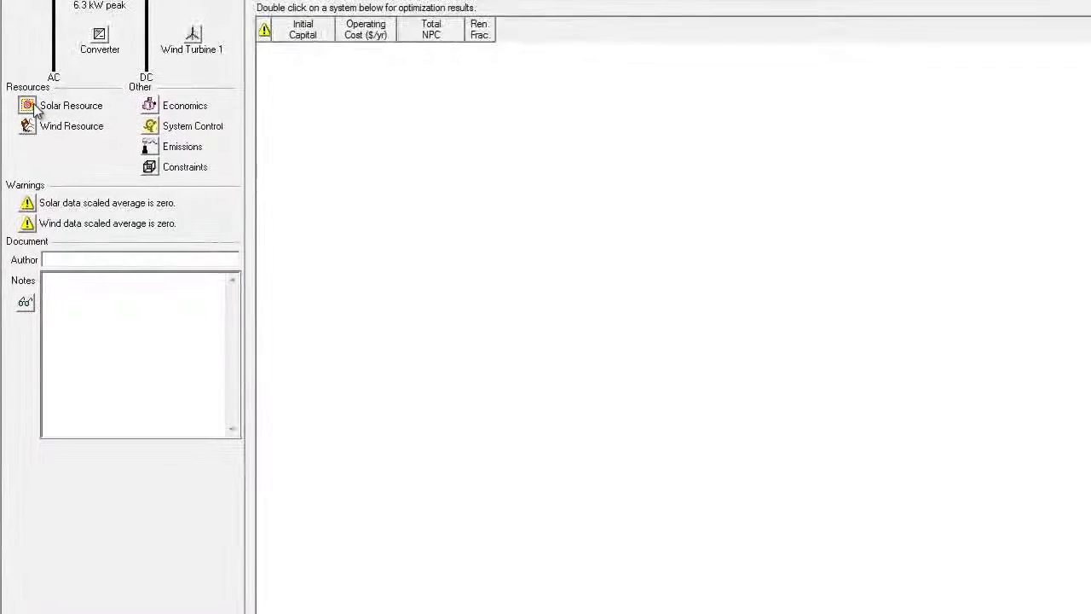
# Step: Set the Solar Resource time zone to (GMT+01:00) Western Europe, West Central Africa and select the Latitude field
pyautogui.click(24, 151)
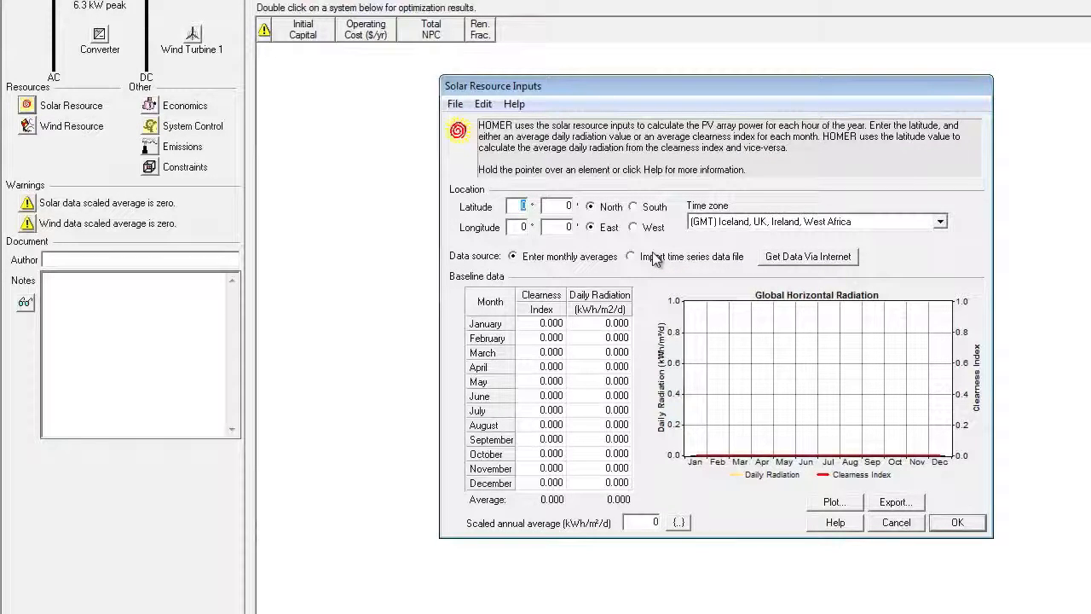
pyautogui.click(940, 223)
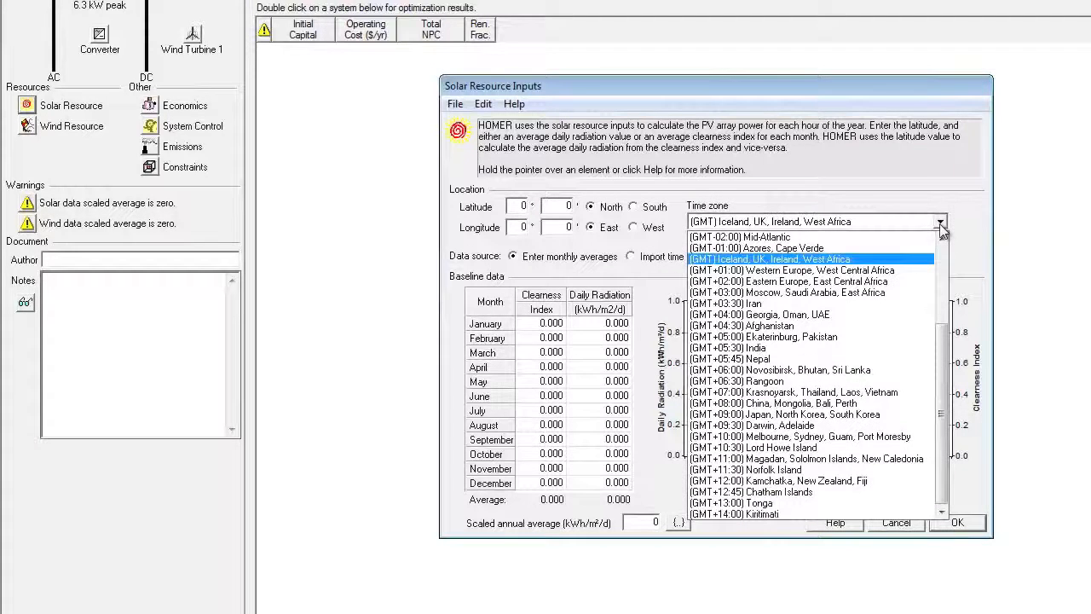
pyautogui.click(898, 270)
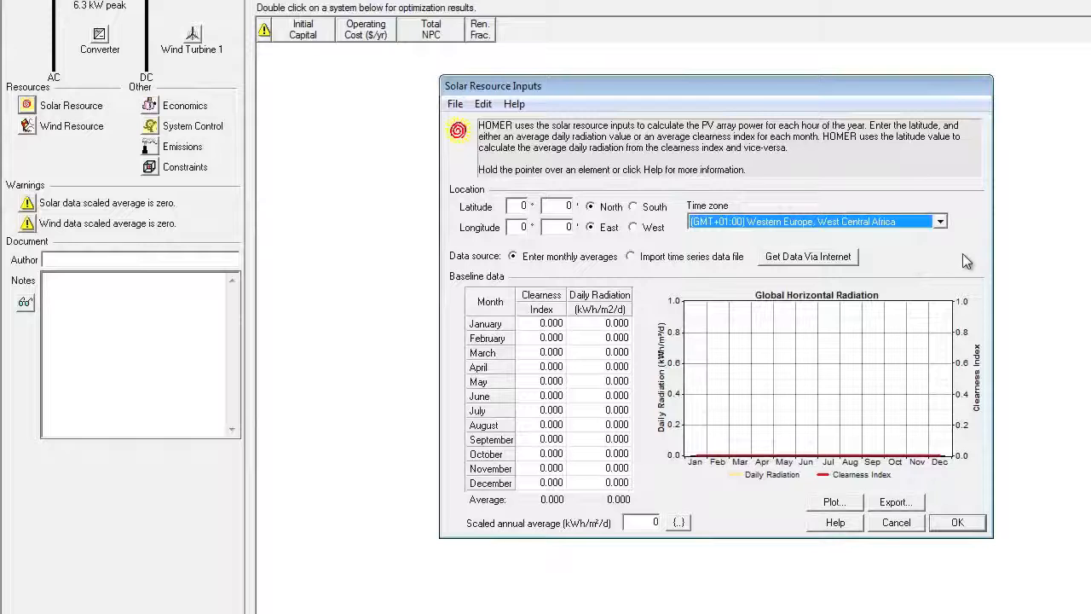
pyautogui.click(520, 205)
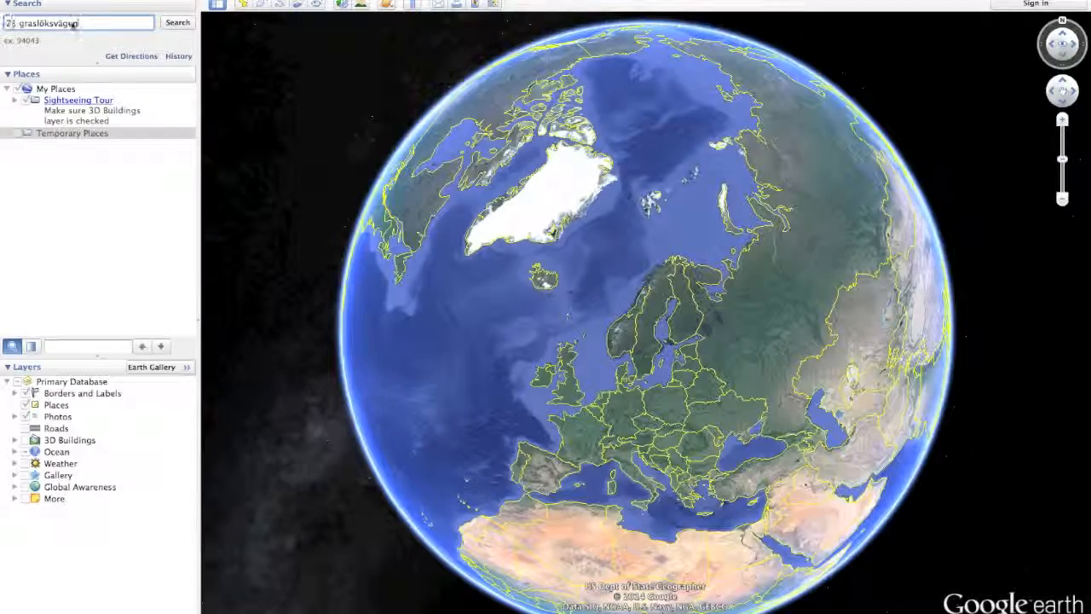
# Step: Search Google Earth for the site's street address and pick the Hjärnarp match in southern Sweden
pyautogui.click(171, 23)
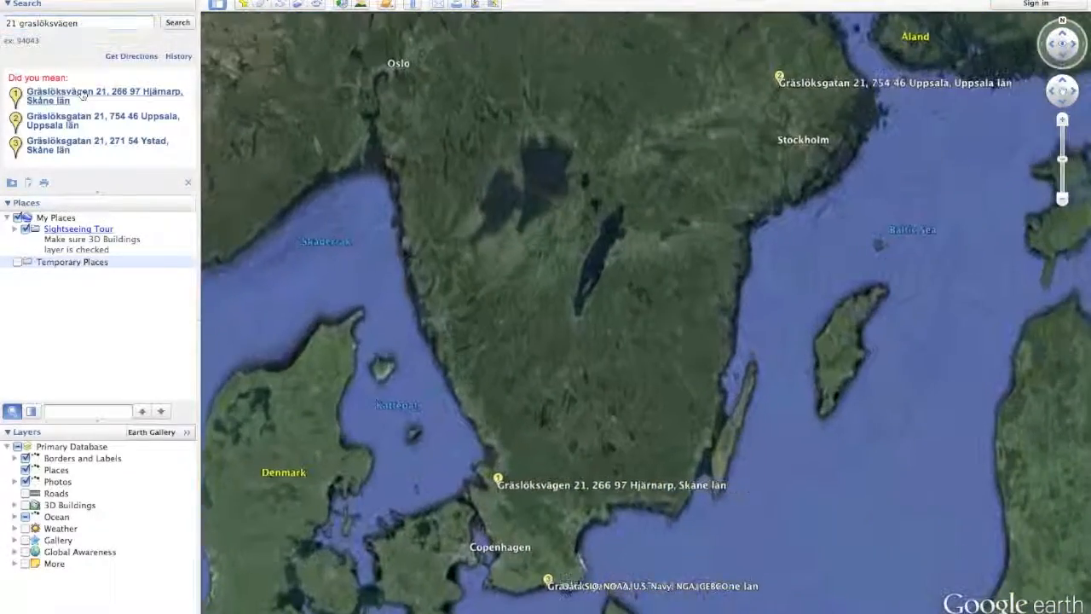
pyautogui.click(82, 95)
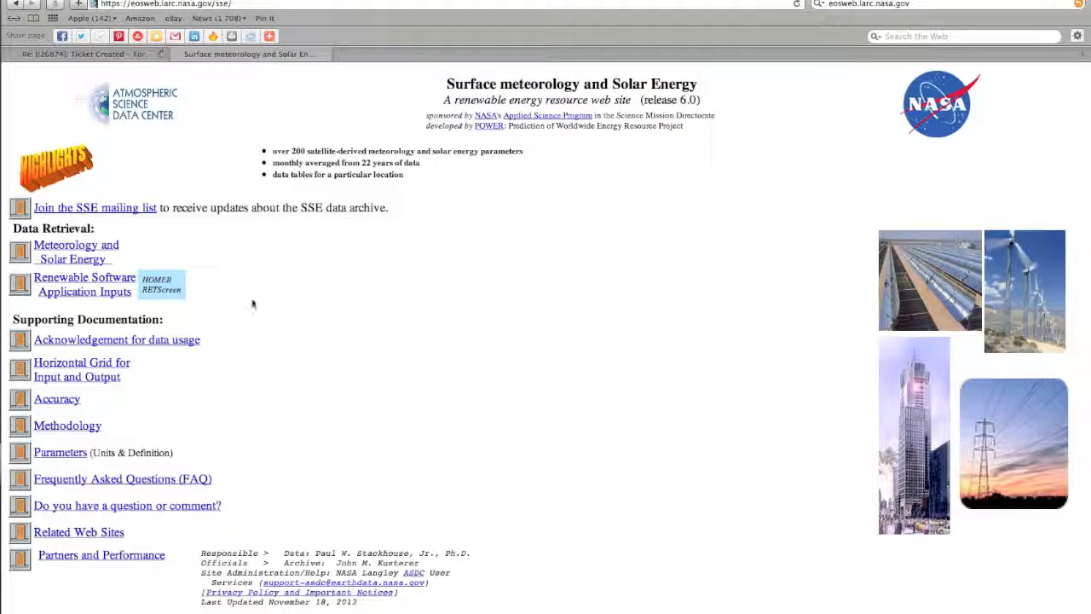
# Step: Open NASA SSE data tables for a location and submit the site coordinates, latitude 56.19 and longitude 12.58
pyautogui.click(68, 254)
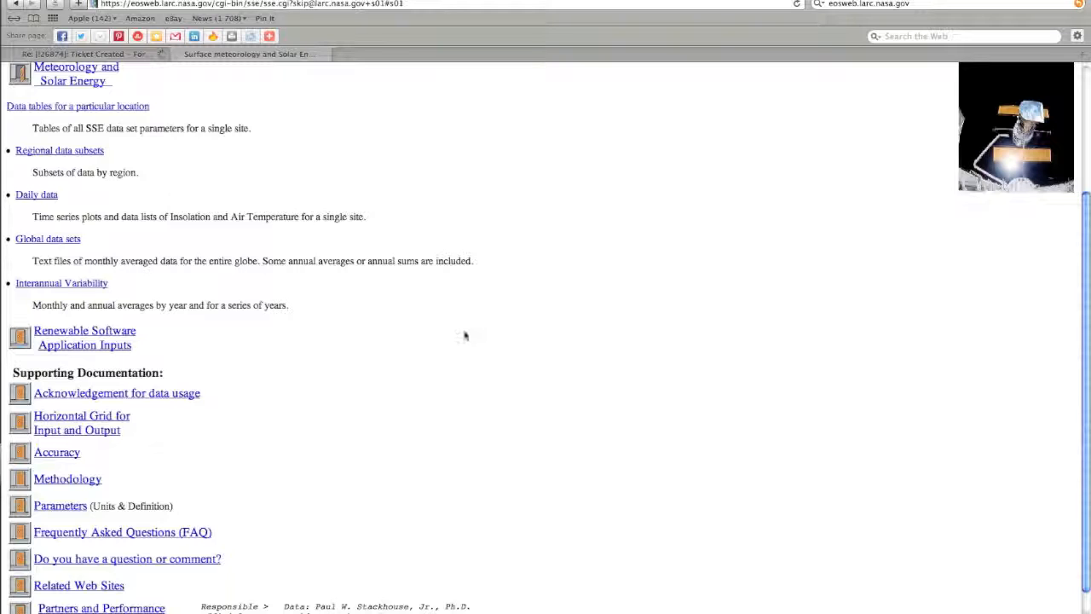
pyautogui.click(88, 107)
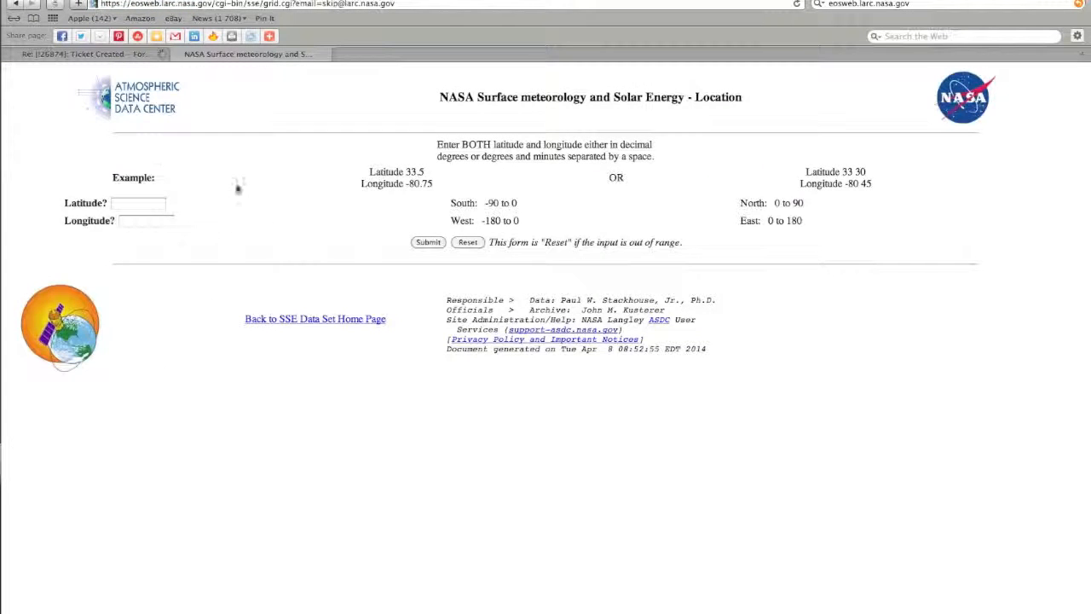
pyautogui.click(144, 205)
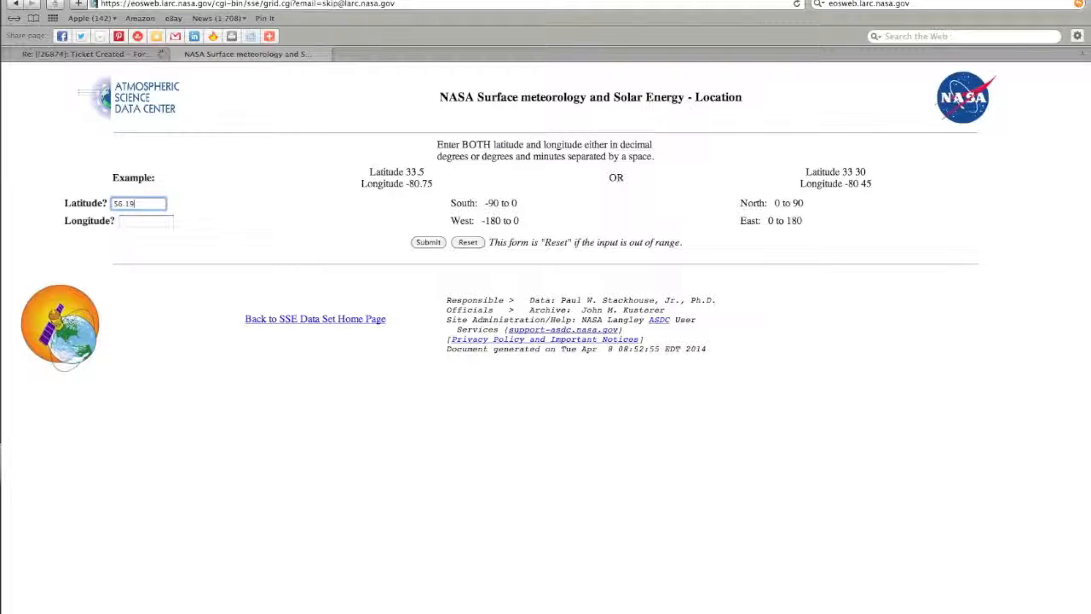
pyautogui.click(142, 220)
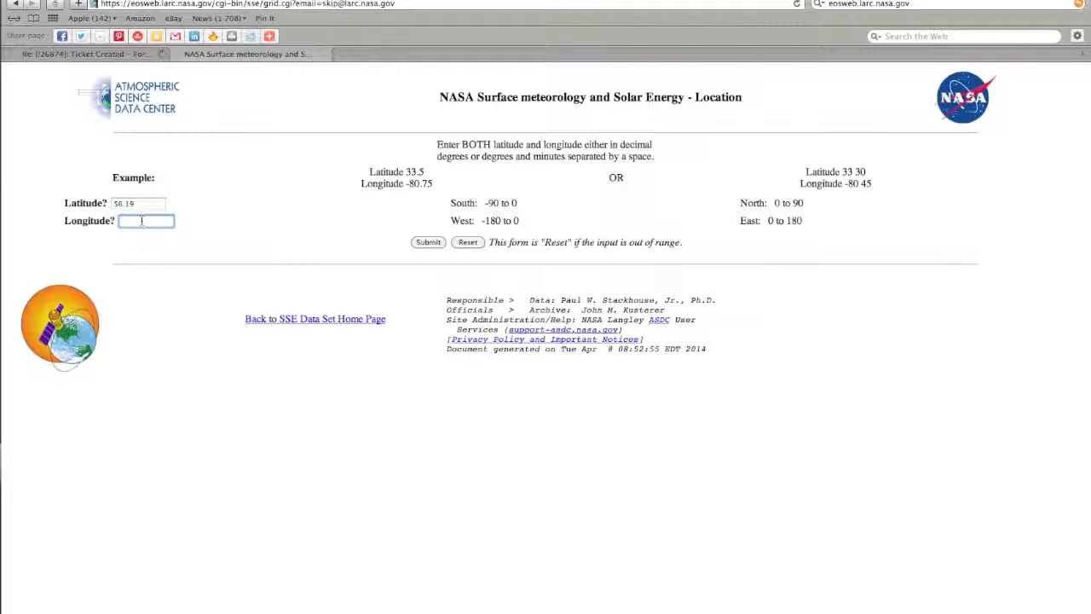
pyautogui.write('11.5')
pyautogui.click(426, 243)
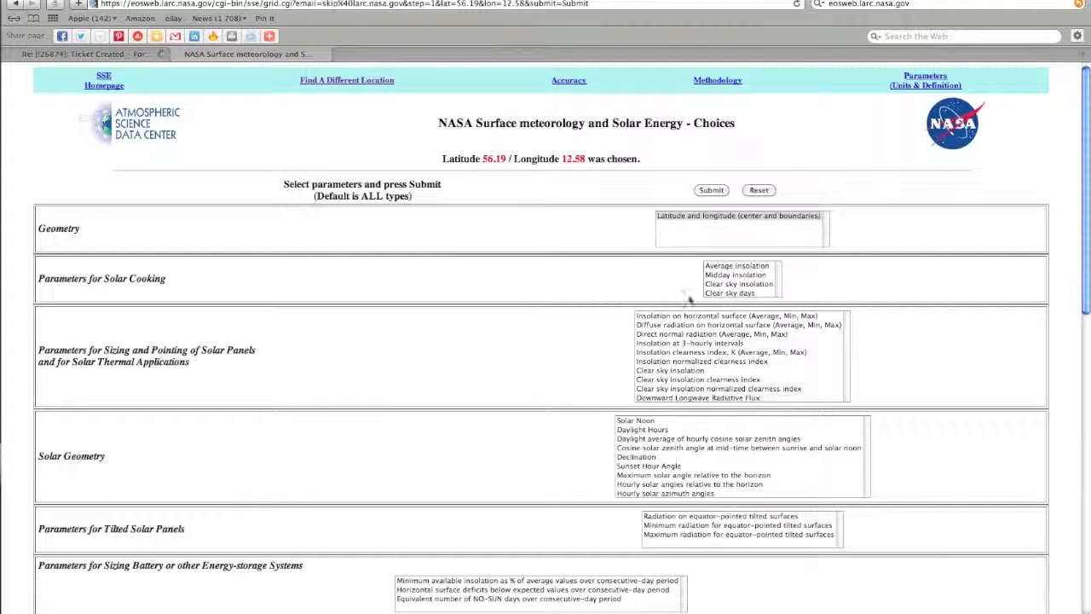
# Step: Request Average insolation data and view the tables showing a 2.92 kWh/m²/day annual average
pyautogui.click(747, 269)
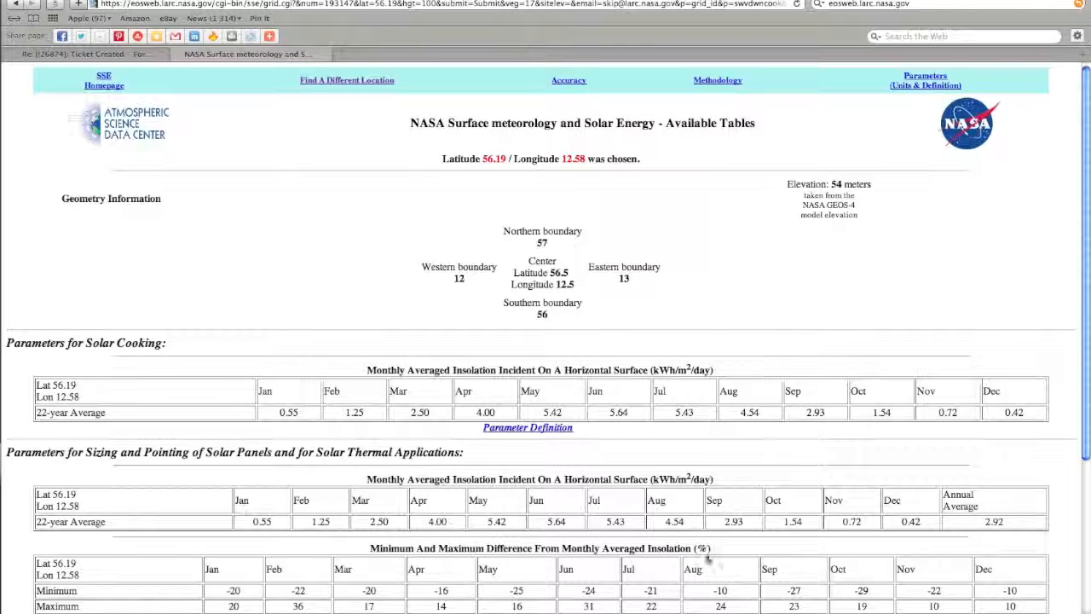
pyautogui.moveTo(1088, 337); pyautogui.dragTo(1088, 305)
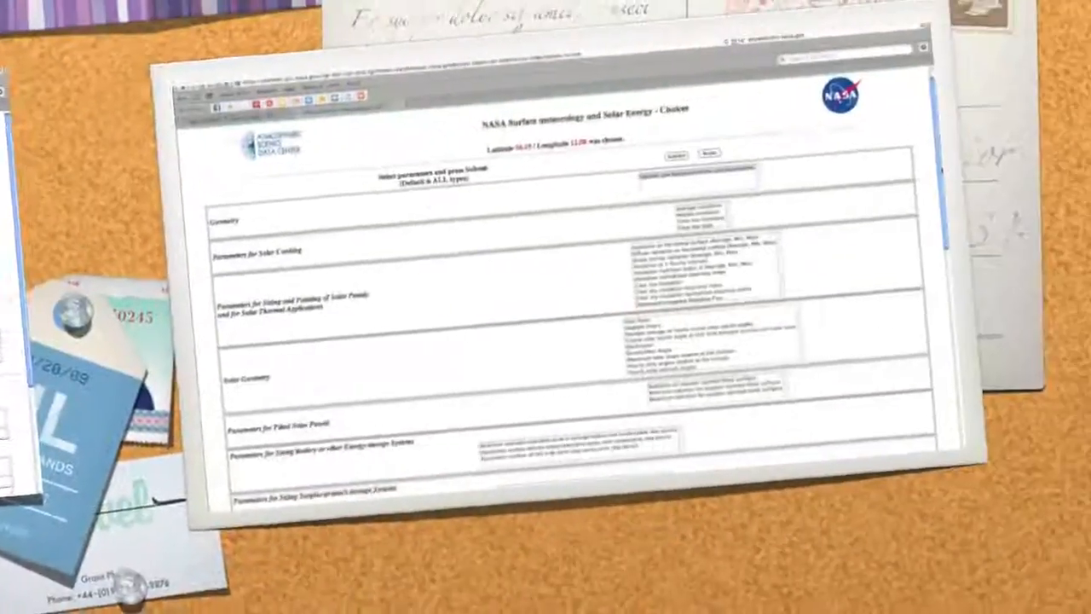
# Step: Select Wind Speed at 50 m (Average, Min, Max) and submit the data request
pyautogui.scroll(-5, 545, 341)
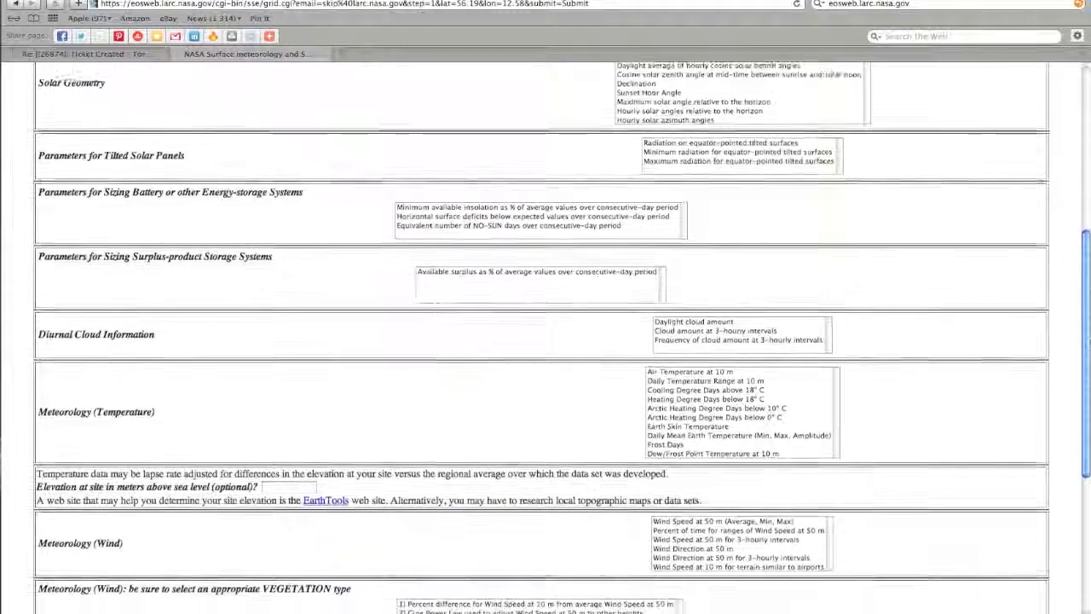
pyautogui.scroll(-1, 546, 341)
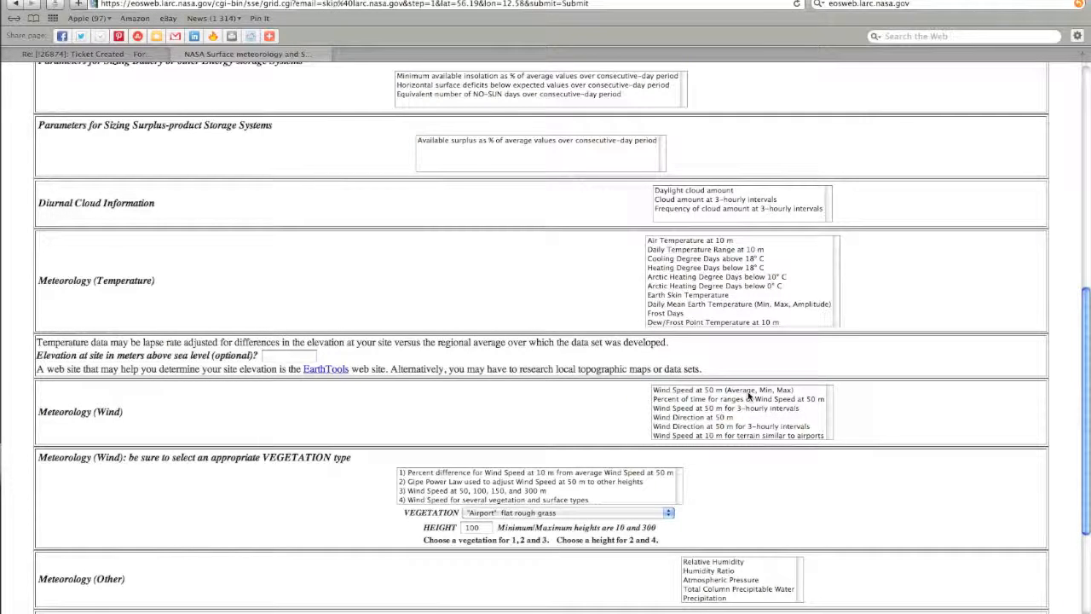
pyautogui.click(747, 391)
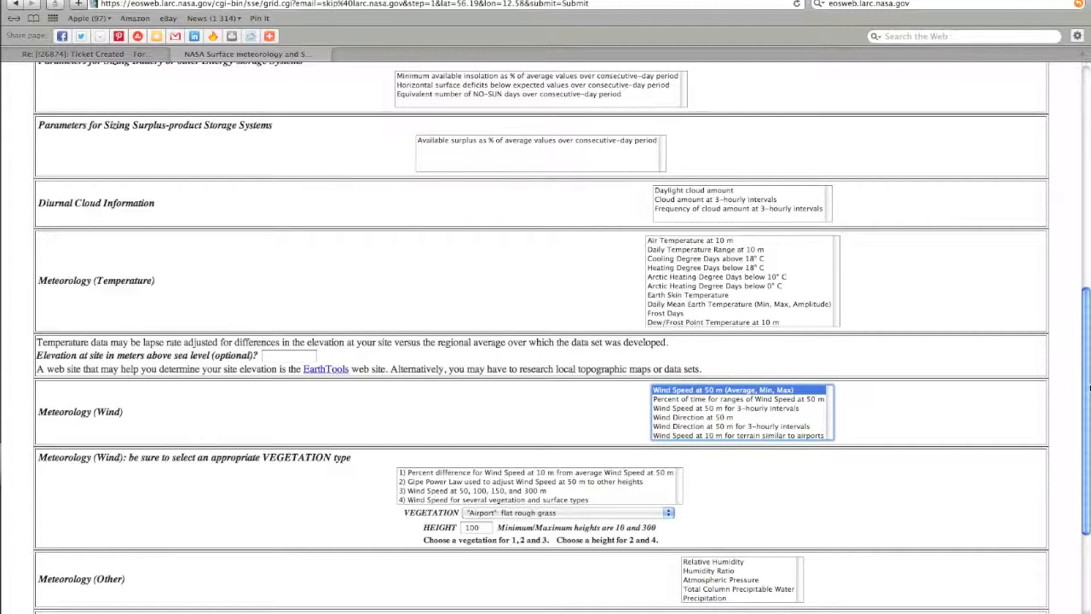
pyautogui.moveTo(1085, 387); pyautogui.dragTo(1083, 451)
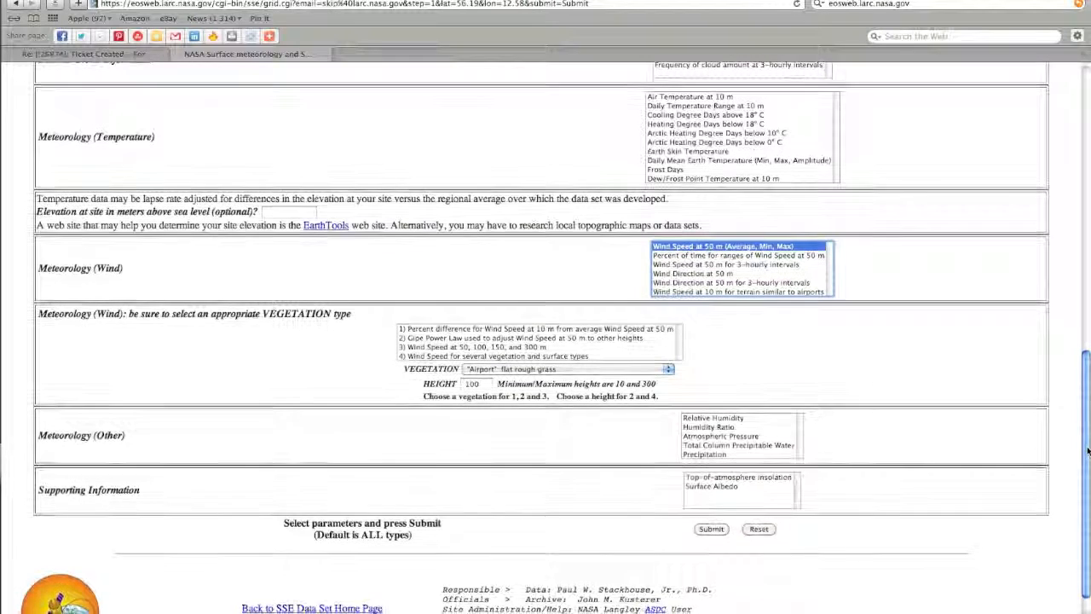
pyautogui.click(714, 532)
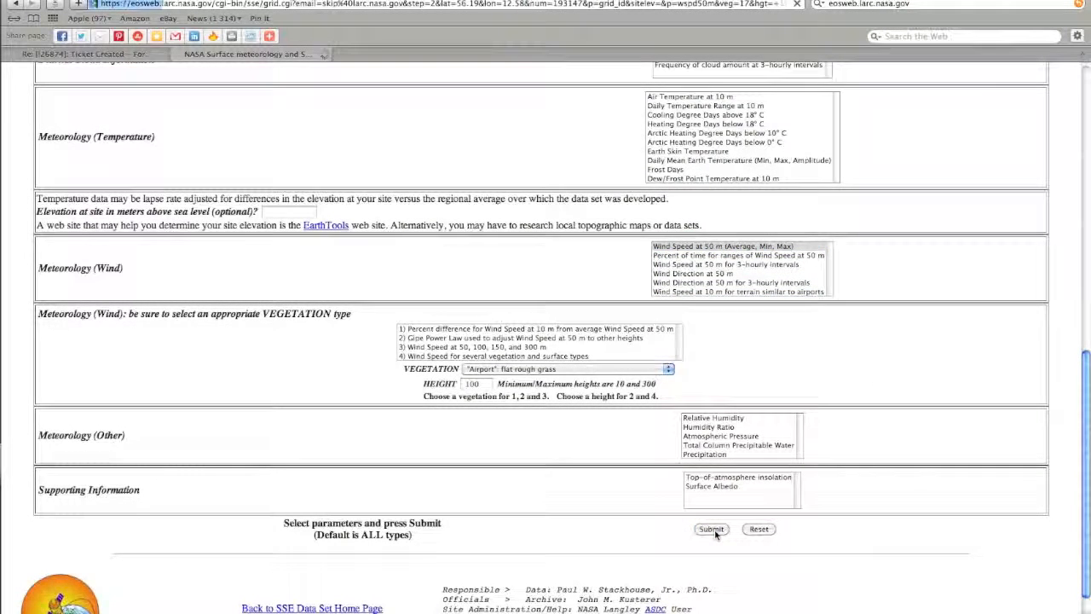
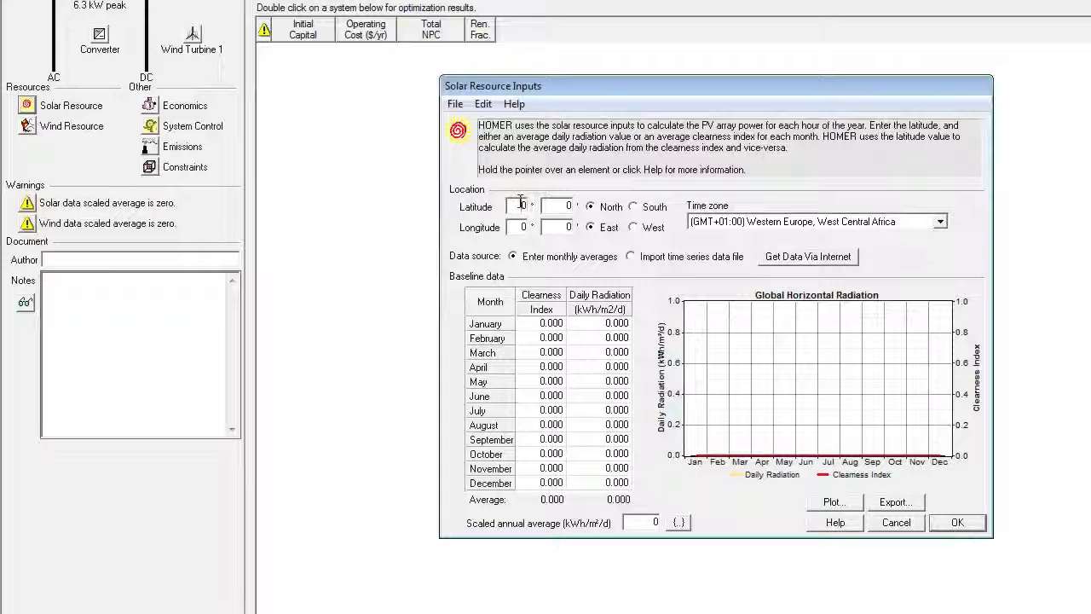
# Step: Enter latitude 56°19′ North and longitude 12°58′ East as the solar resource location
pyautogui.write('56')
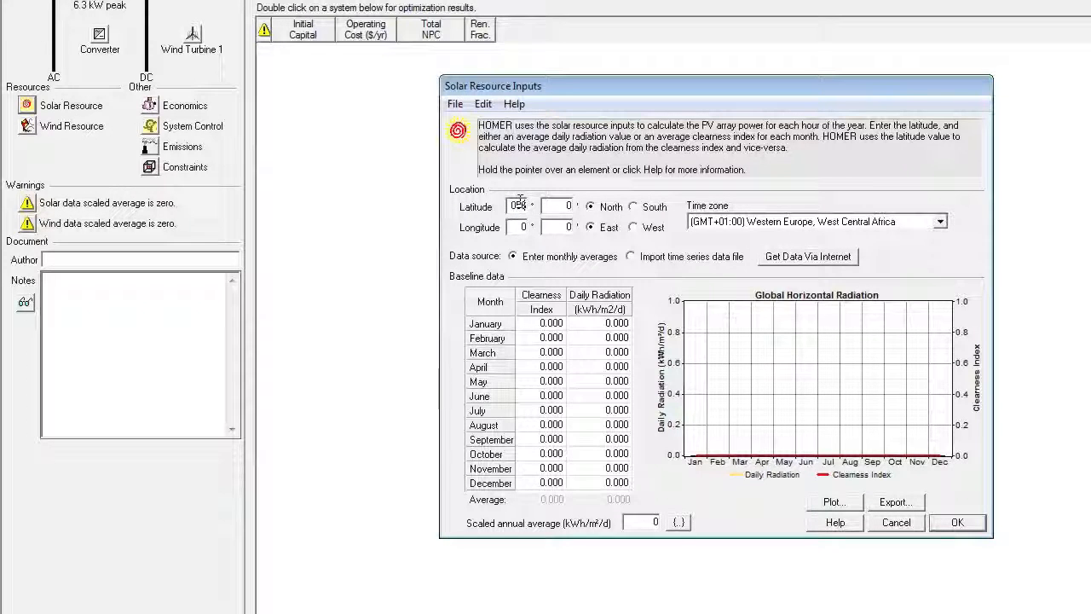
pyautogui.click(567, 206)
pyautogui.write('19')
pyautogui.click(524, 226)
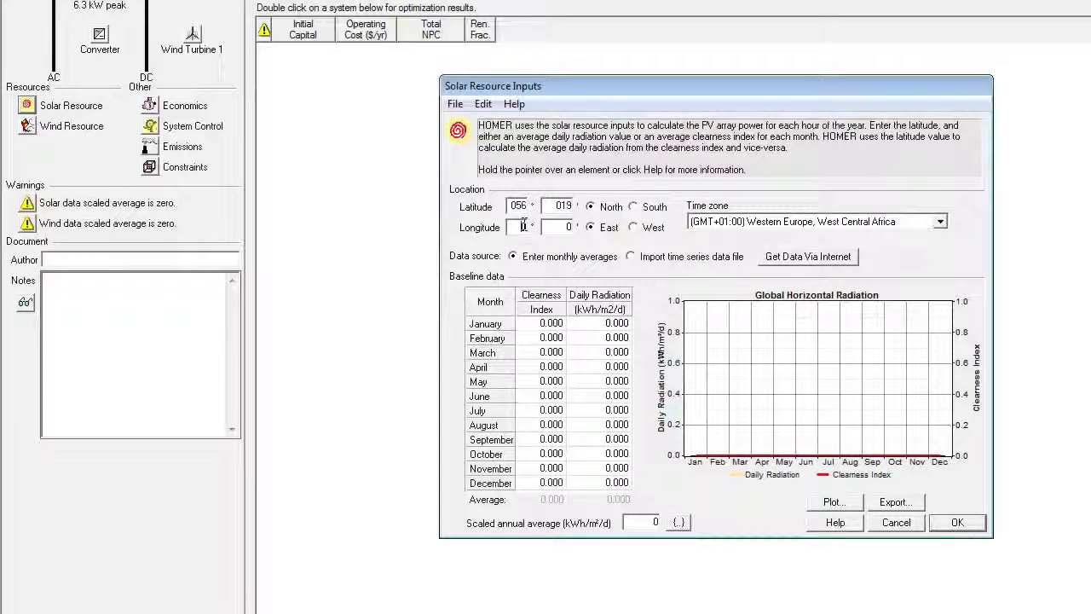
pyautogui.write('12')
pyautogui.click(568, 226)
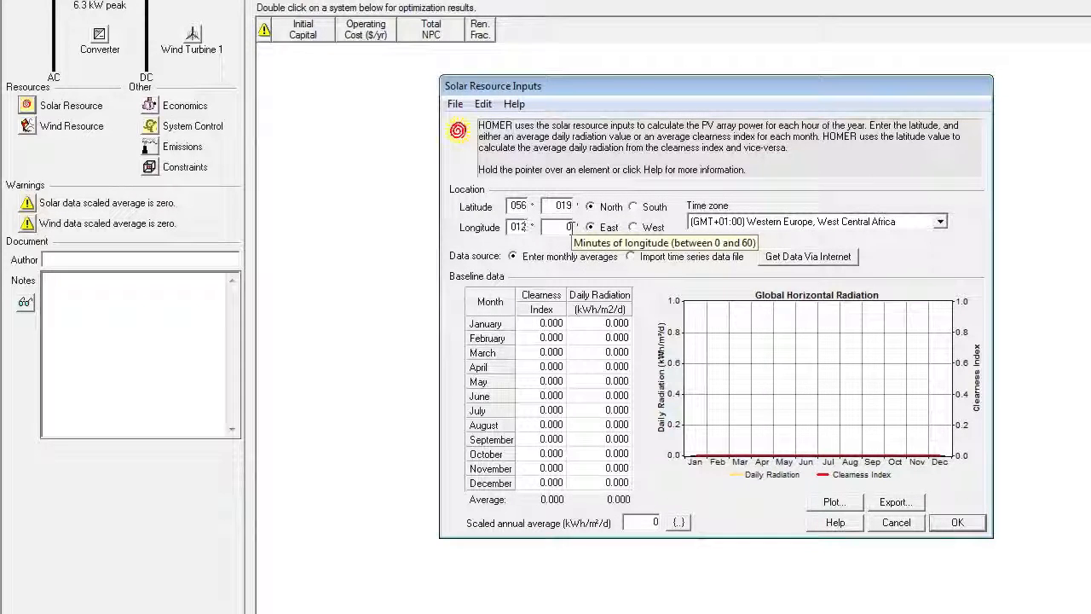
pyautogui.write('58')
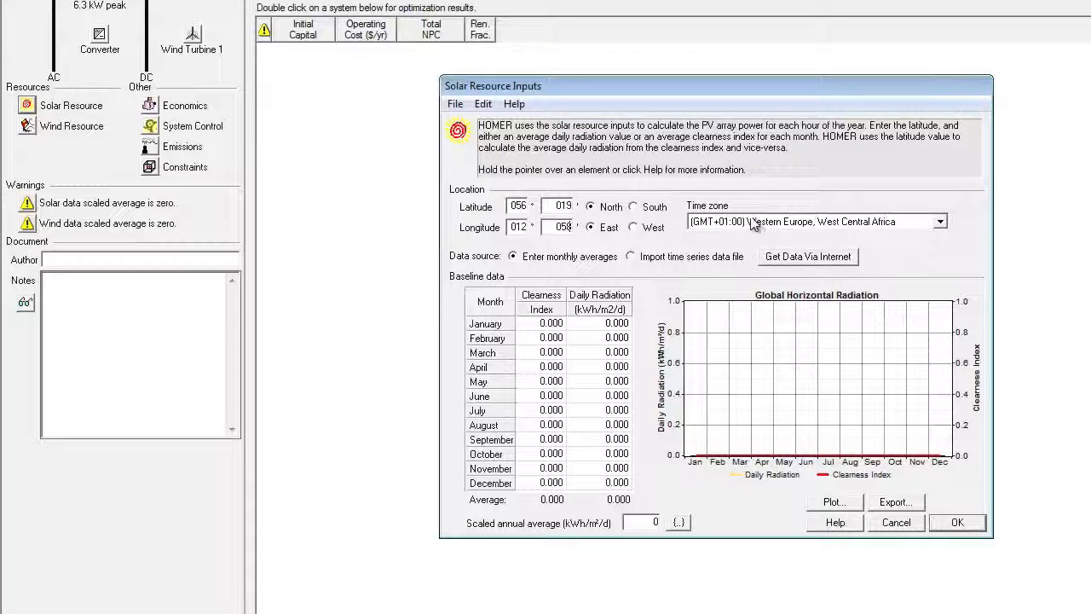
pyautogui.click(614, 325)
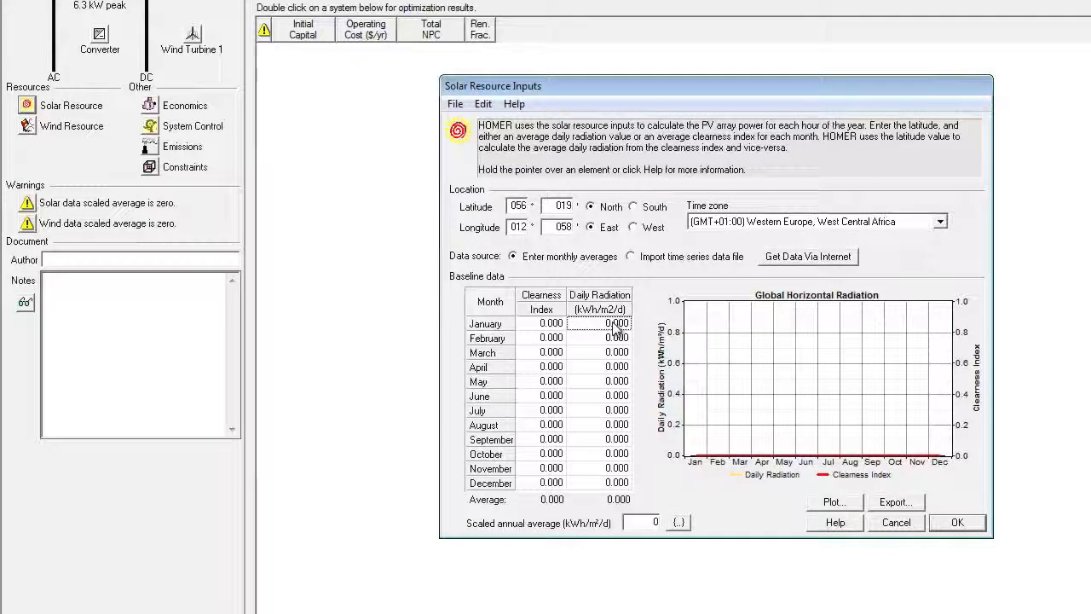
# Step: Enter daily radiation for all twelve months, from 1 in January to .85 in December, and confirm
pyautogui.write('1')
pyautogui.press('Return')
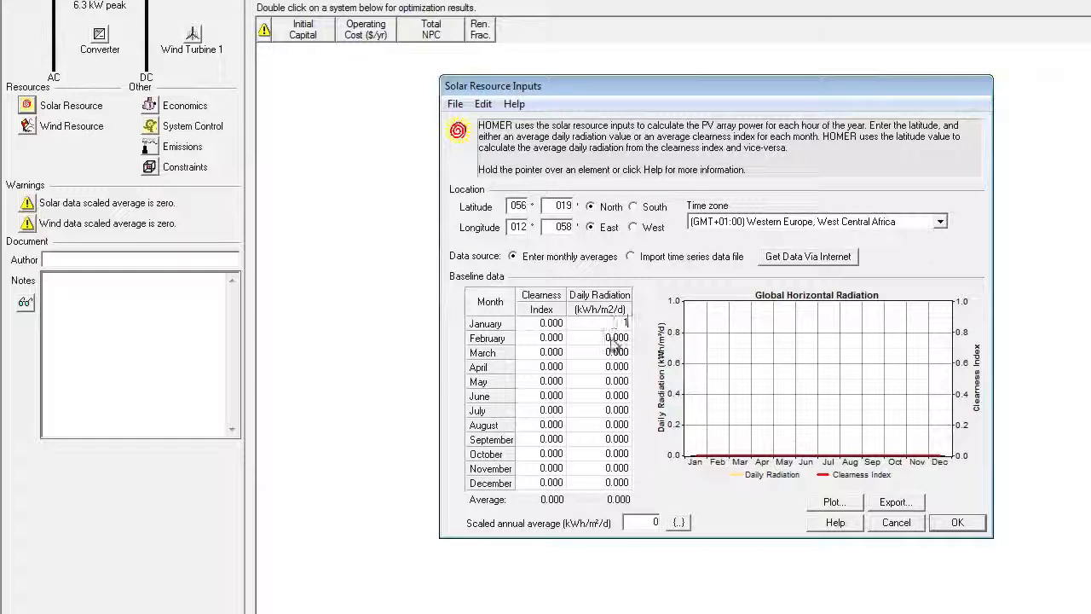
pyautogui.write('1.85')
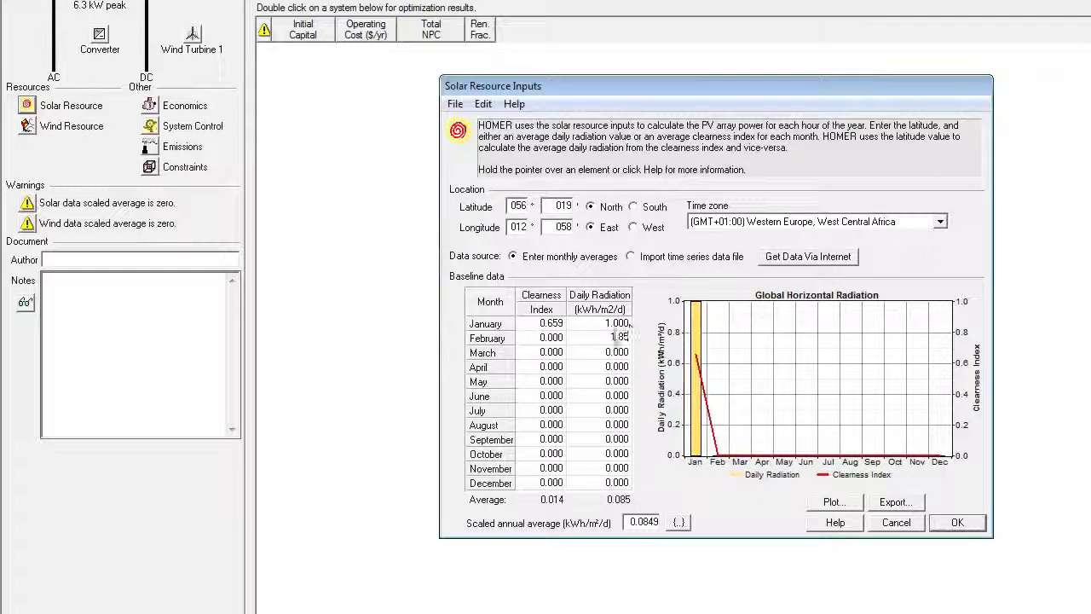
pyautogui.click(612, 361)
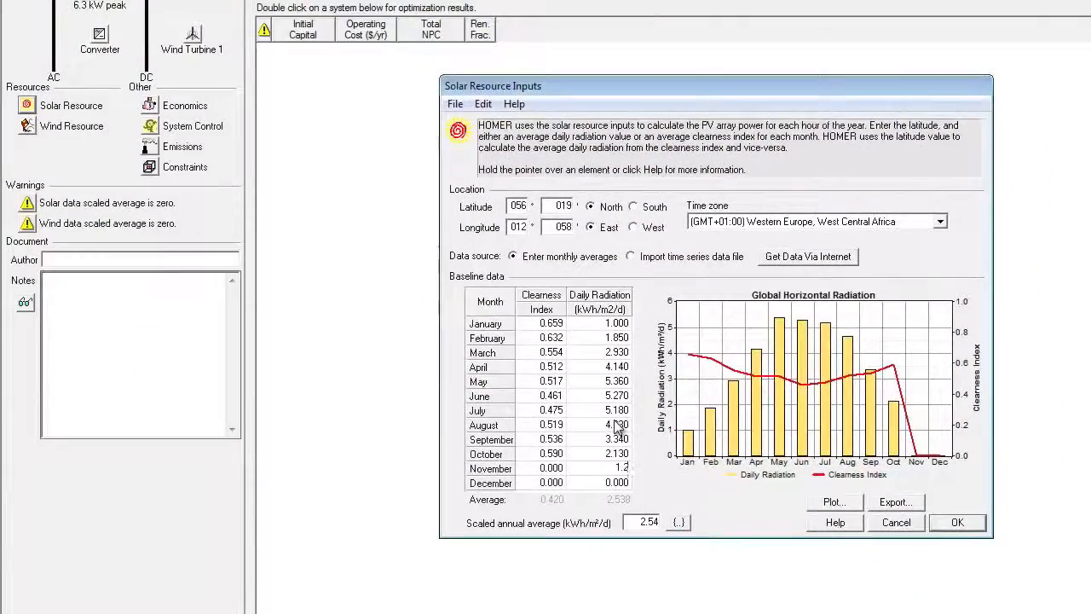
pyautogui.write('5')
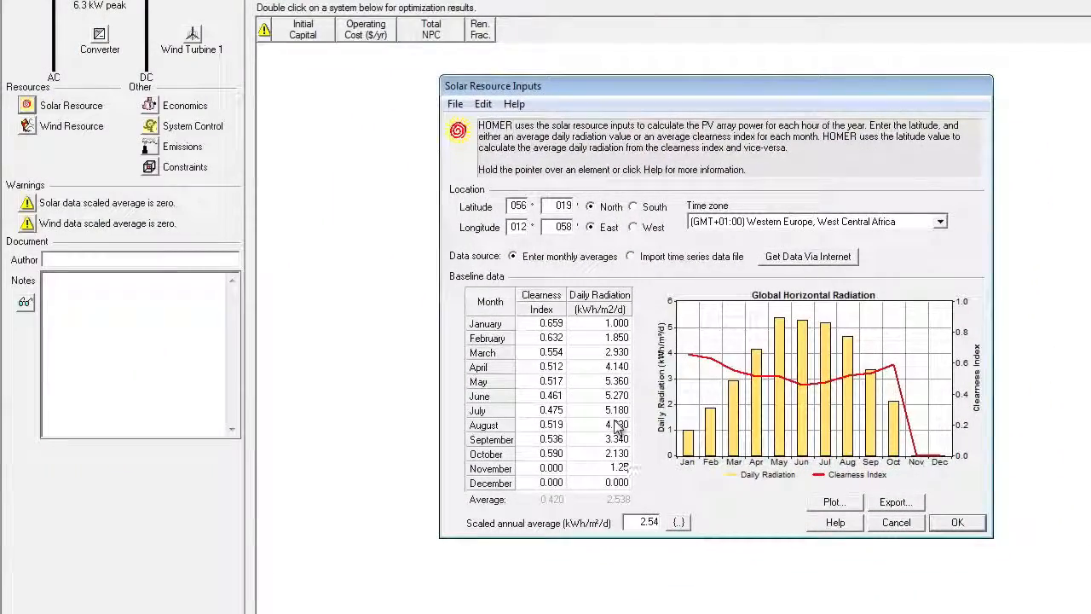
pyautogui.press('Return')
pyautogui.write('.85')
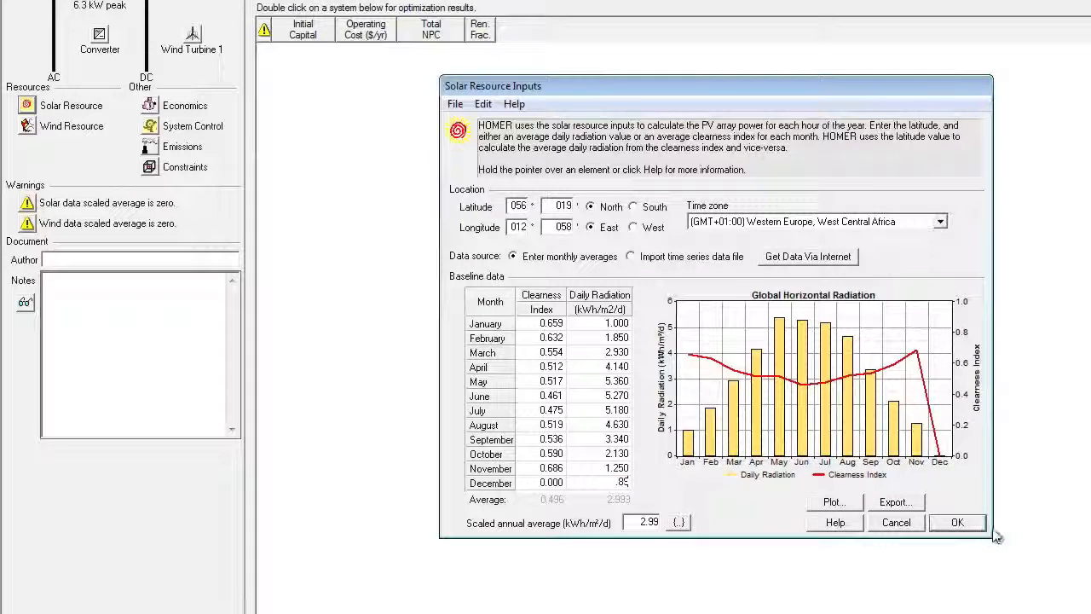
pyautogui.click(961, 523)
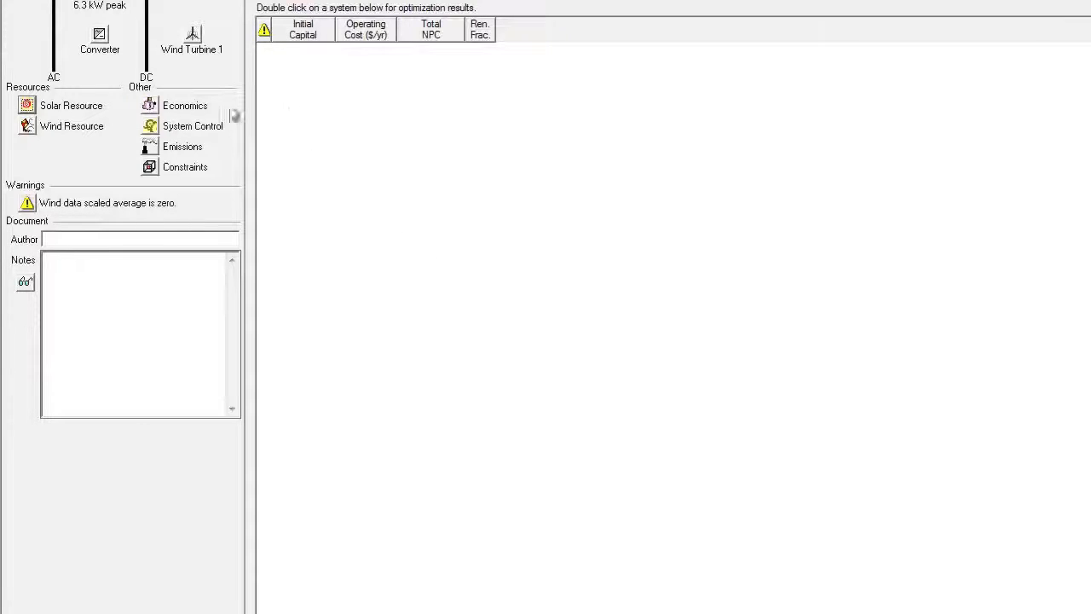
# Step: Open the Wind Resource Inputs dialog
pyautogui.click(26, 126)
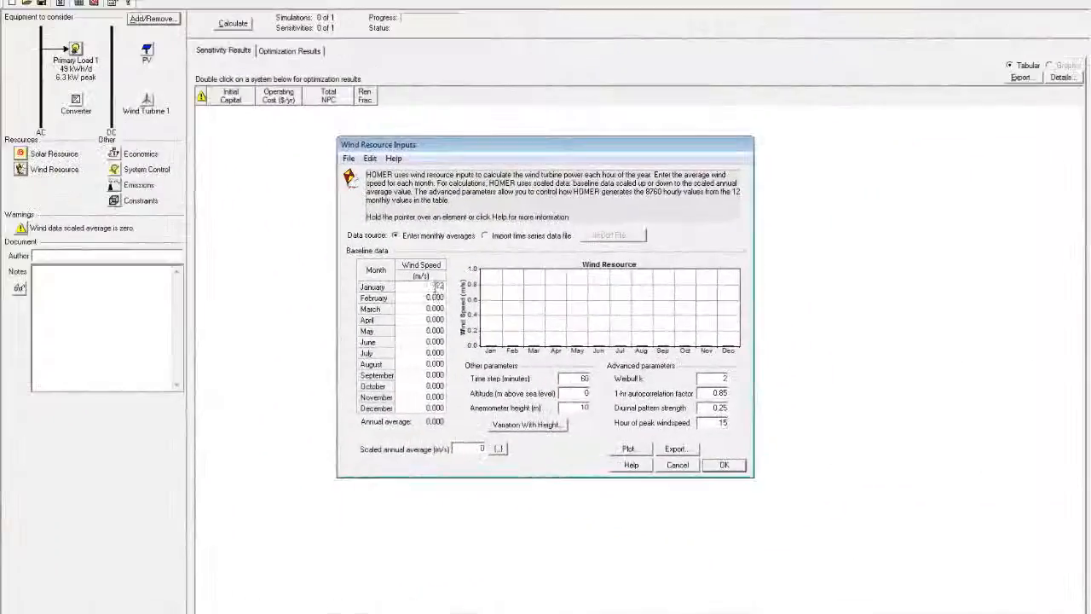
# Step: Enter the early monthly wind speeds: 4.59, 4.67, 4.25, 4.03, 3.92 and 3.97 m/s
pyautogui.click(434, 298)
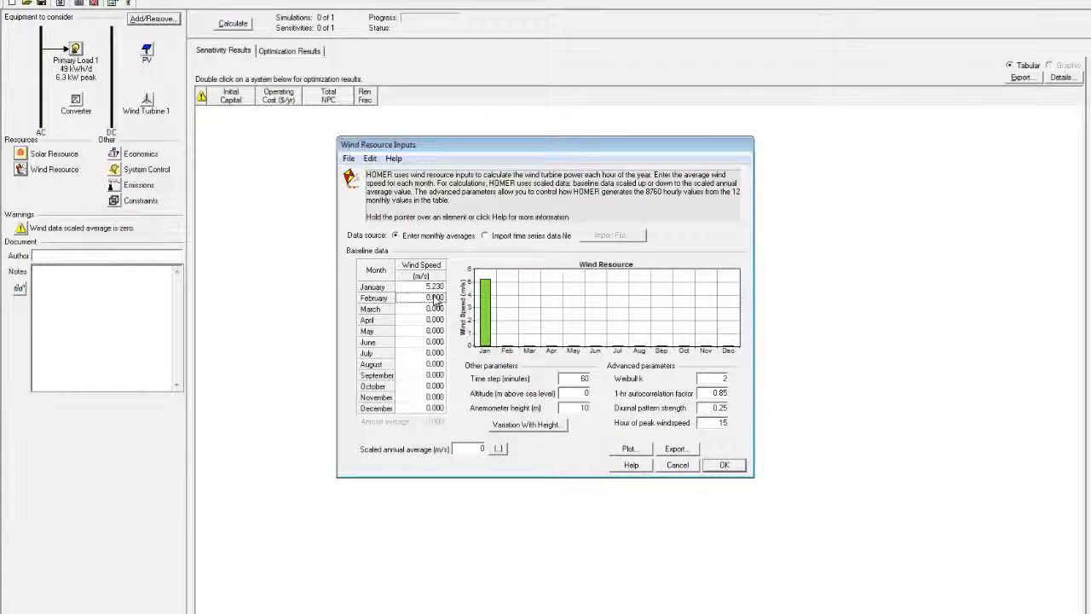
pyautogui.write('4.59')
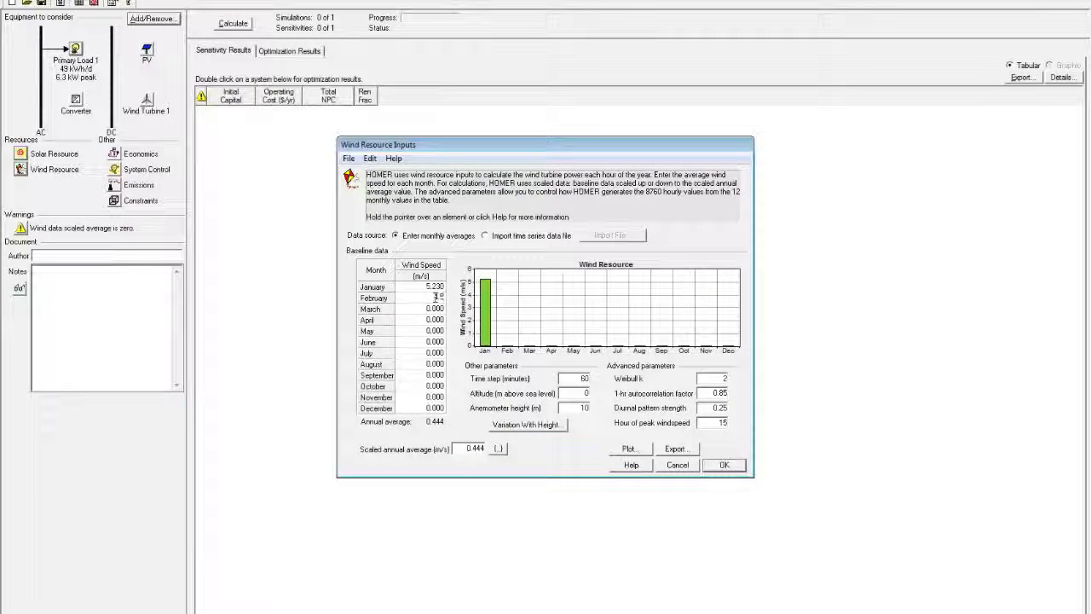
pyautogui.press('Return')
pyautogui.write('4.67')
pyautogui.press('Return')
pyautogui.write('4.25')
pyautogui.press('Return')
pyautogui.write('4.03')
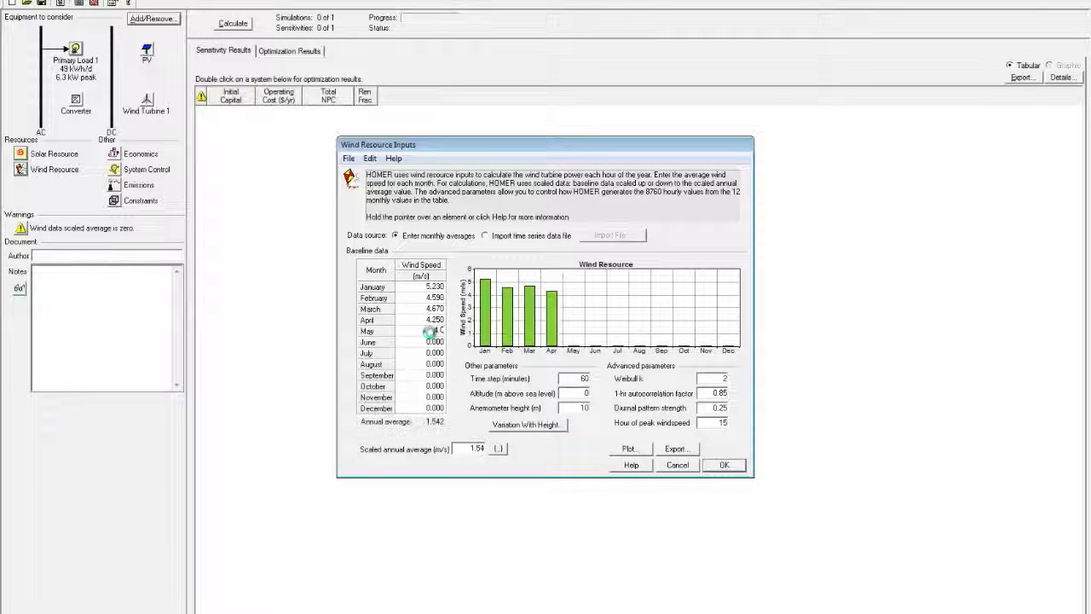
pyautogui.press('Return')
pyautogui.write('3.92')
pyautogui.press('Return')
pyautogui.write('3.97')
pyautogui.press('Return')
# Step: Enter the remaining monthly wind speeds: 3.94, 4.46, 4.75, 4.54 and 4.75 m/s
pyautogui.write('3.94')
pyautogui.press('Return')
pyautogui.write('4.46')
pyautogui.press('Return')
pyautogui.write('4.75')
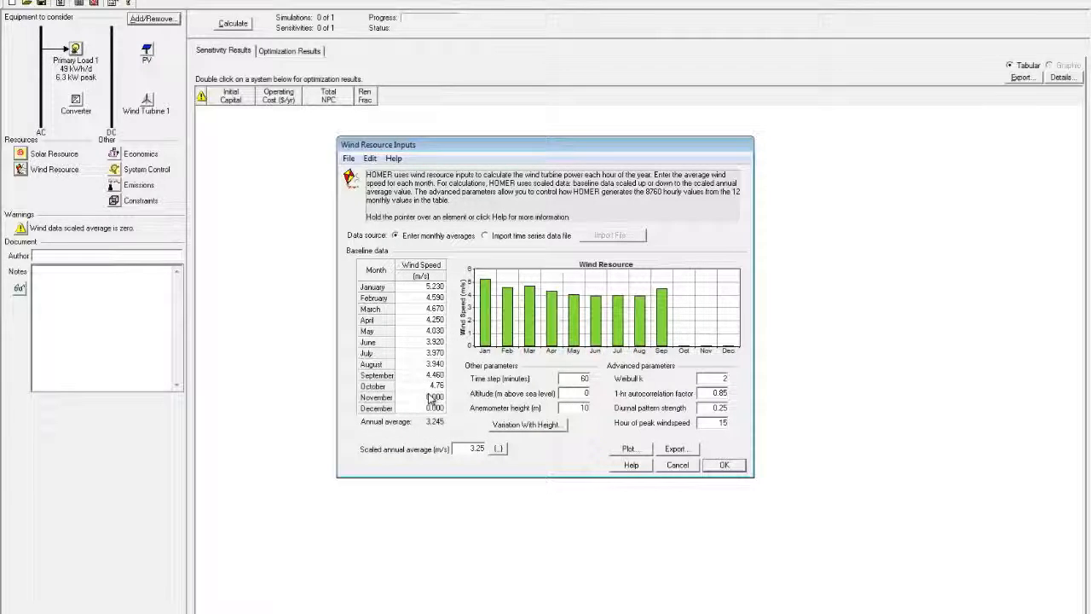
pyautogui.press('Return')
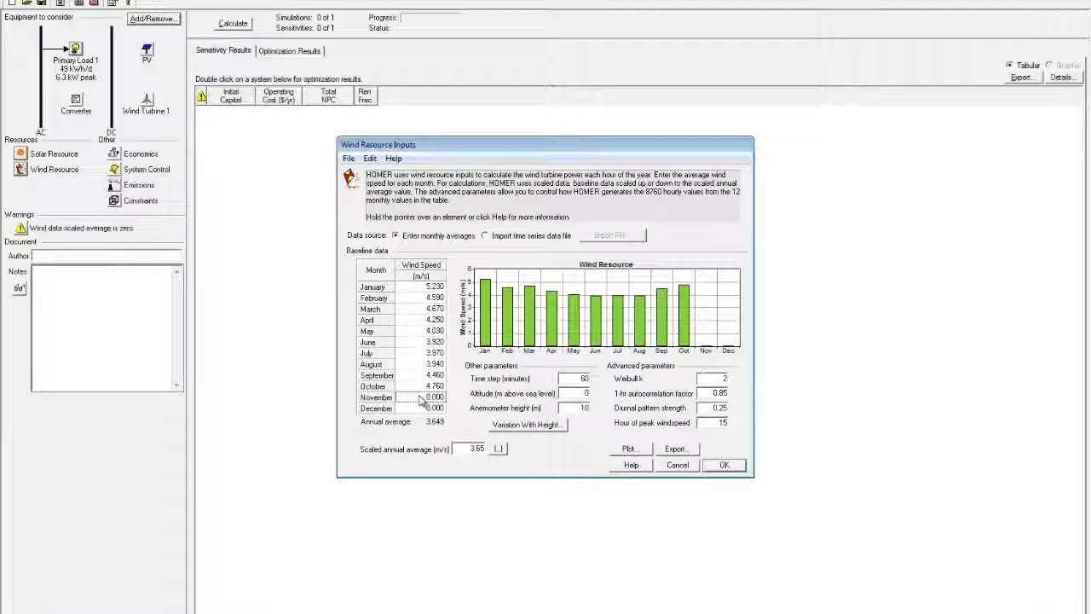
pyautogui.write('4.54')
pyautogui.press('Return')
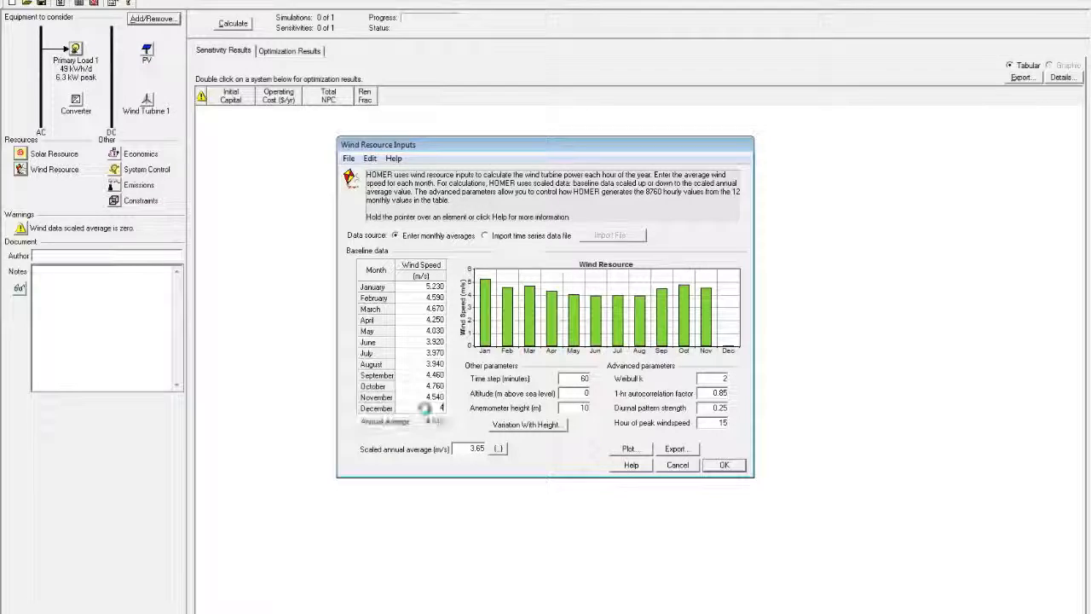
pyautogui.write('4.75')
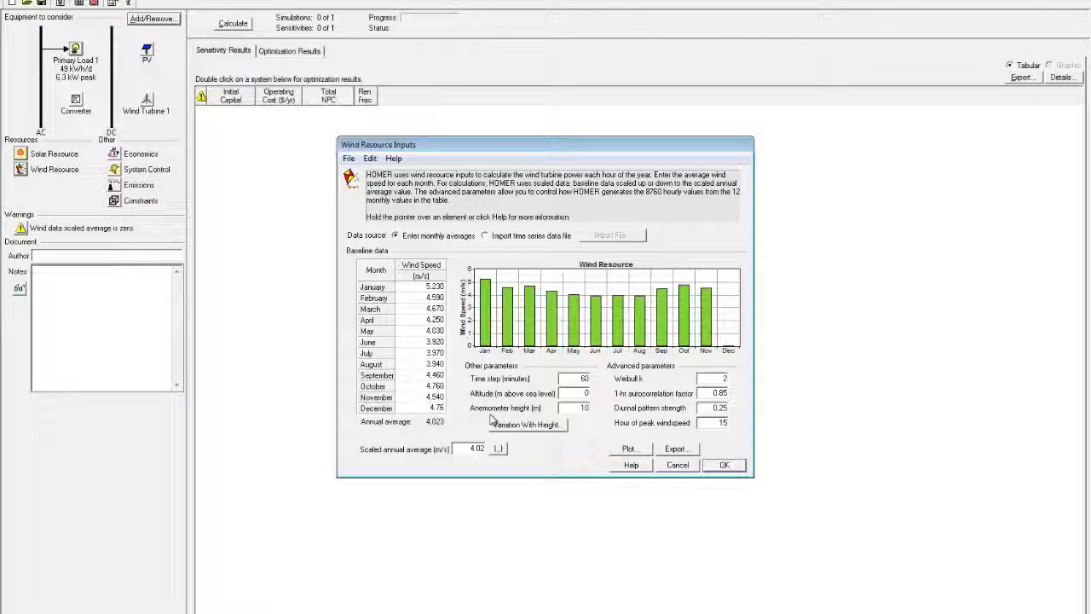
# Step: Set the wind resource altitude to 94 m and confirm the wind inputs
pyautogui.click(585, 392)
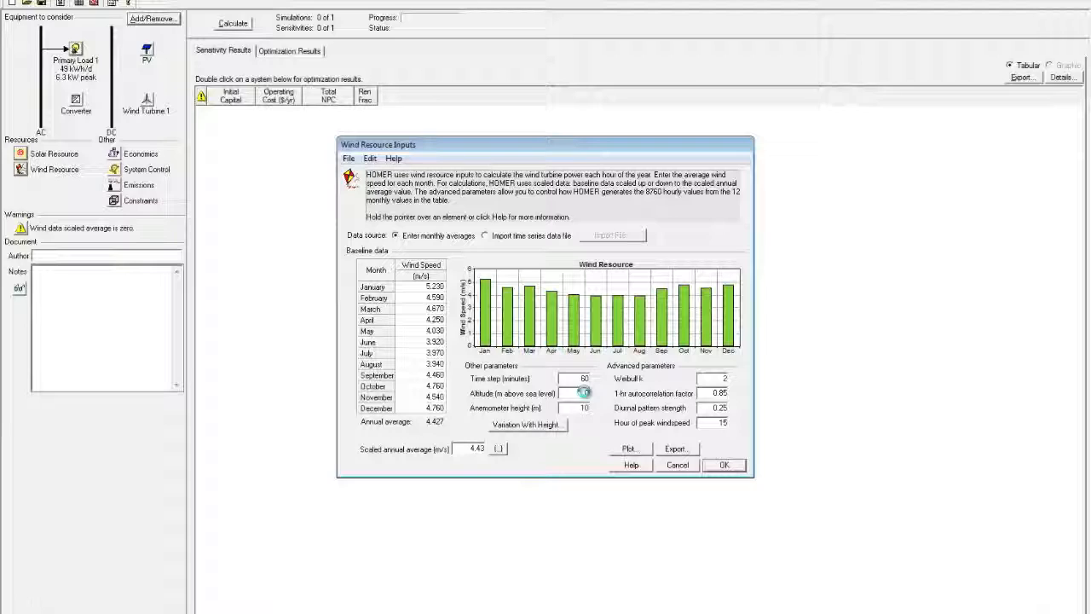
pyautogui.write('694')
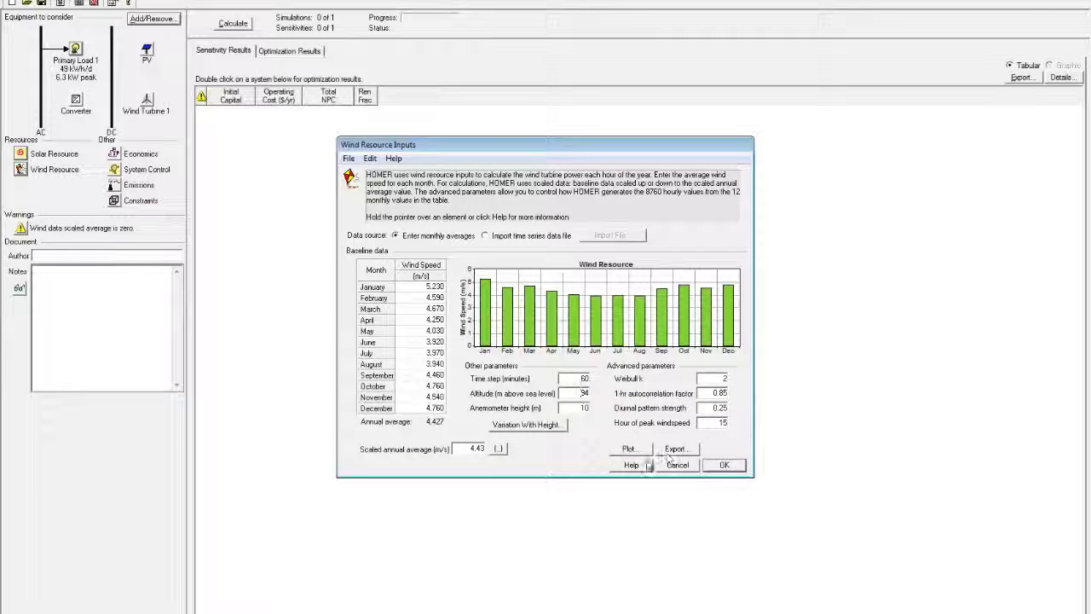
pyautogui.click(723, 466)
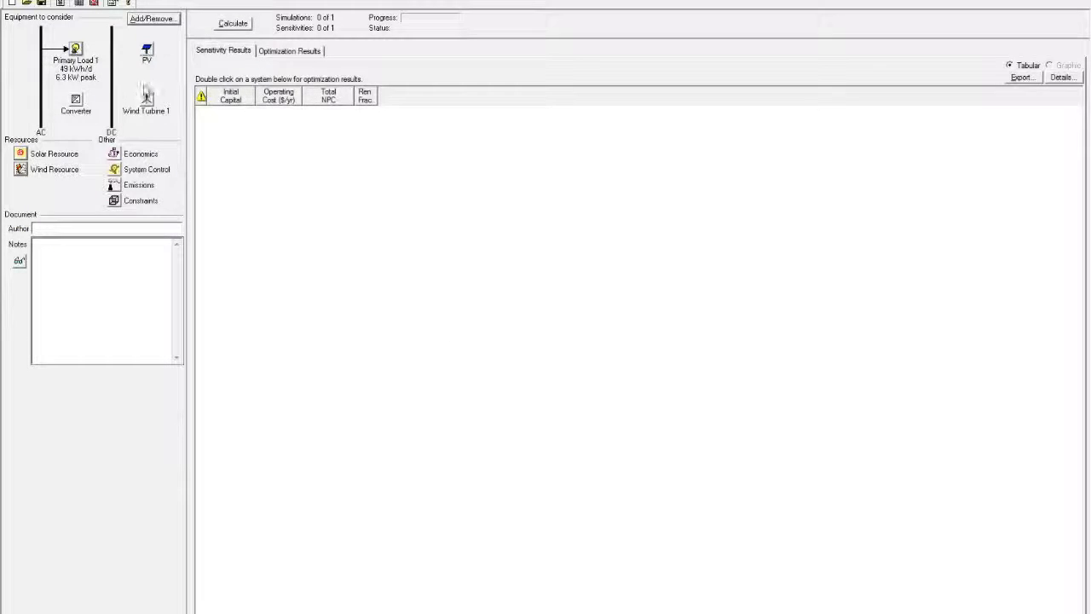
# Step: Open the PV Inputs dialog
pyautogui.click(101, 24)
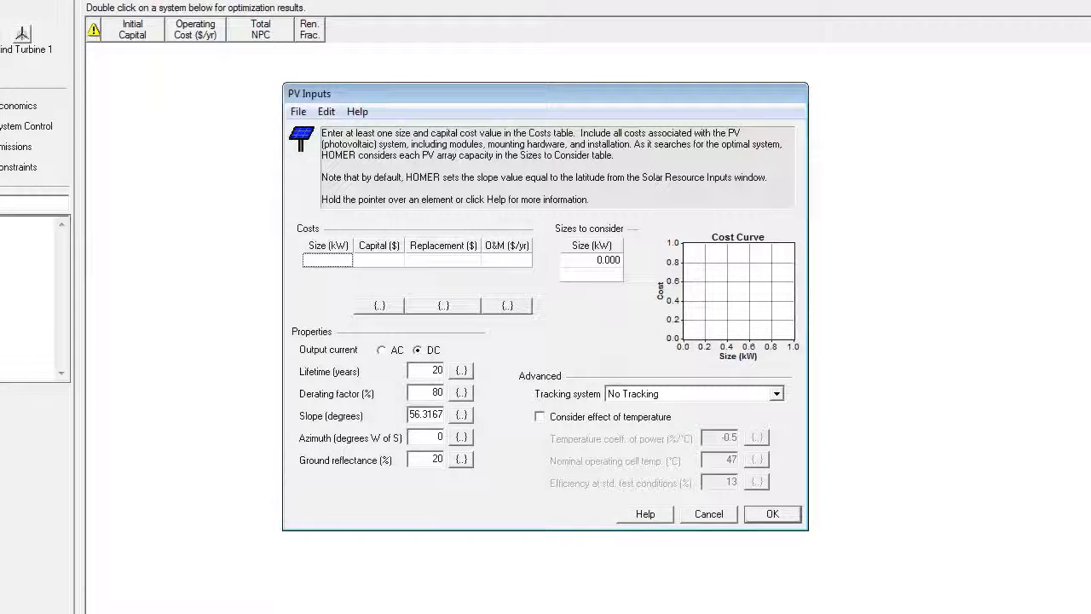
# Step: Add a 10 kW PV cost row: $15000 capital and replacement, $100/yr O&M
pyautogui.click(340, 266)
pyautogui.write('10')
pyautogui.click(381, 263)
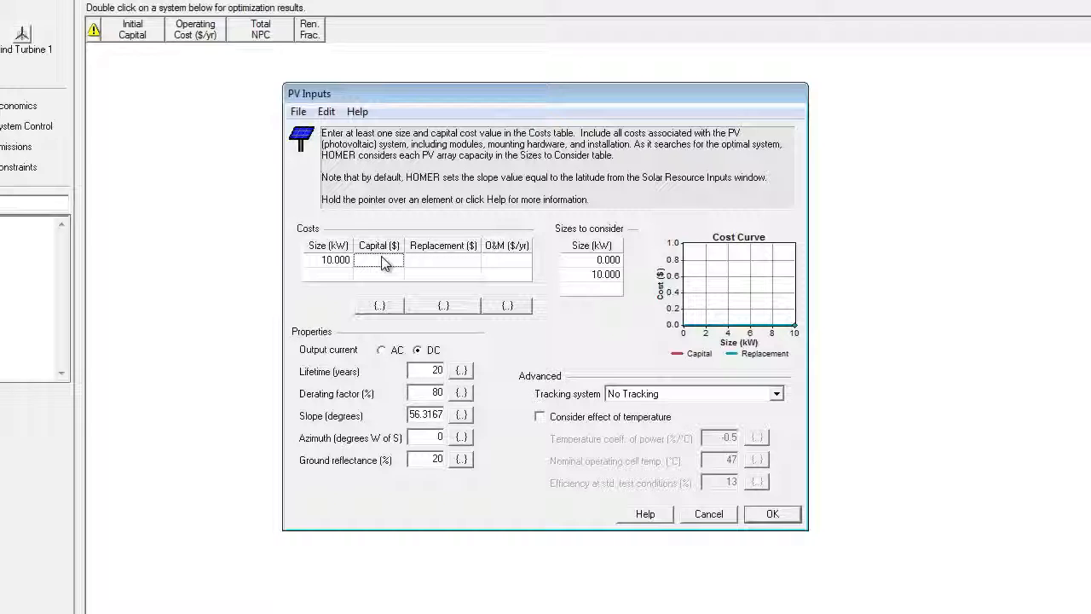
pyautogui.click(383, 264)
pyautogui.write('150000')
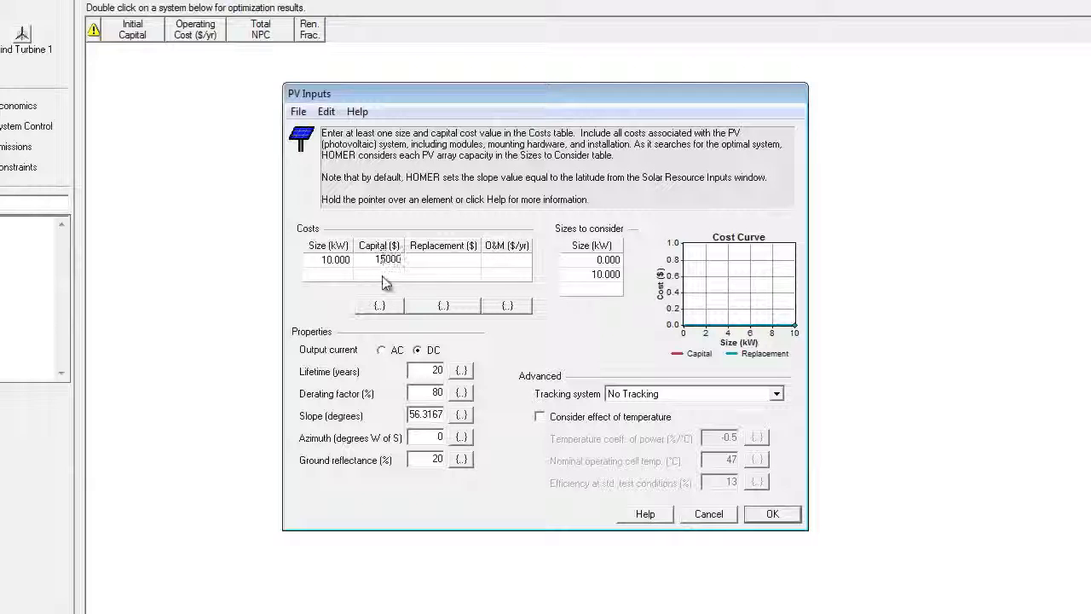
pyautogui.click(441, 266)
pyautogui.click(502, 266)
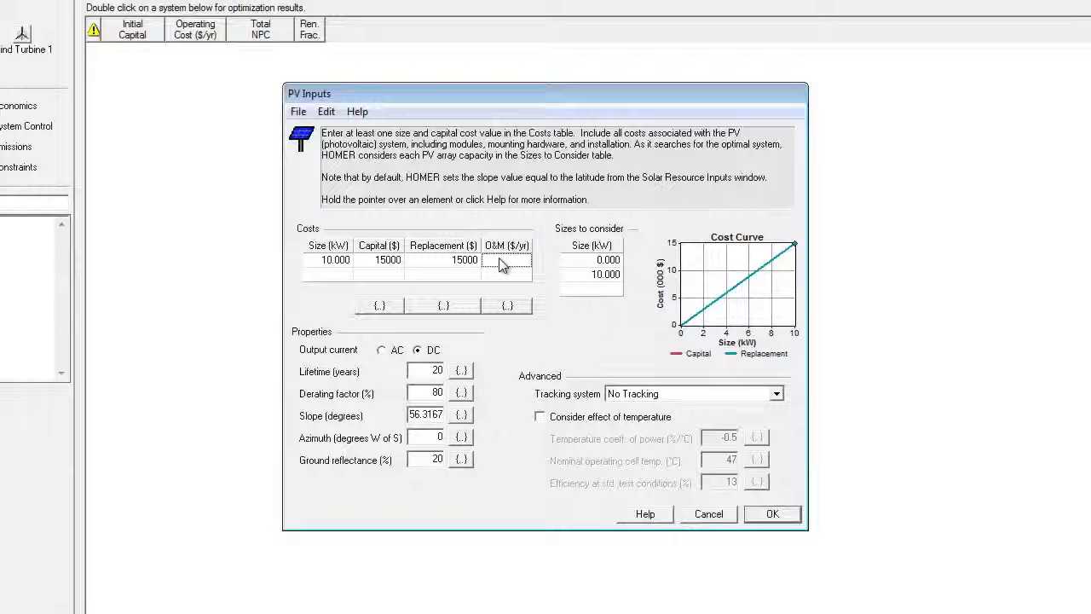
pyautogui.write('100')
pyautogui.press('Return')
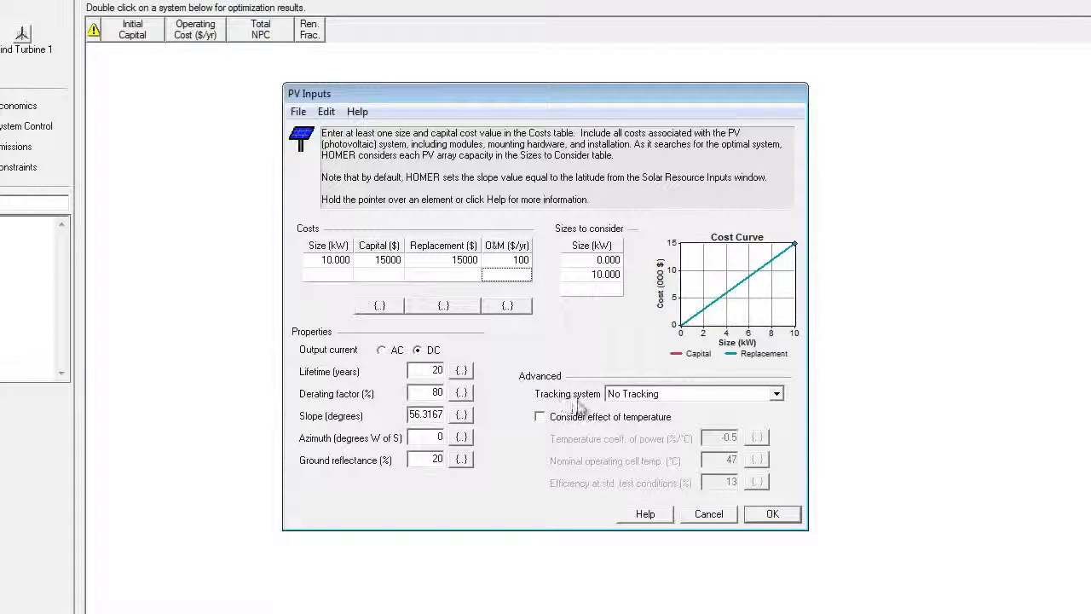
pyautogui.moveTo(597, 408)
pyautogui.click(784, 521)
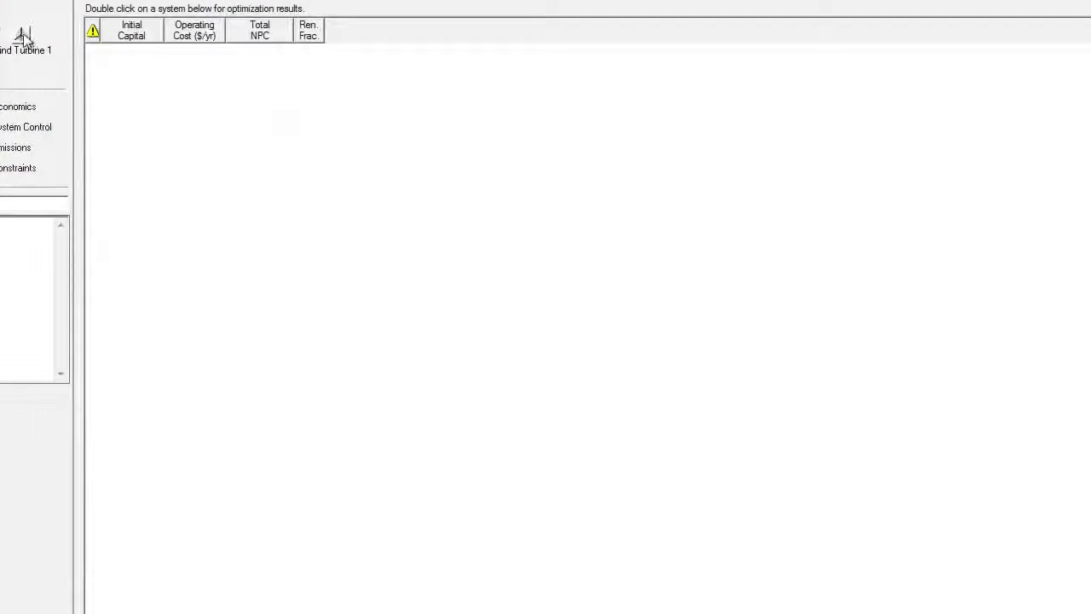
# Step: Open the wind turbine inputs and pick SW Whisper 500 as the turbine type
pyautogui.click(22, 36)
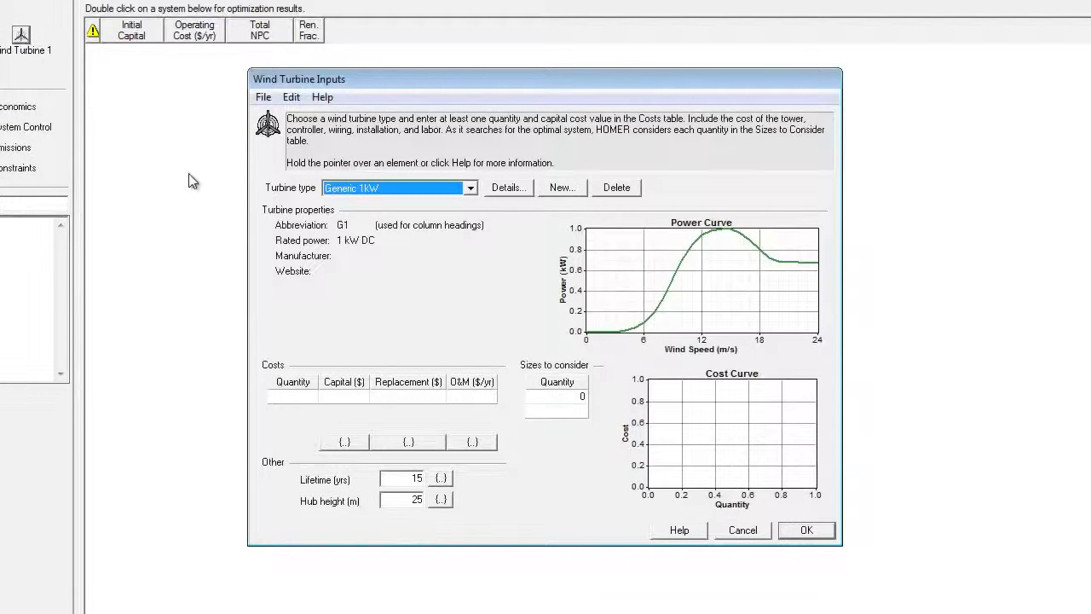
pyautogui.click(470, 189)
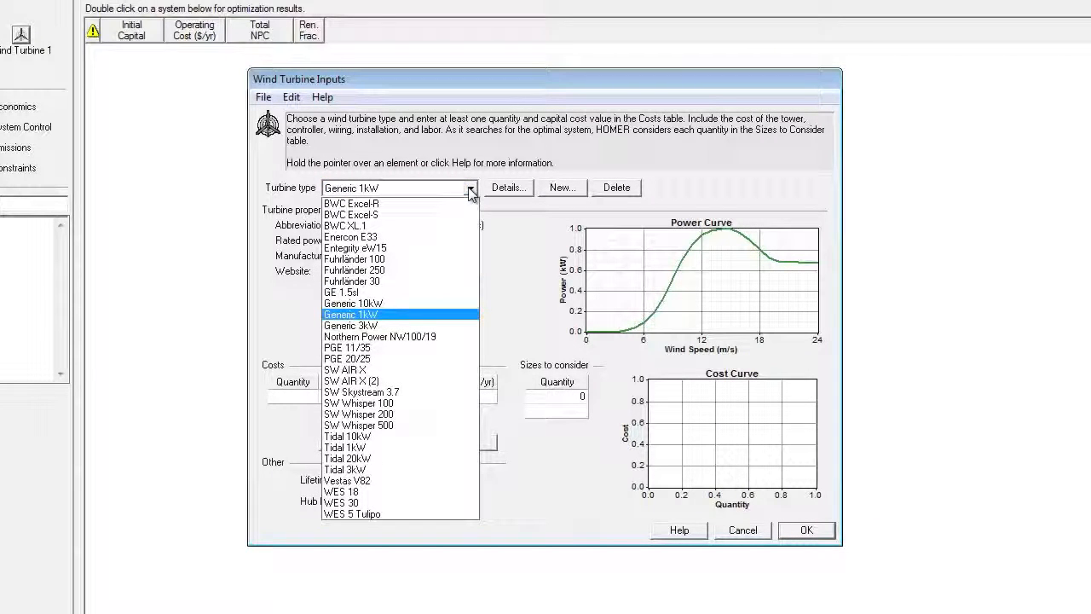
pyautogui.click(440, 424)
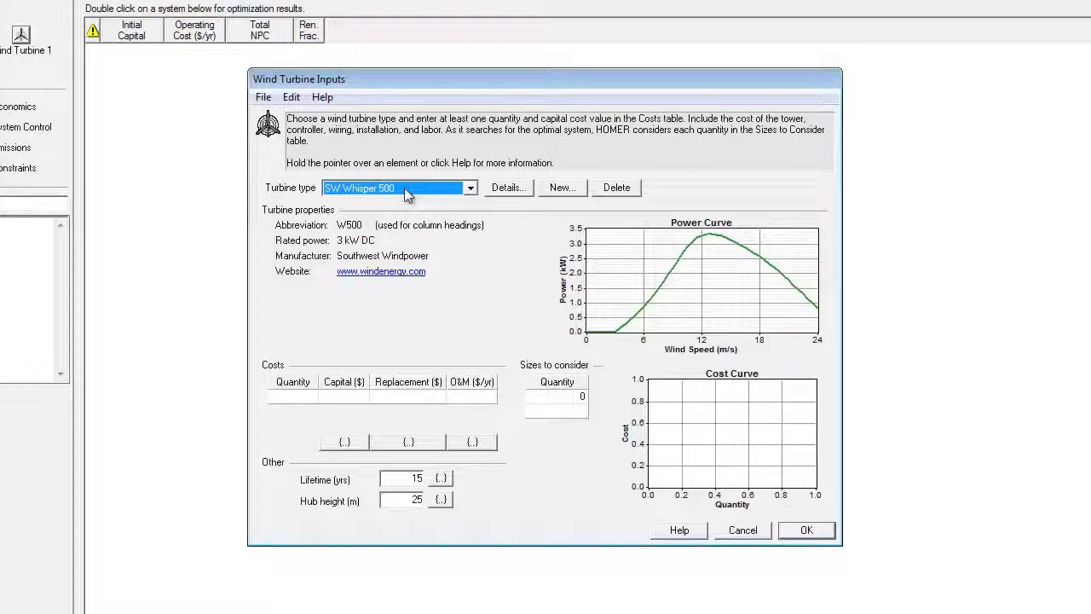
# Step: Cost one SW Whisper 500 at $15000 capital and replacement with $250/yr O&M
pyautogui.click(302, 397)
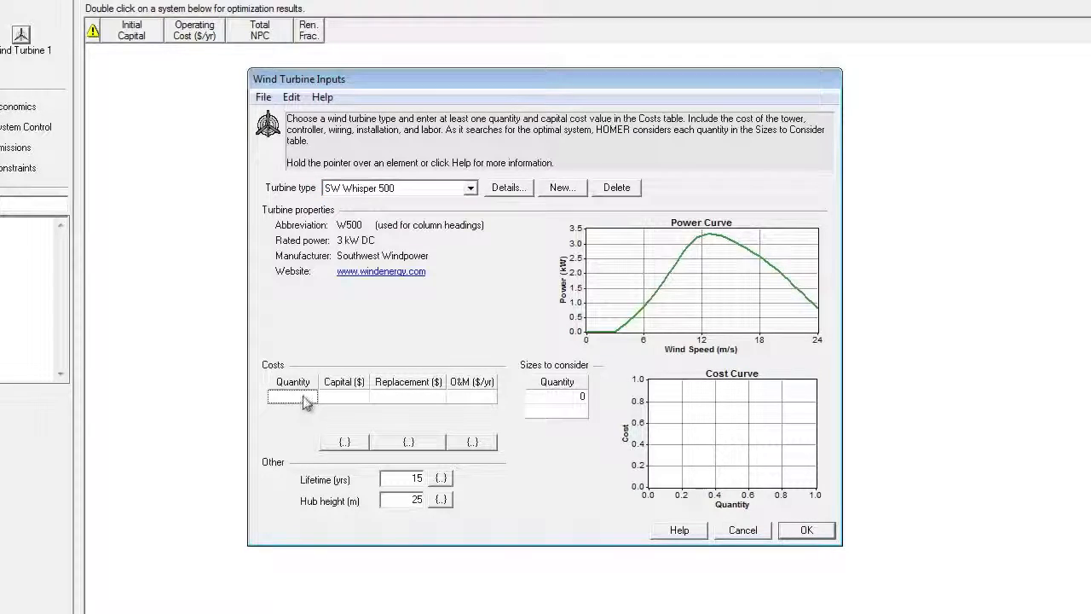
pyautogui.write('1')
pyautogui.click(358, 397)
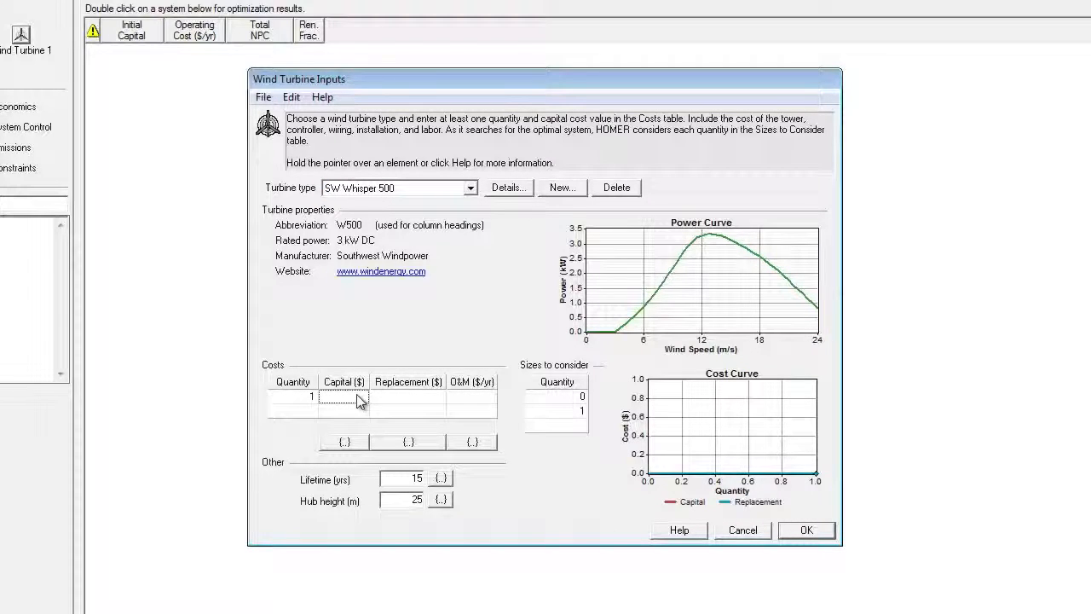
pyautogui.write('15')
pyautogui.write('000')
pyautogui.click(409, 398)
pyautogui.click(469, 400)
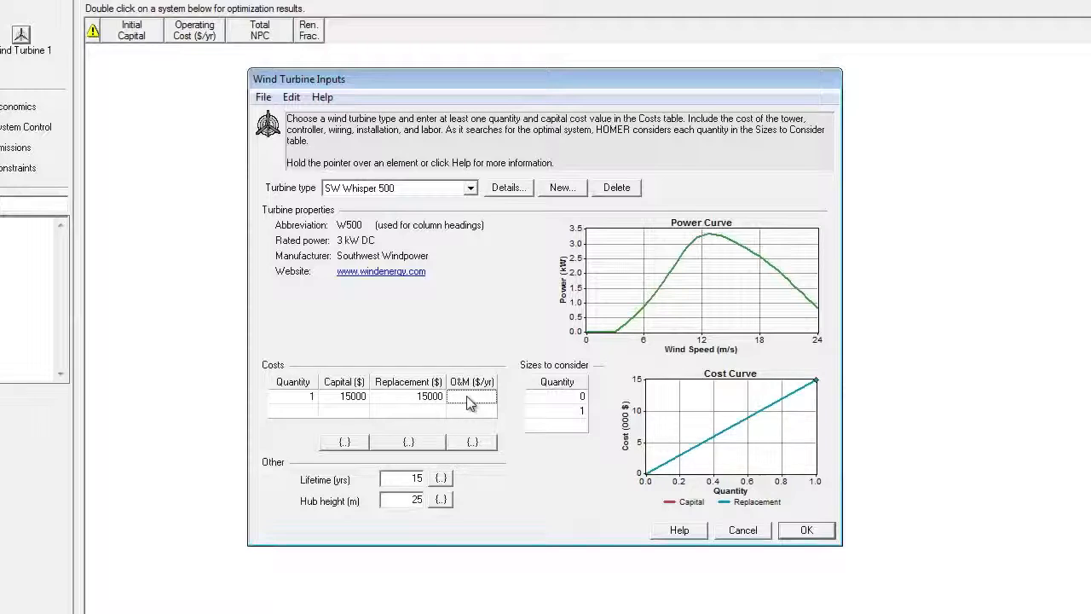
pyautogui.write('250')
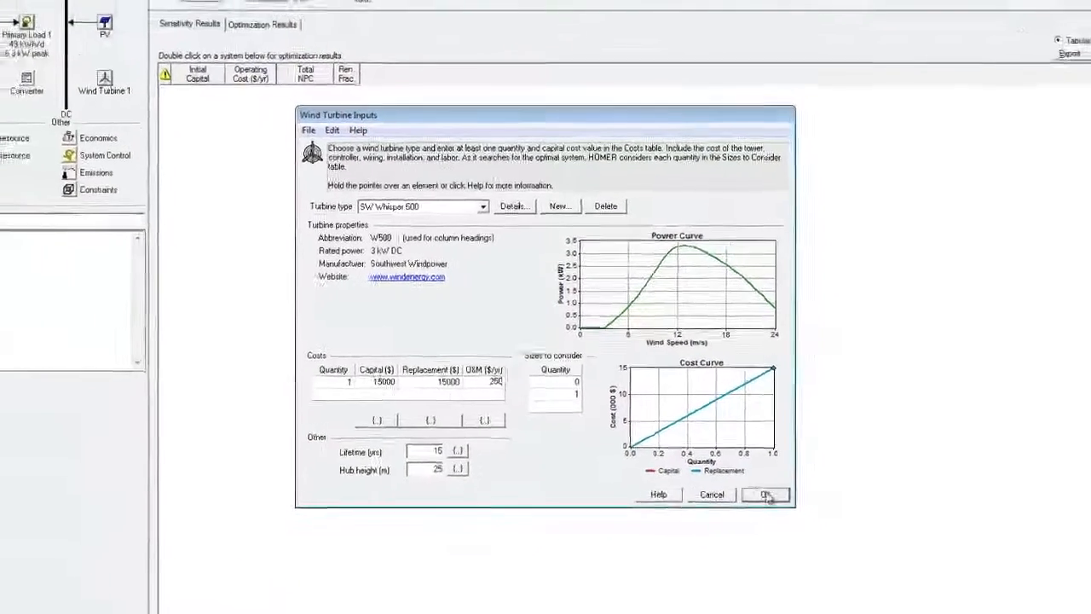
pyautogui.click(765, 494)
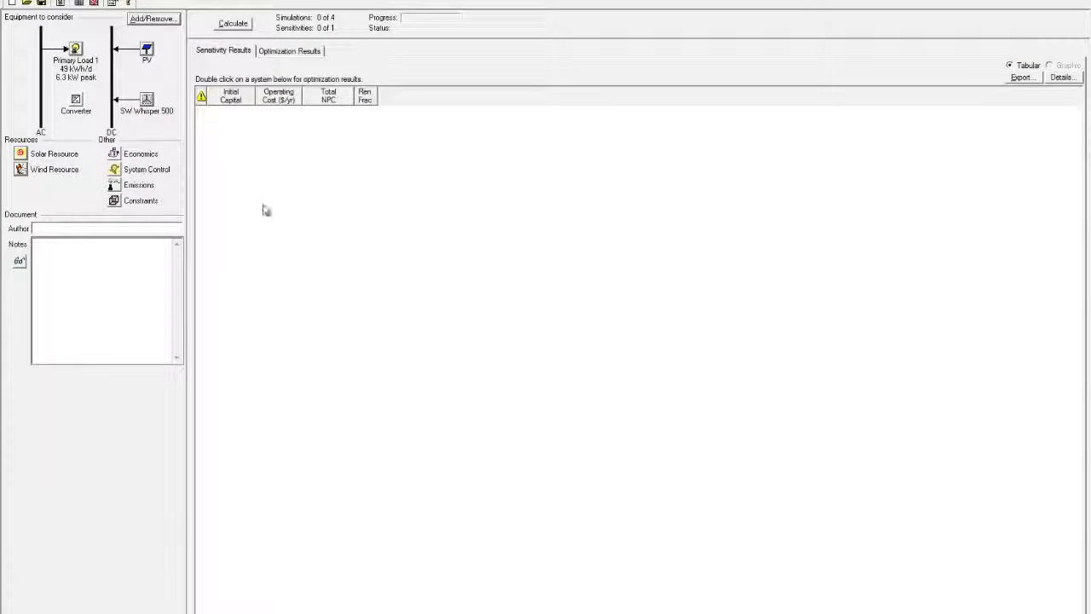
# Step: Add a 10 kW converter cost row at $1000 capital and $1000 replacement
pyautogui.click(76, 102)
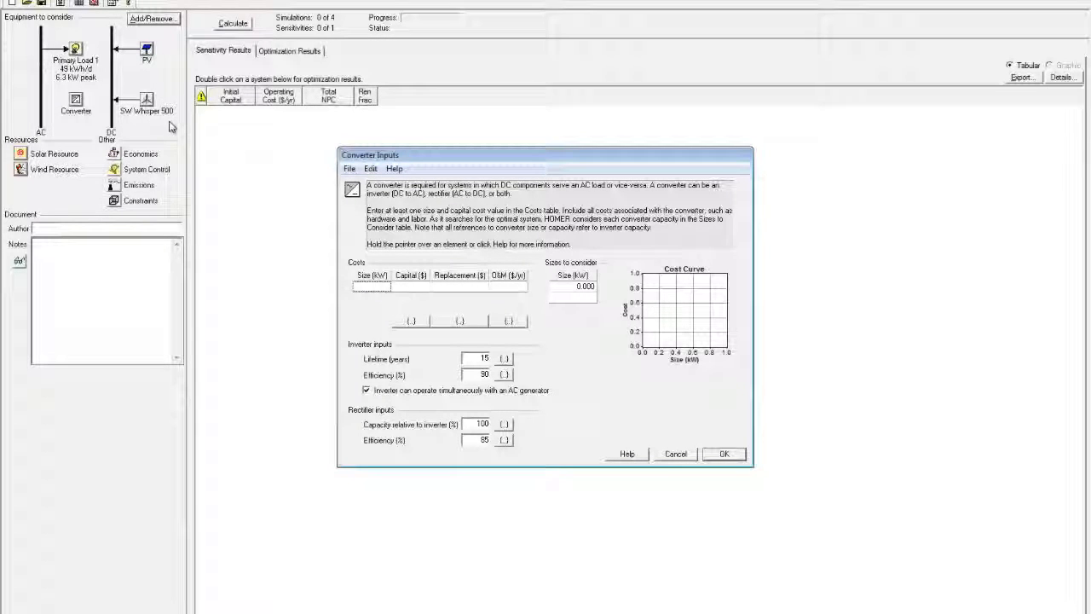
pyautogui.click(381, 290)
pyautogui.write('10')
pyautogui.click(411, 293)
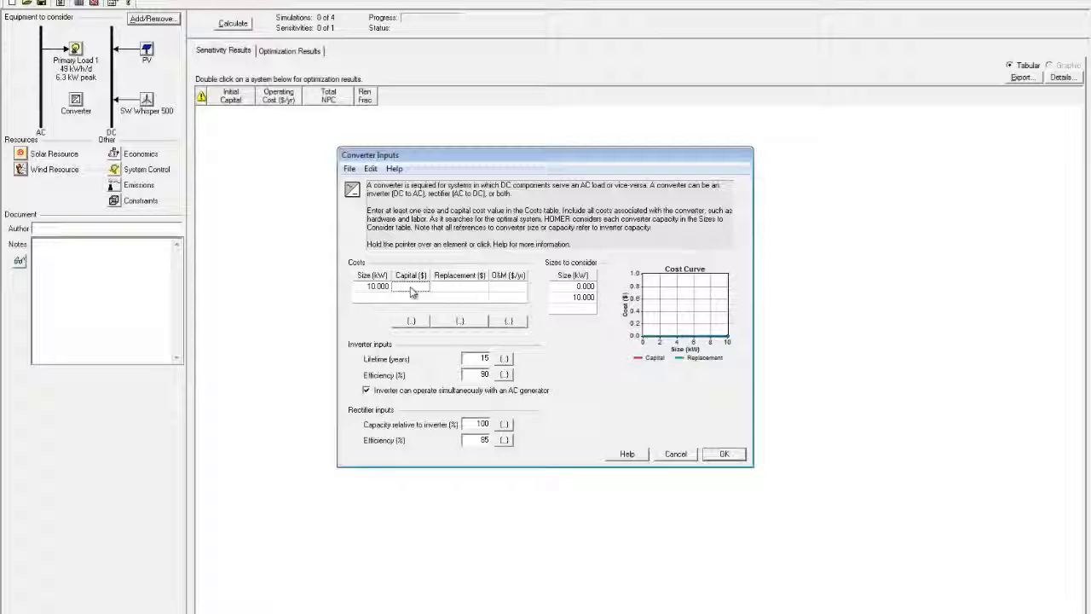
pyautogui.write('75')
pyautogui.write('00')
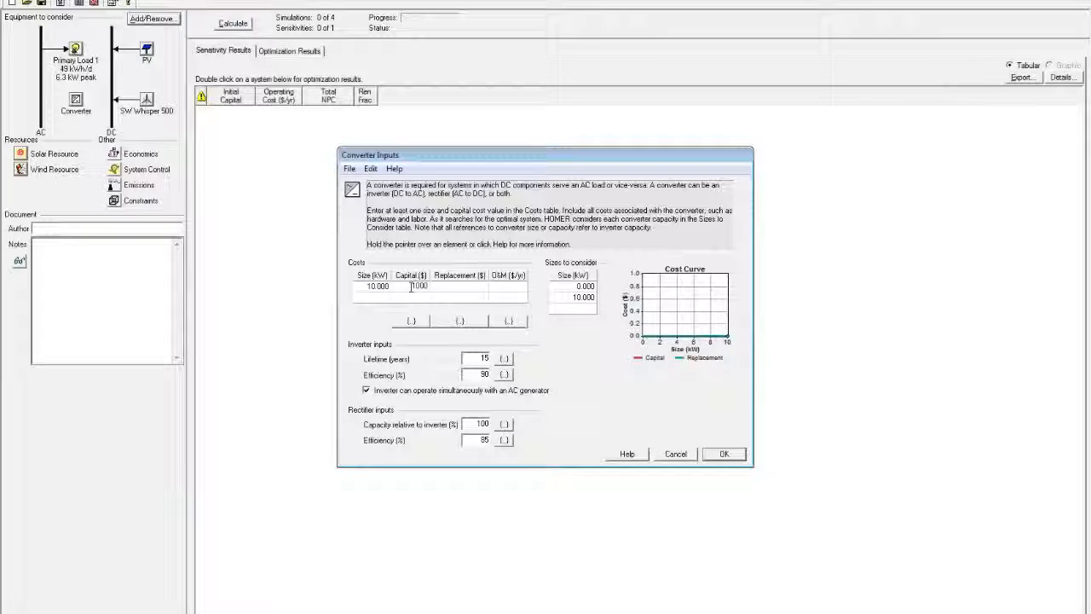
pyautogui.press('Tab')
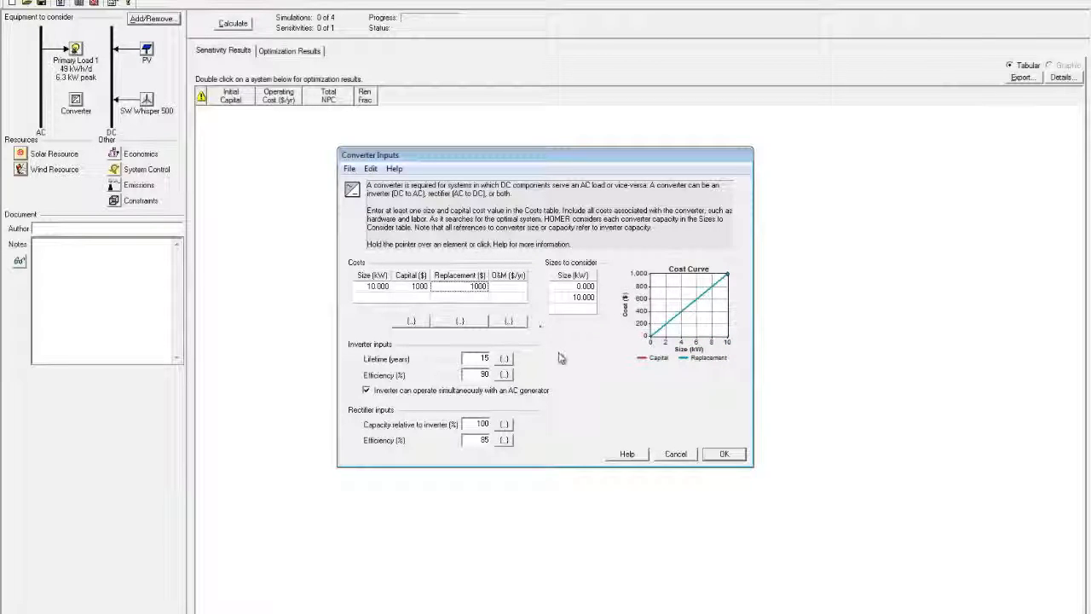
pyautogui.click(727, 456)
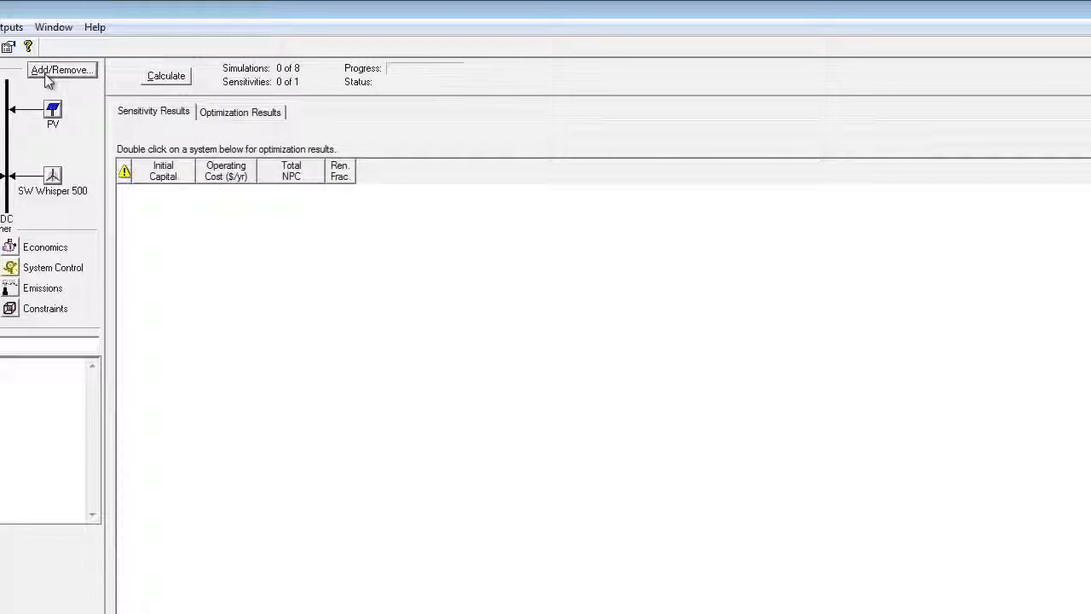
pyautogui.click(55, 108)
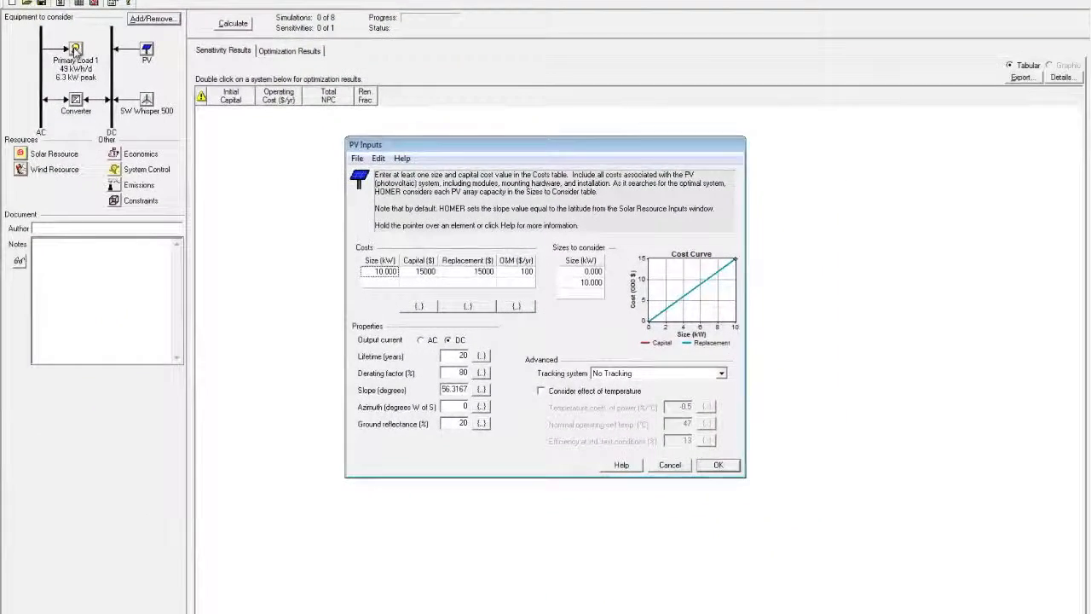
pyautogui.click(75, 51)
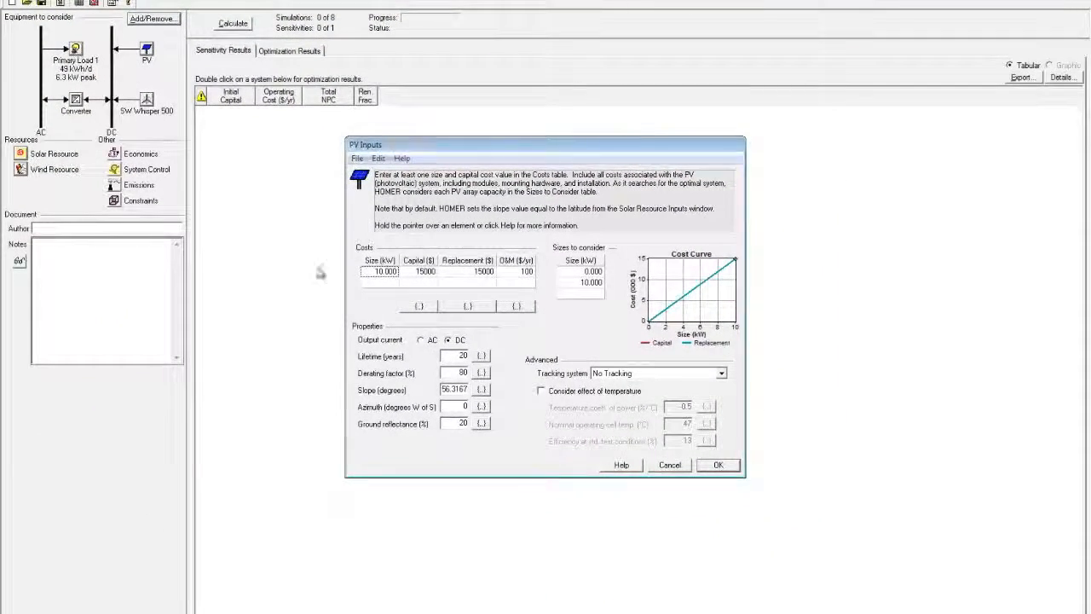
pyautogui.click(716, 466)
pyautogui.click(75, 50)
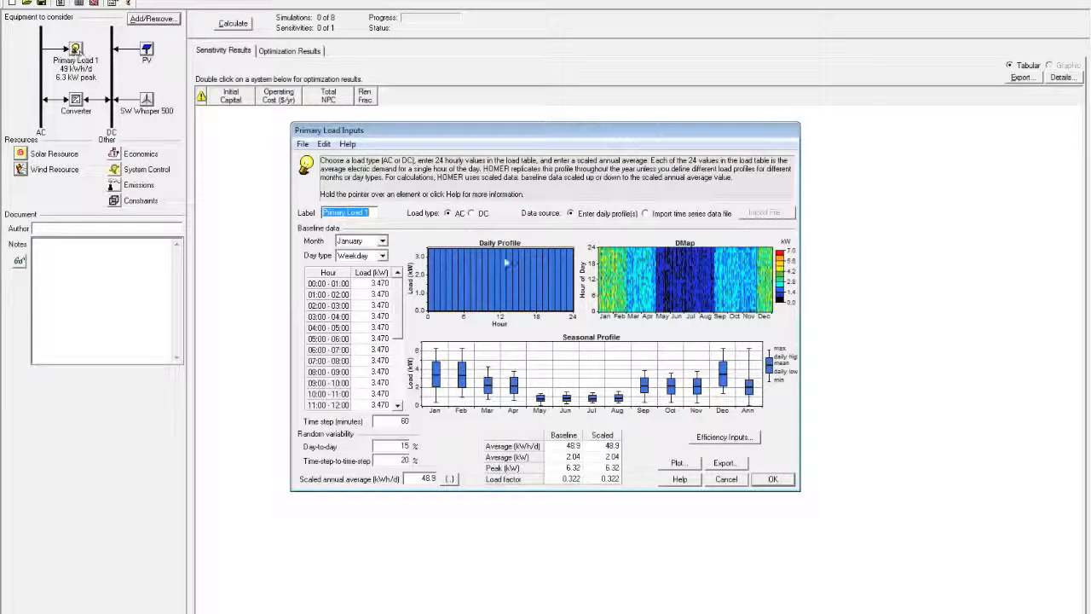
pyautogui.click(772, 479)
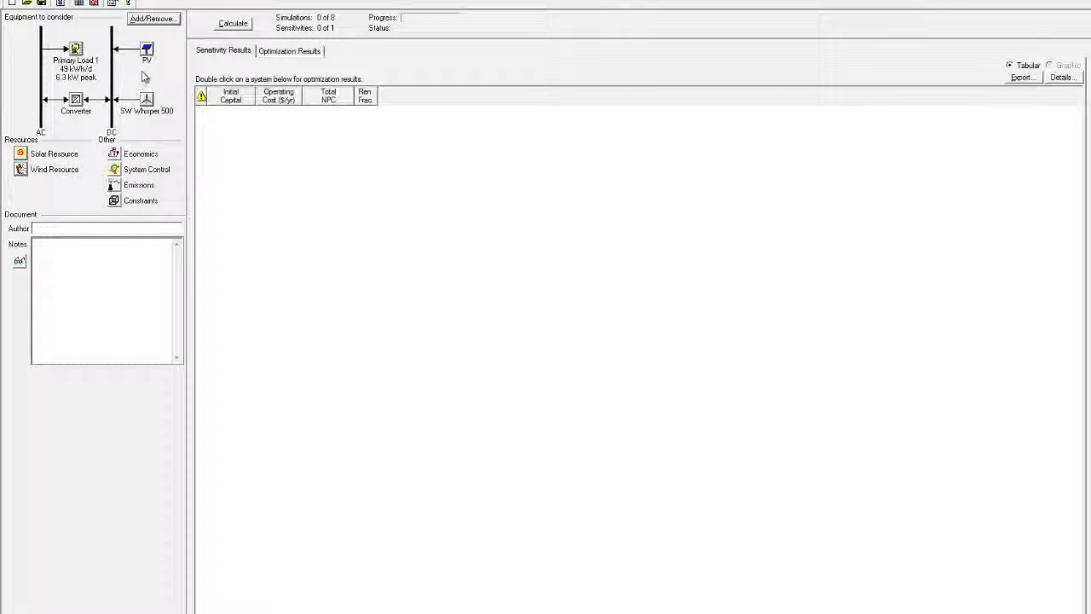
# Step: Set the equipment to consider so the system is connected to the grid
pyautogui.click(157, 20)
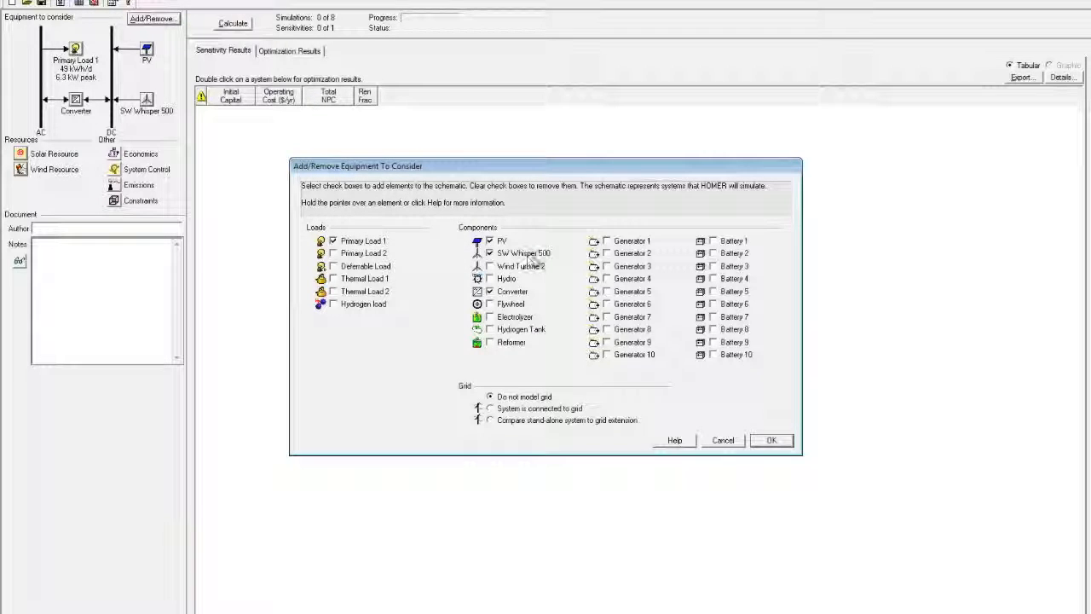
pyautogui.moveTo(549, 264)
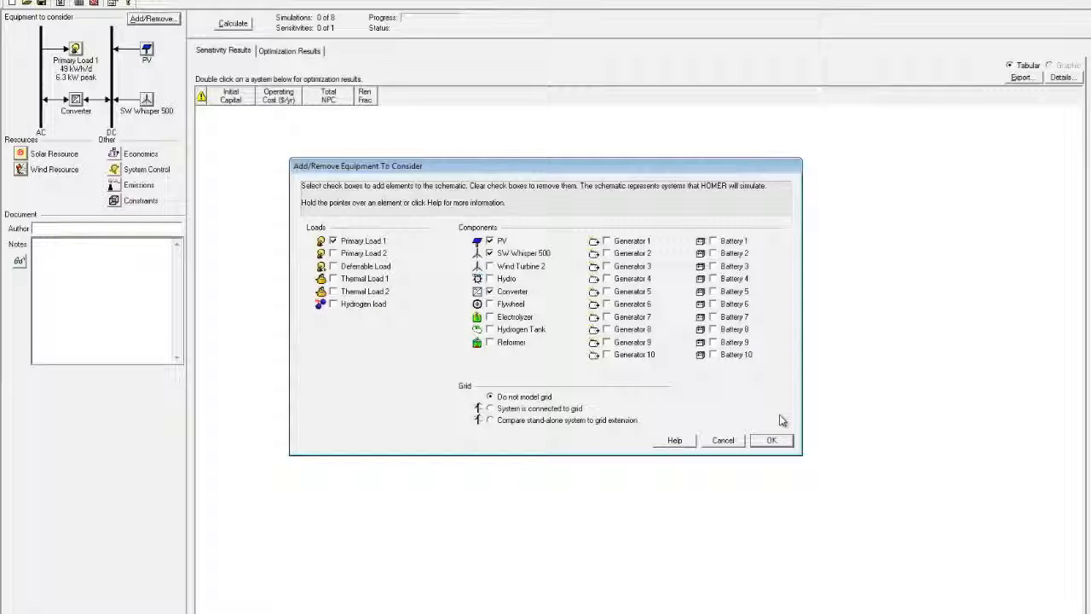
pyautogui.click(491, 409)
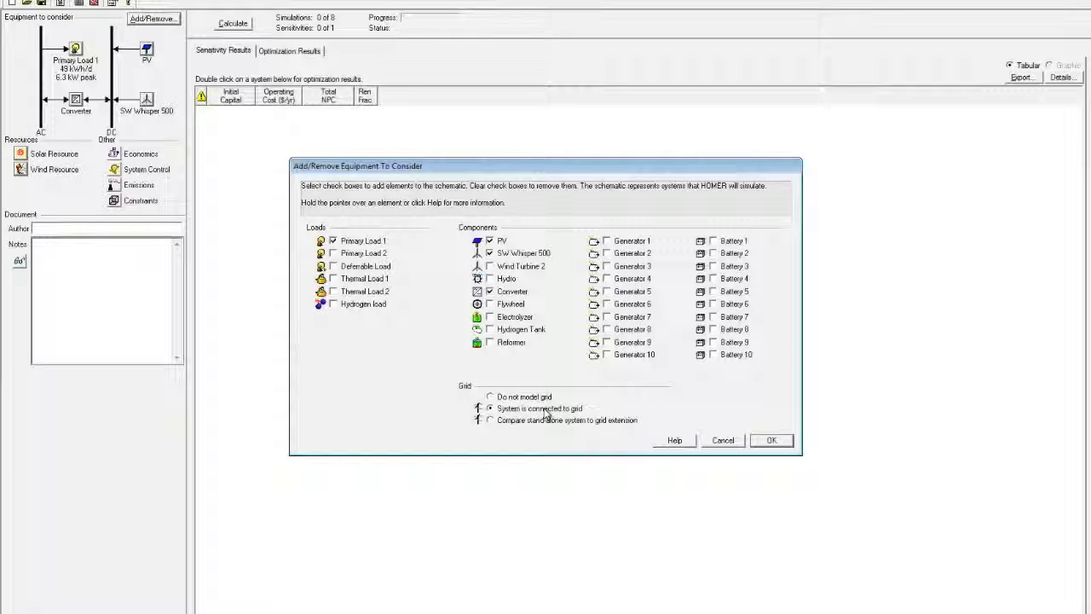
pyautogui.click(774, 441)
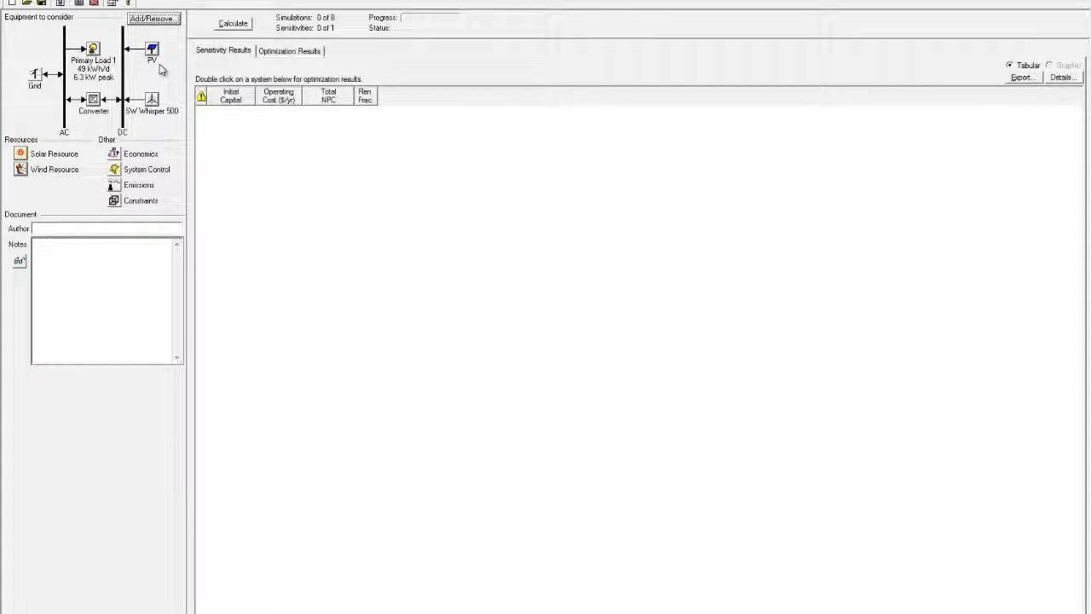
pyautogui.click(119, 157)
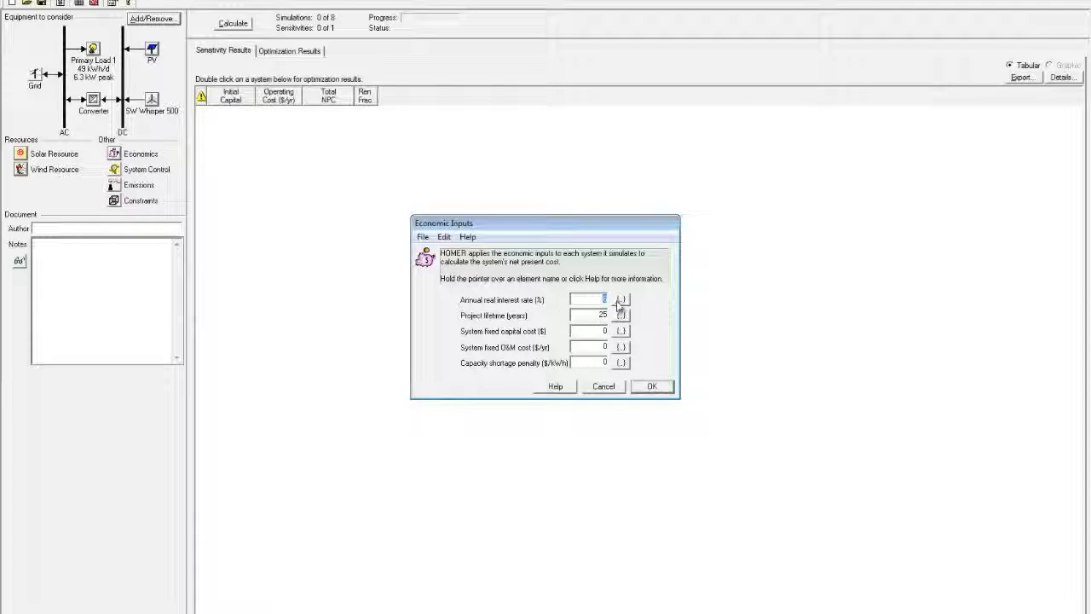
pyautogui.moveTo(602, 299); pyautogui.dragTo(589, 300)
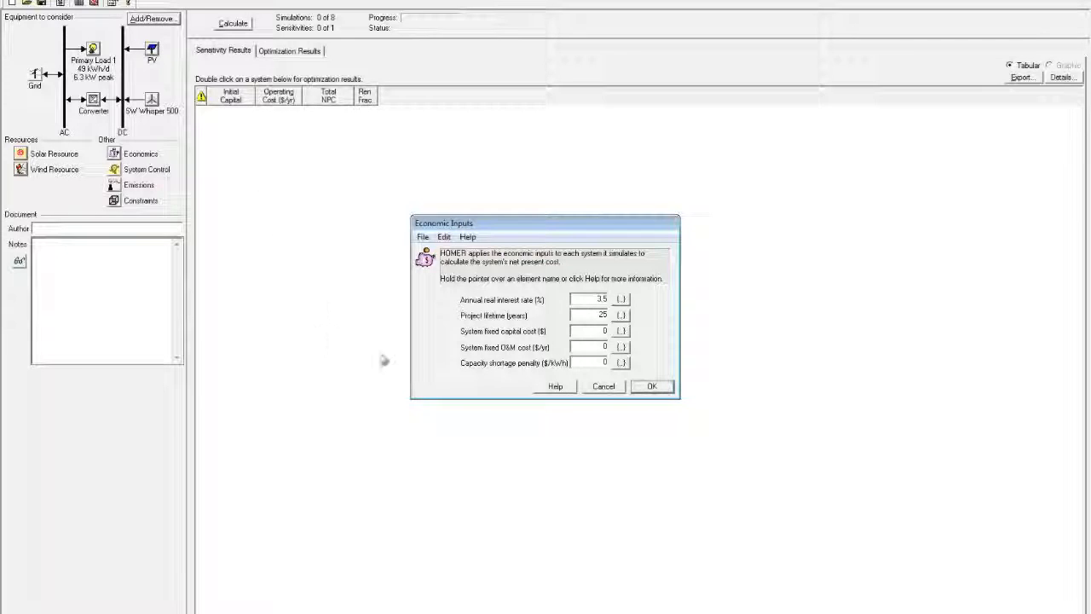
pyautogui.click(653, 387)
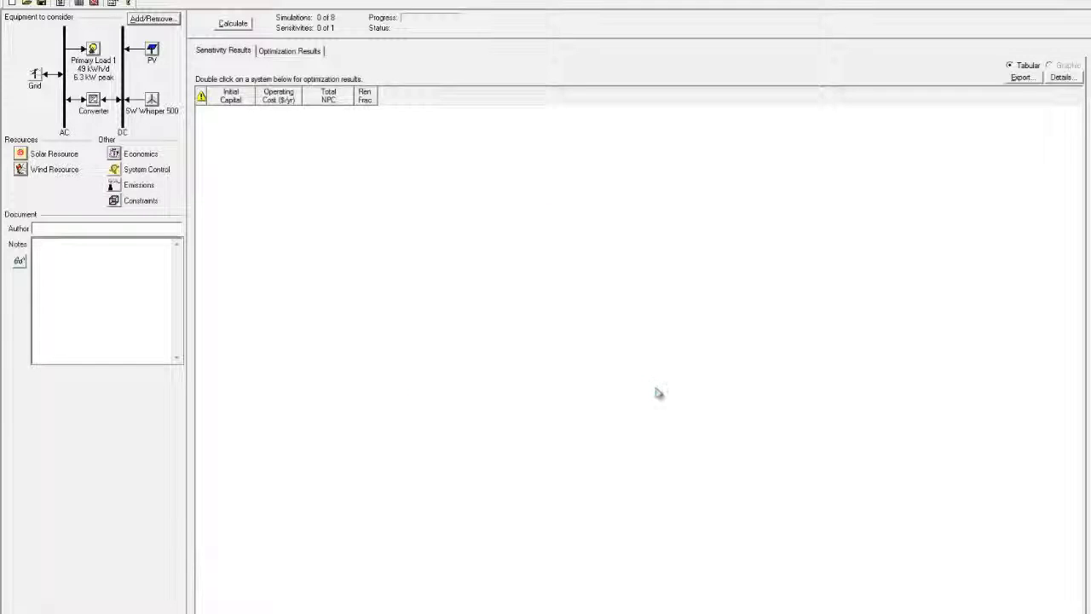
# Step: Review and accept the System Control settings, leaving the zero-penalty Emissions inputs showing
pyautogui.click(141, 169)
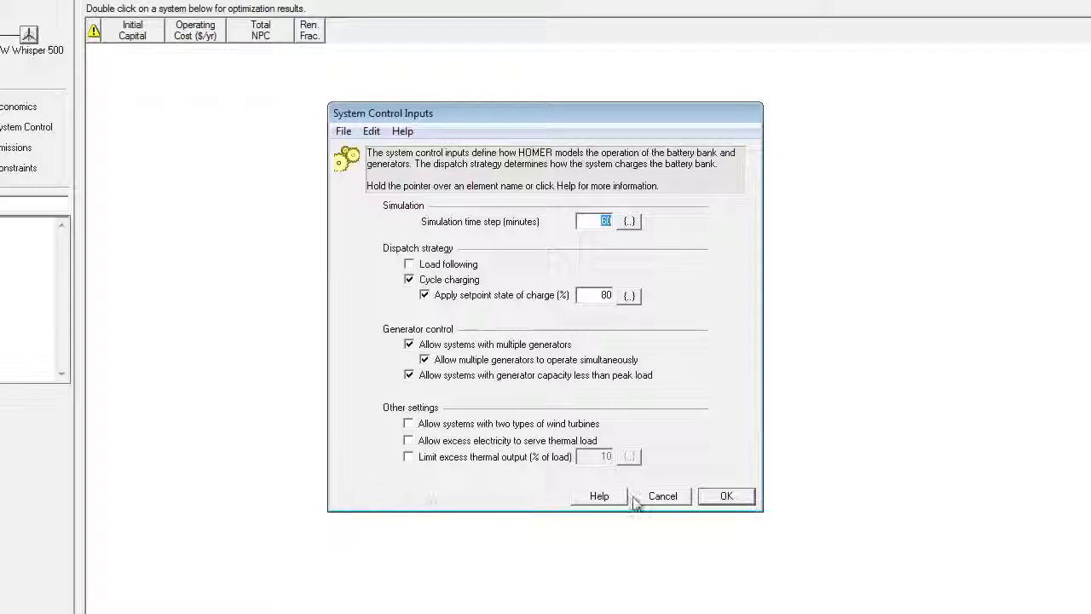
pyautogui.click(725, 498)
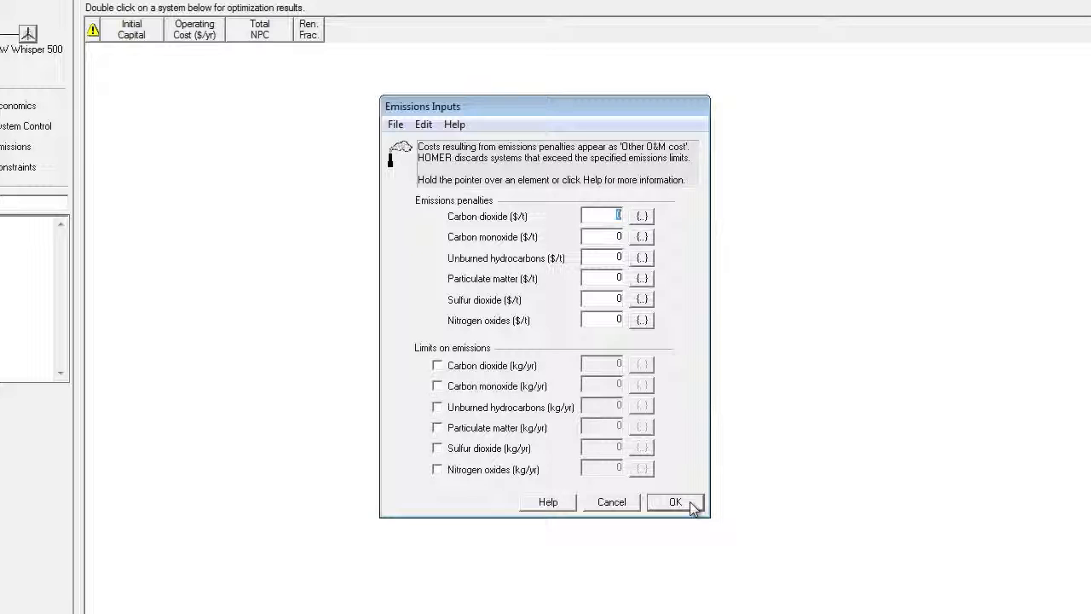
# Step: Close the unchanged Emissions inputs and enter the author's name in the Author field
pyautogui.click(690, 503)
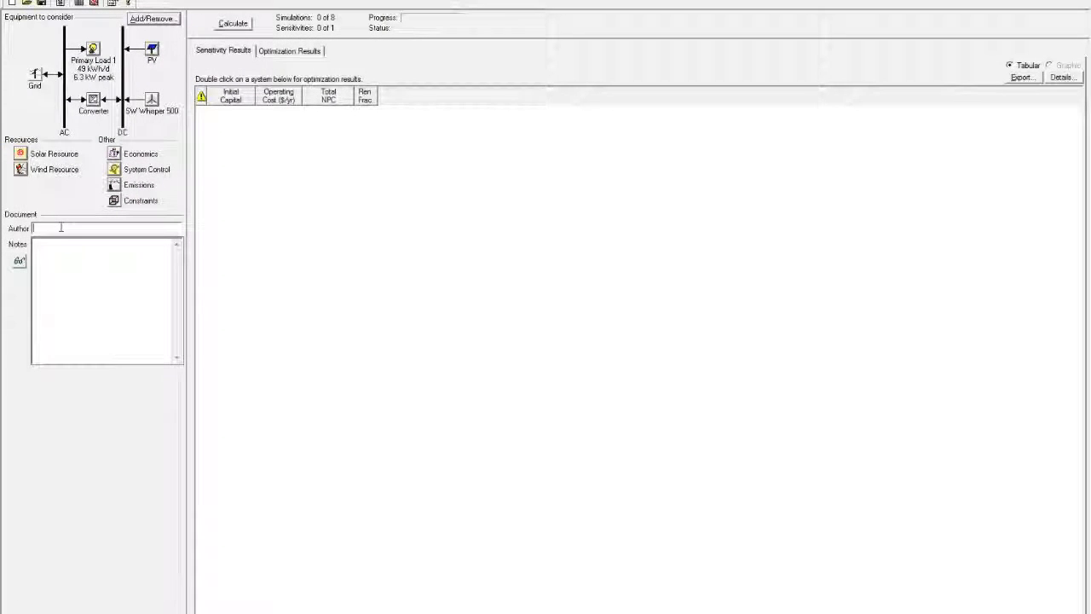
pyautogui.click(61, 227)
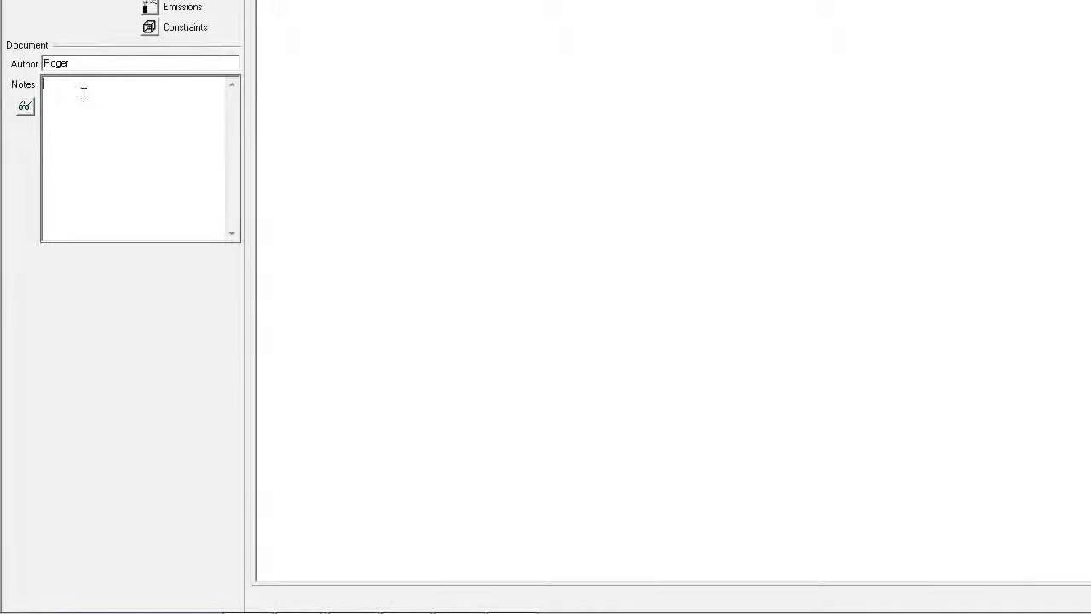
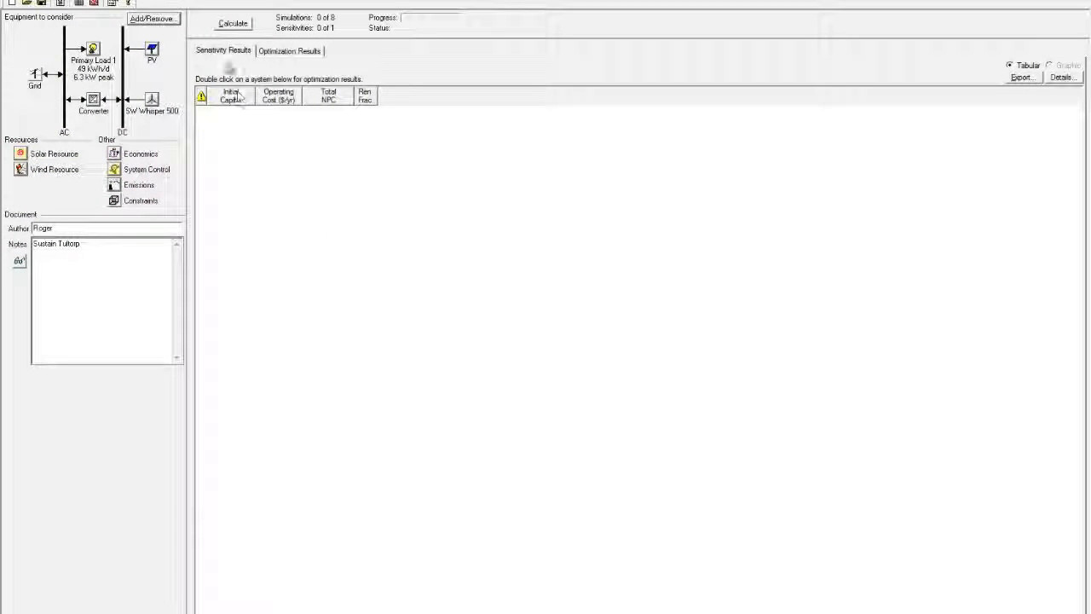
# Step: Run the optimization, check the PV and Whisper 500 inputs, and open the $54,636 system's results
pyautogui.click(238, 26)
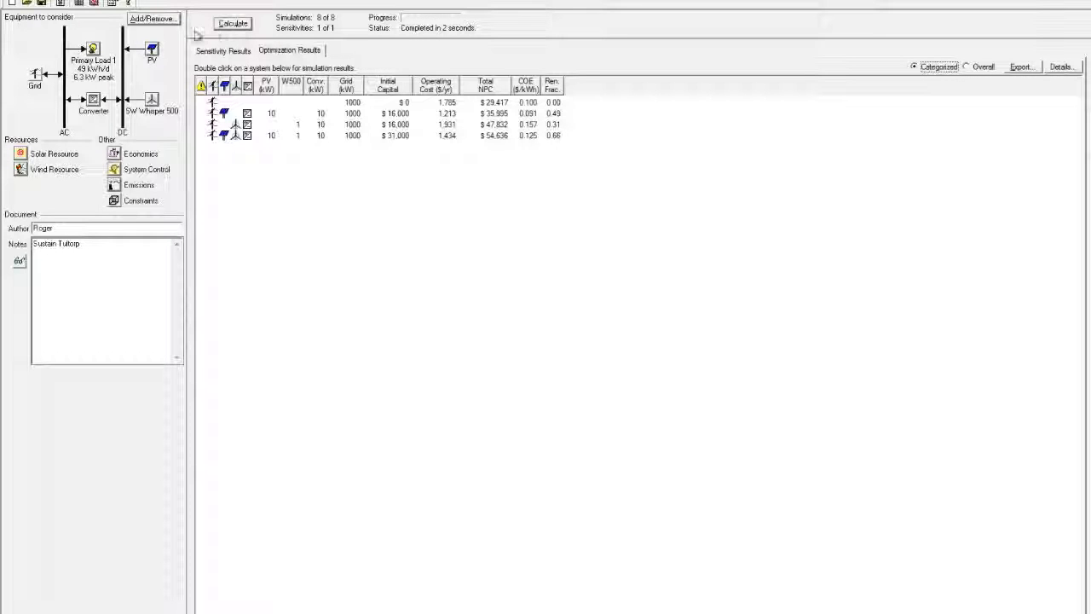
pyautogui.click(154, 51)
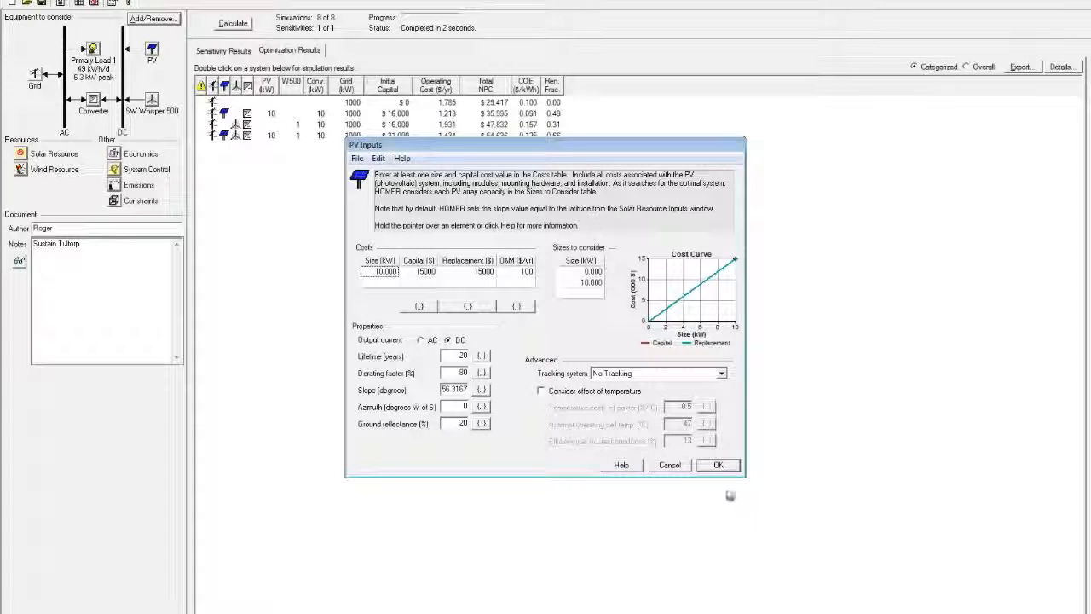
pyautogui.click(714, 466)
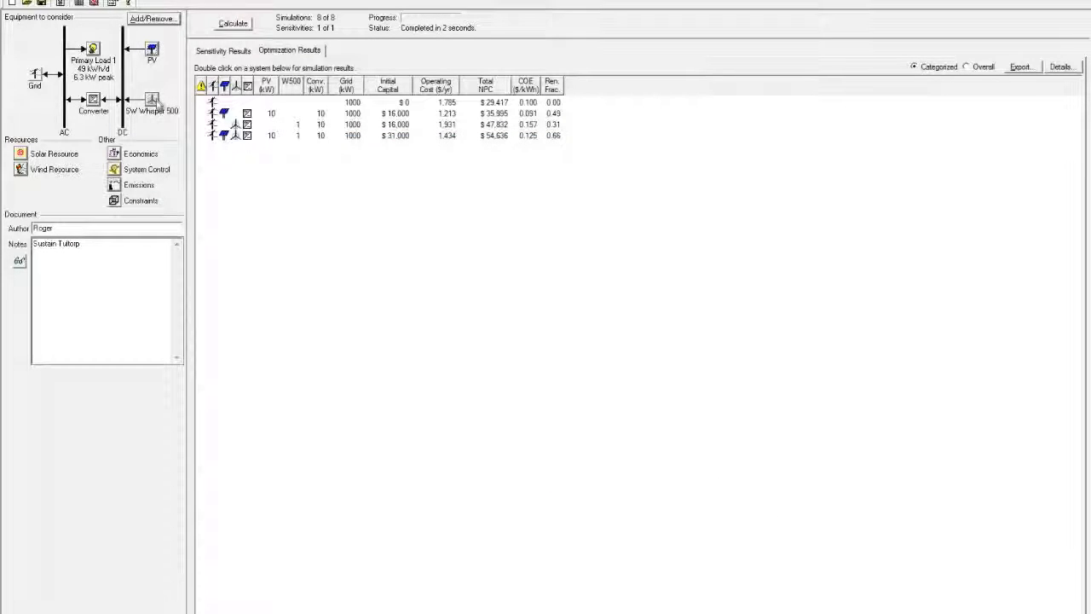
pyautogui.click(154, 100)
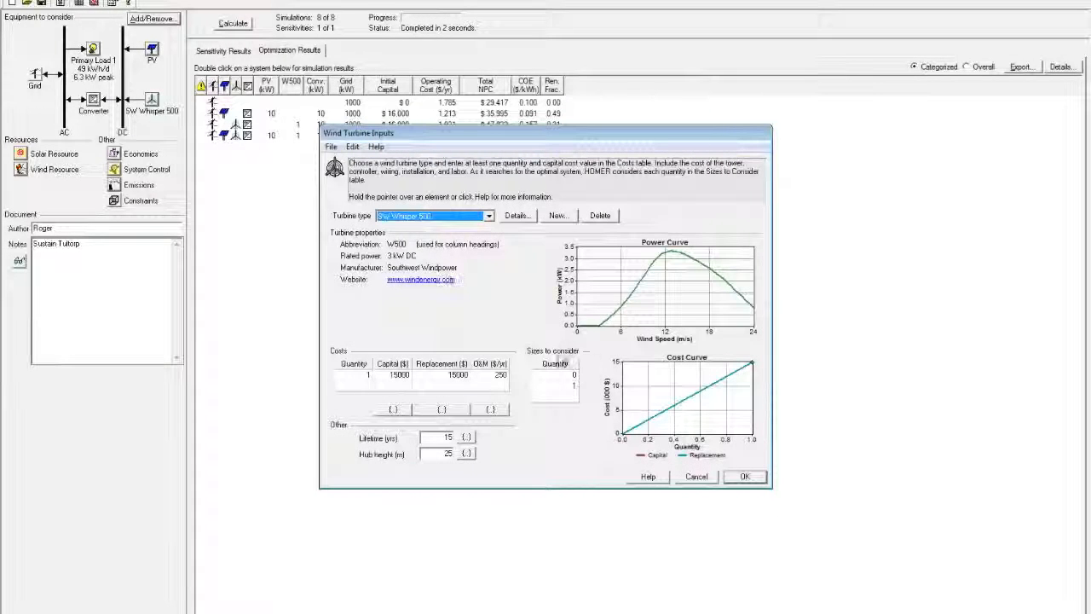
pyautogui.click(747, 480)
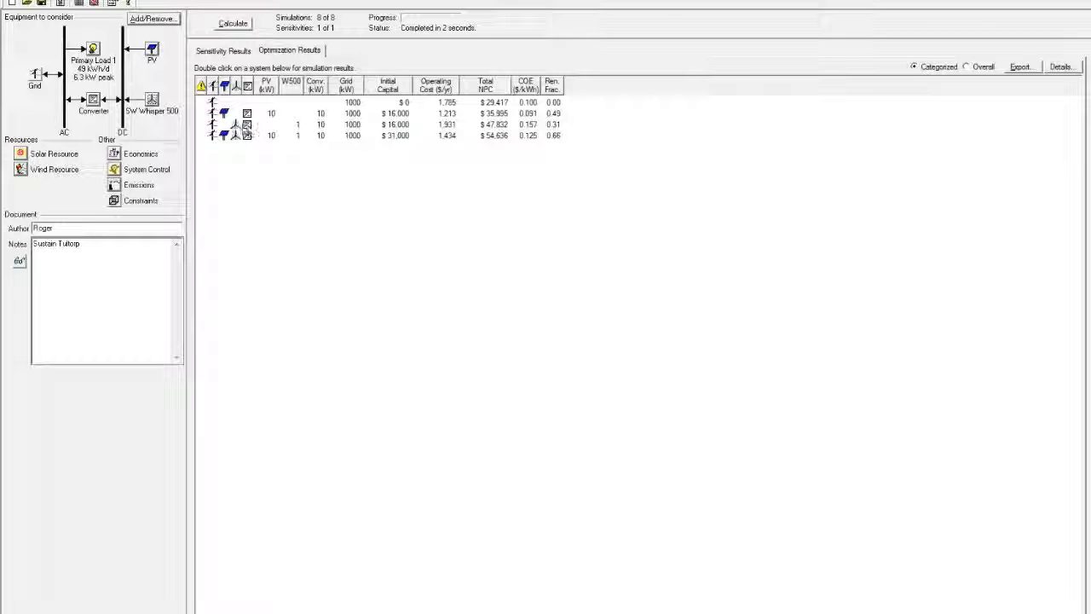
pyautogui.doubleClick(358, 136)
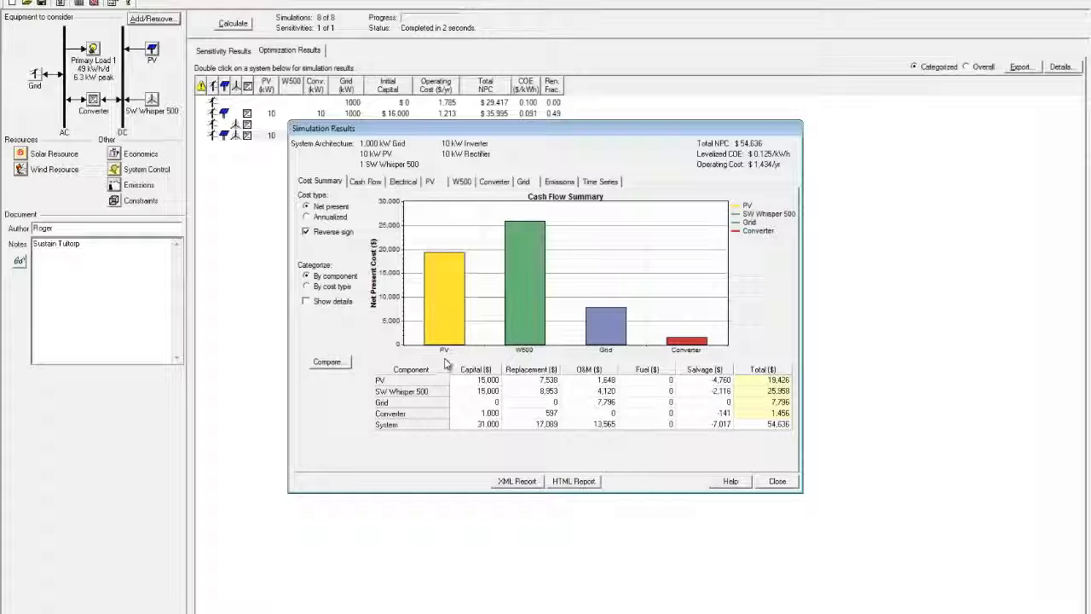
# Step: Look at the cash flows, then the electrical breakdown: PV 46%, wind 23%, grid 32%
pyautogui.click(371, 182)
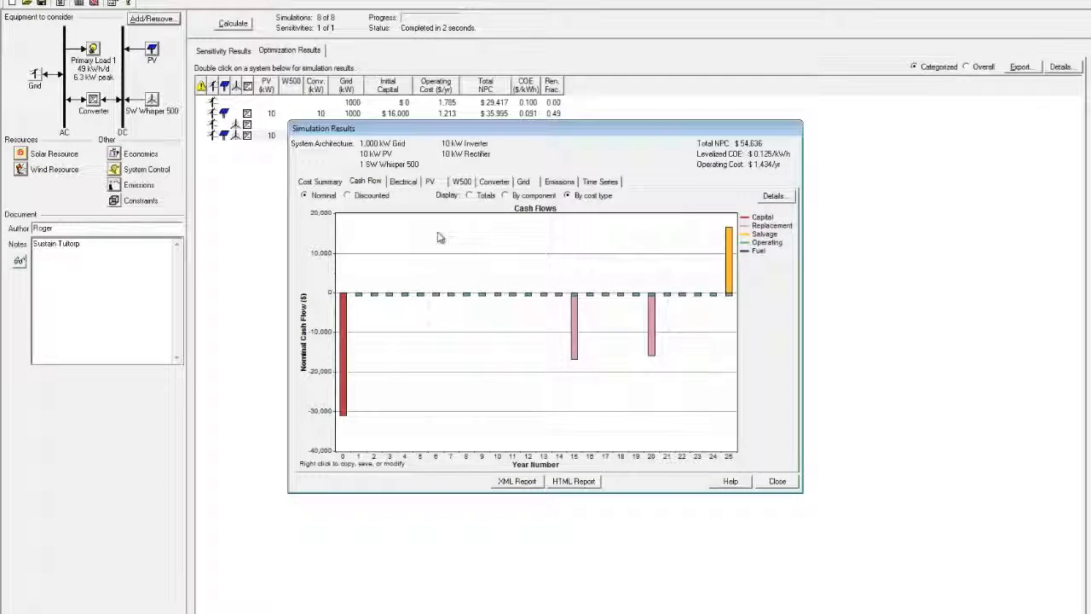
pyautogui.click(406, 182)
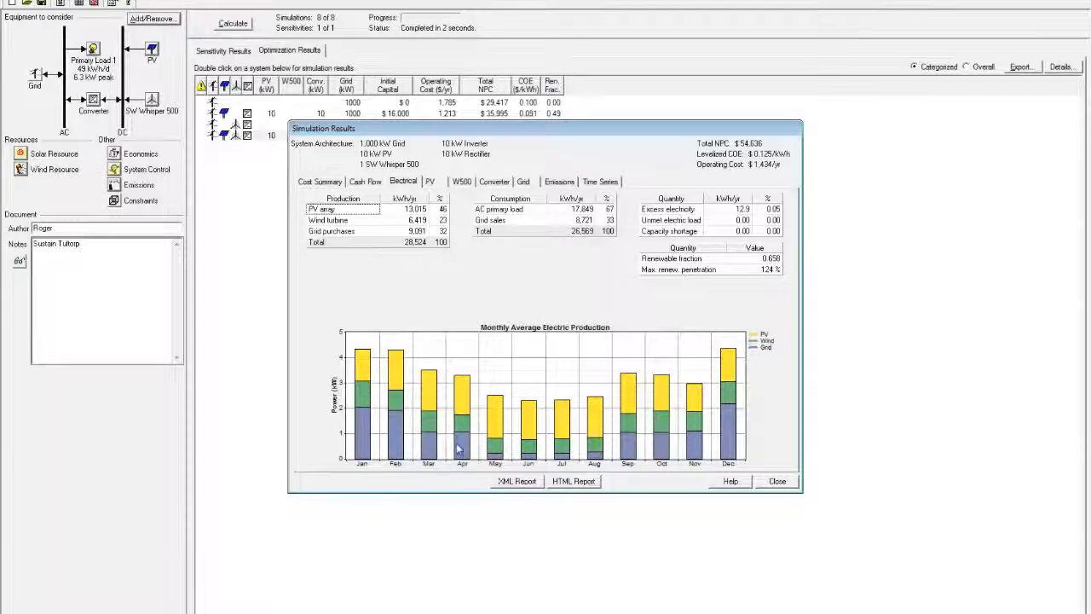
# Step: Show the PV array's statistics: 13,015 kWh/yr production and its yearly output map
pyautogui.click(430, 182)
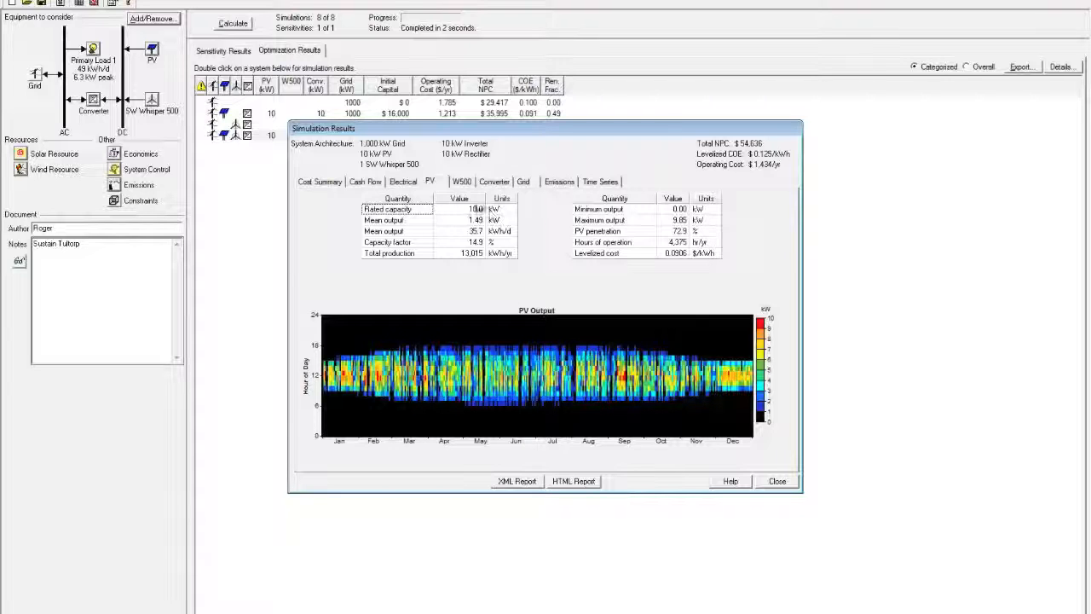
# Step: Review the W500, PV, converter and grid output figures, then close the detailed results
pyautogui.click(462, 183)
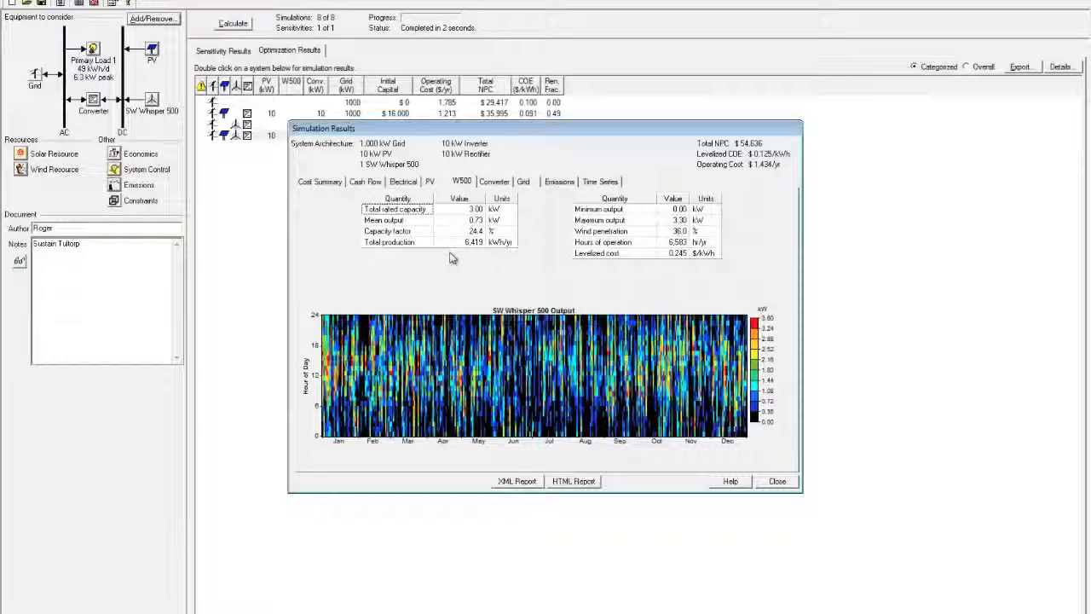
pyautogui.moveTo(473, 251)
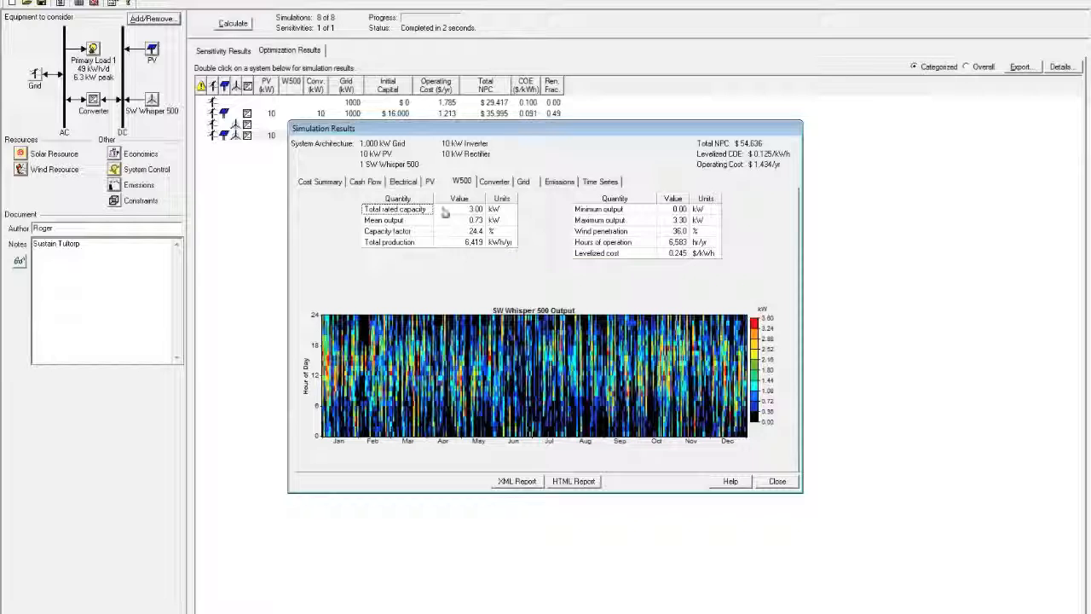
pyautogui.click(430, 182)
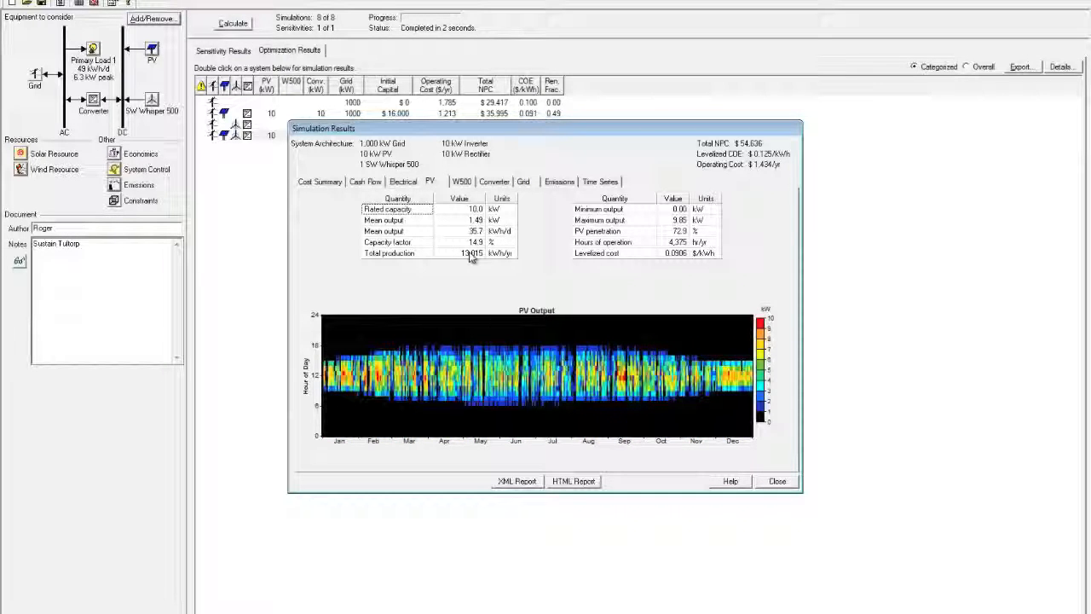
pyautogui.moveTo(470, 255)
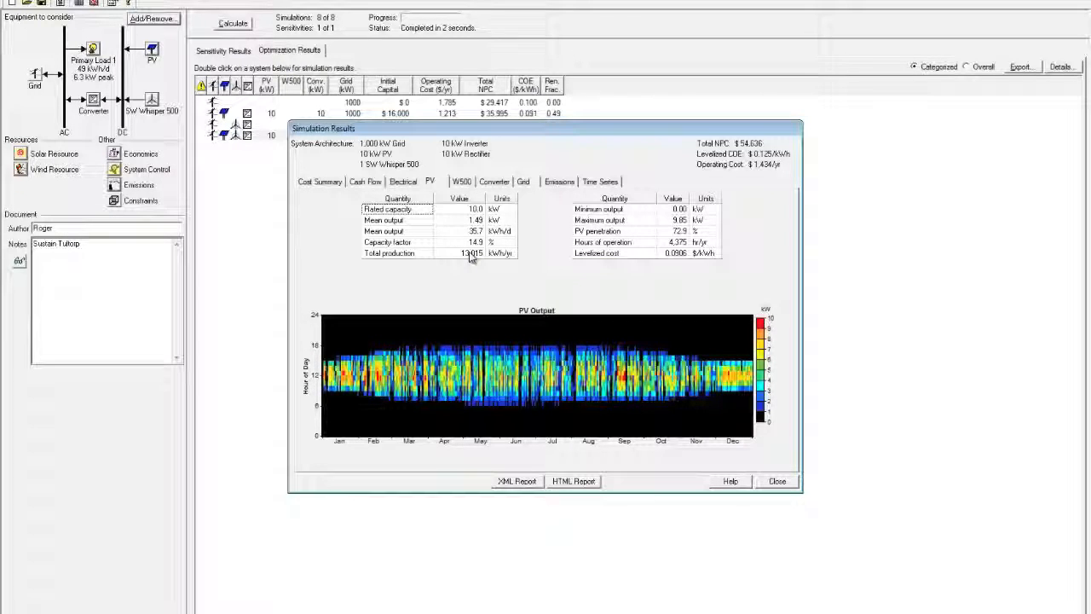
pyautogui.click(465, 182)
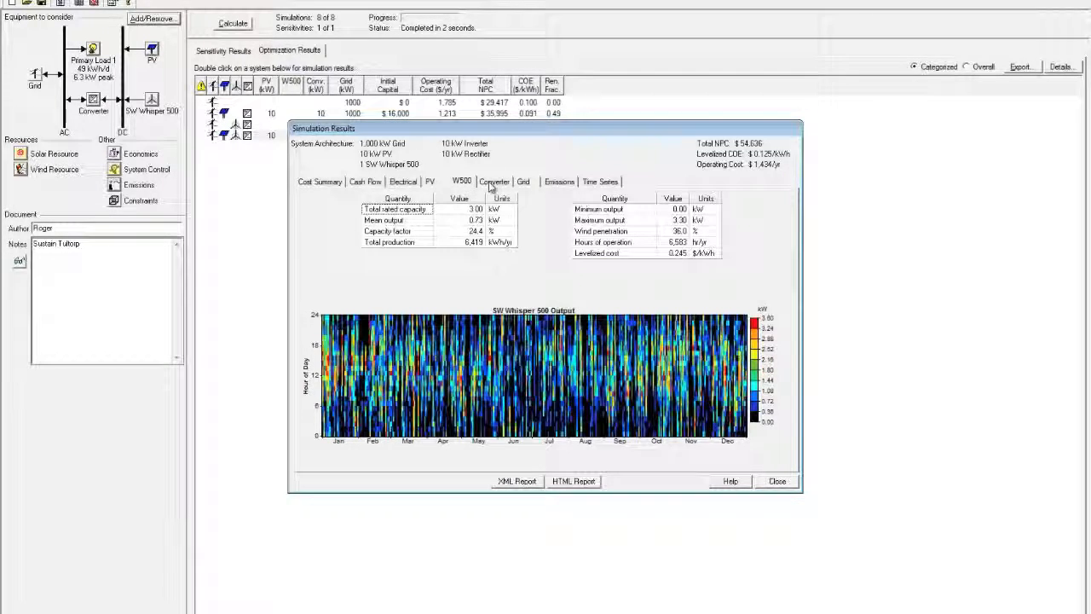
pyautogui.click(492, 186)
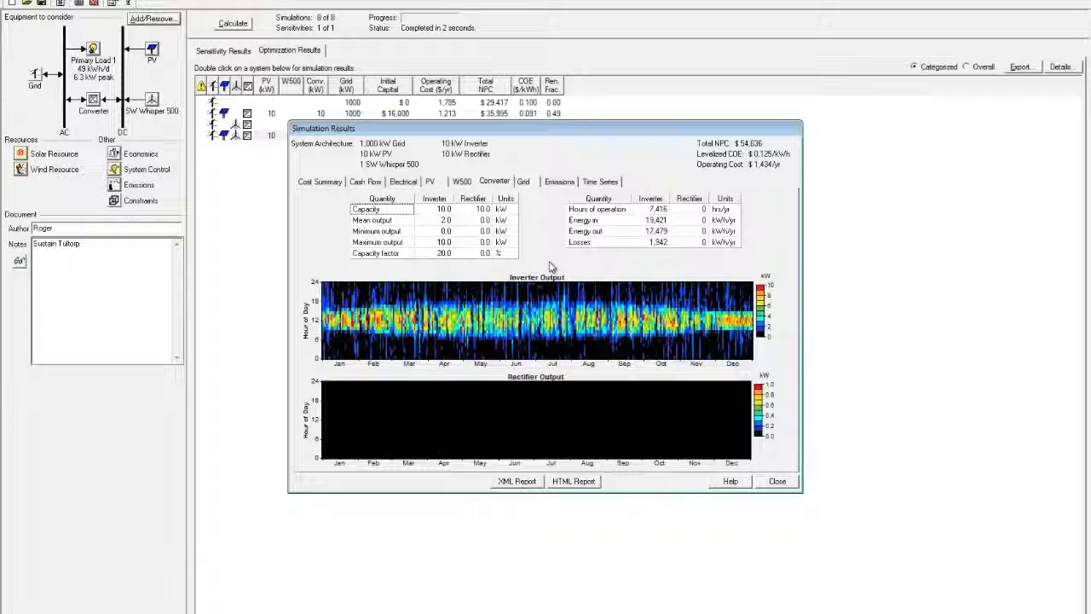
pyautogui.click(524, 183)
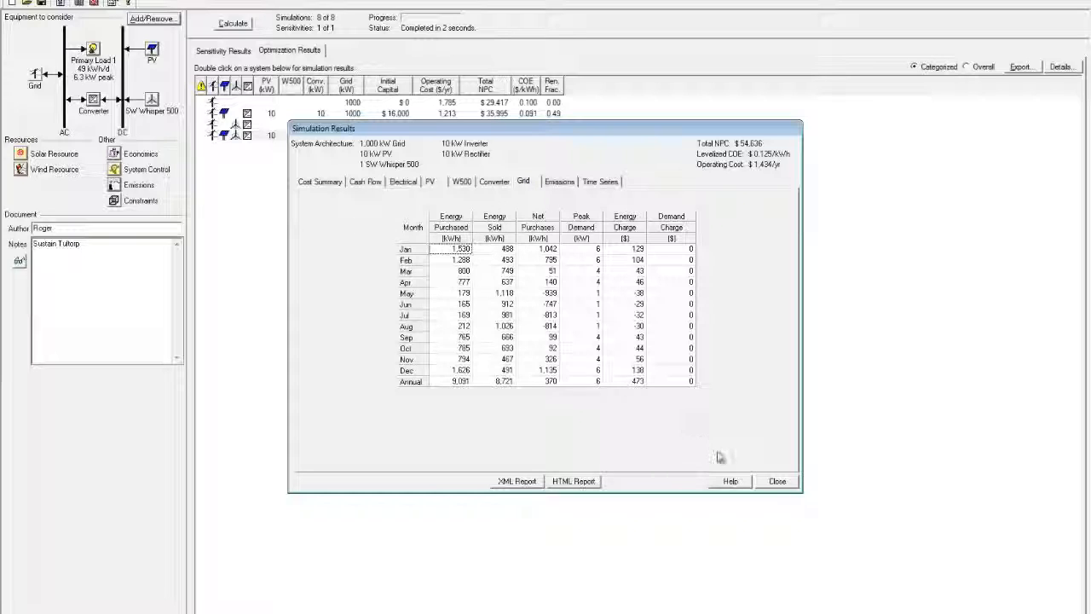
pyautogui.click(776, 481)
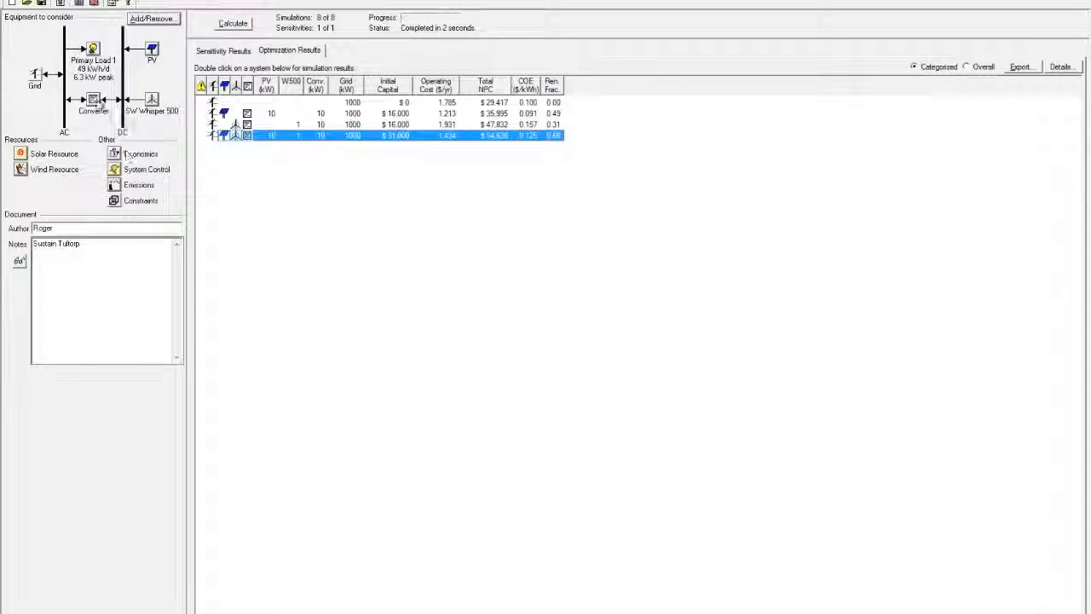
# Step: Set the converter to 15 kW and enter .935 as the primary load's scaled annual average
pyautogui.click(94, 100)
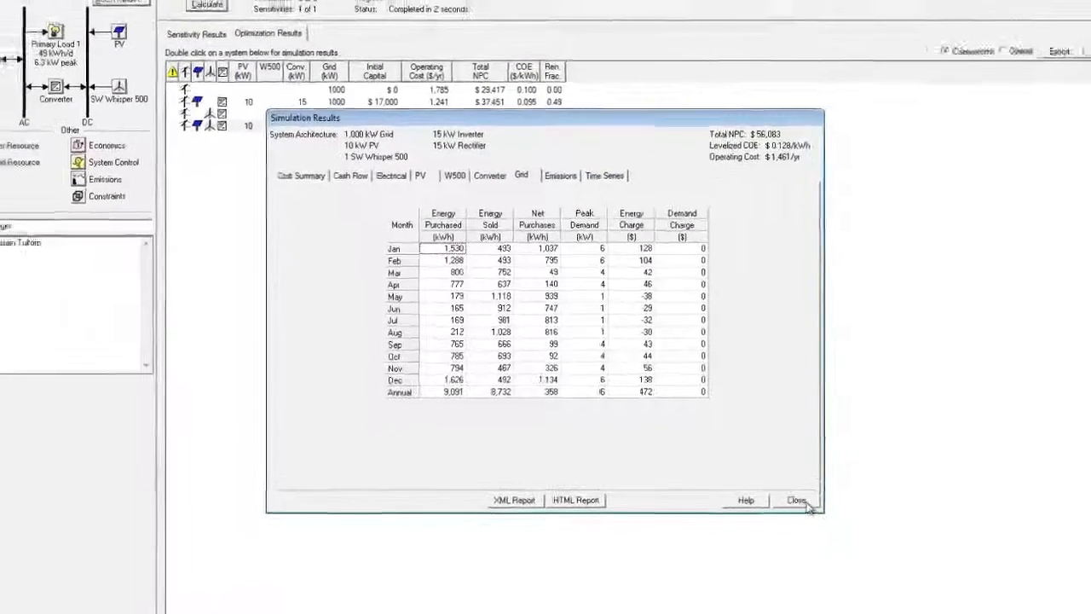
pyautogui.click(793, 495)
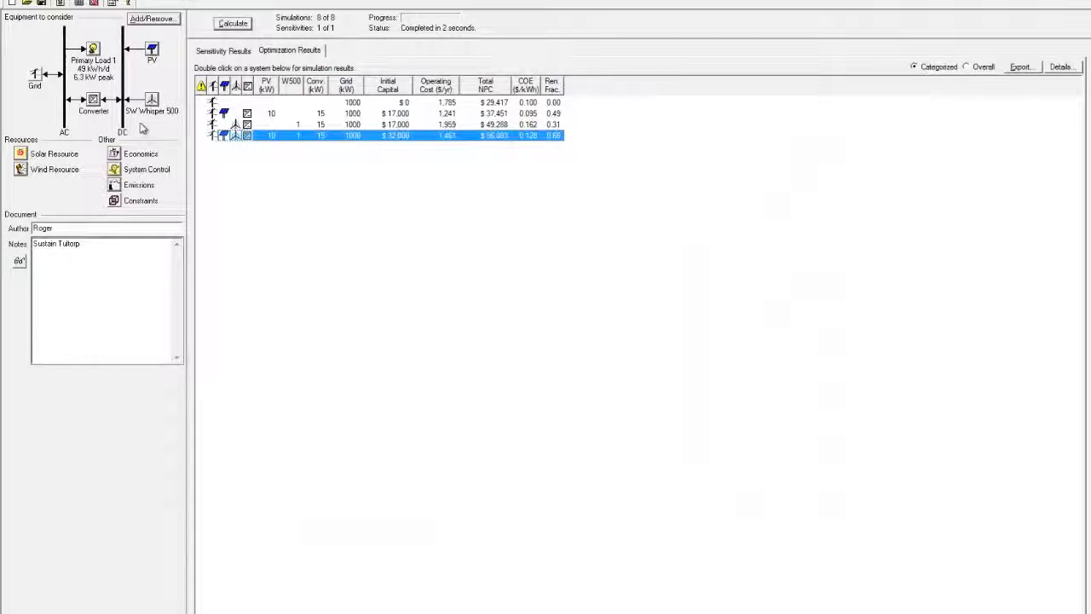
pyautogui.click(93, 51)
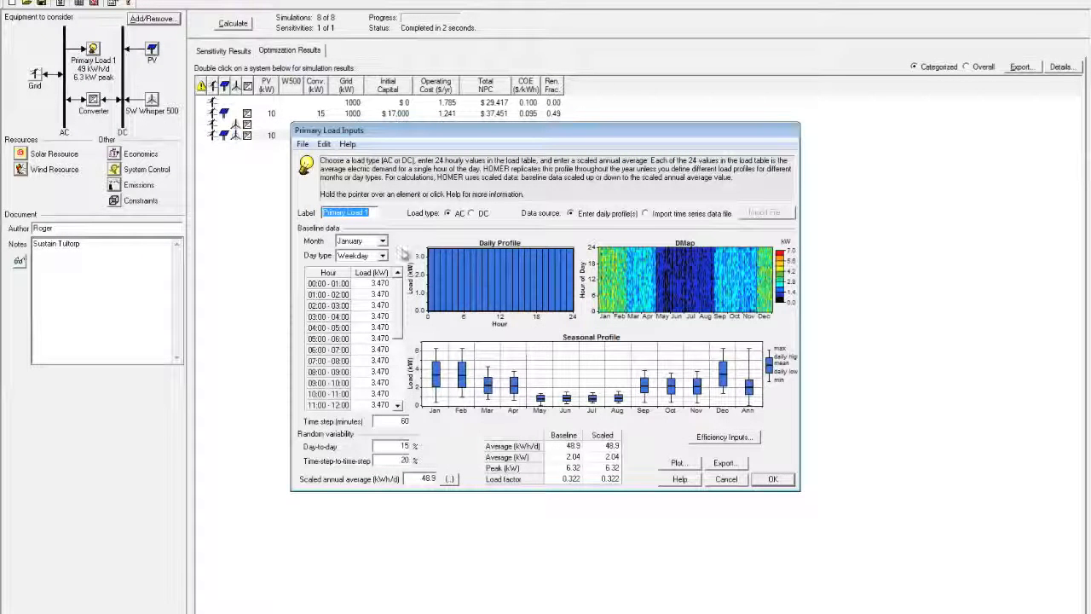
pyautogui.click(429, 478)
pyautogui.write('.9')
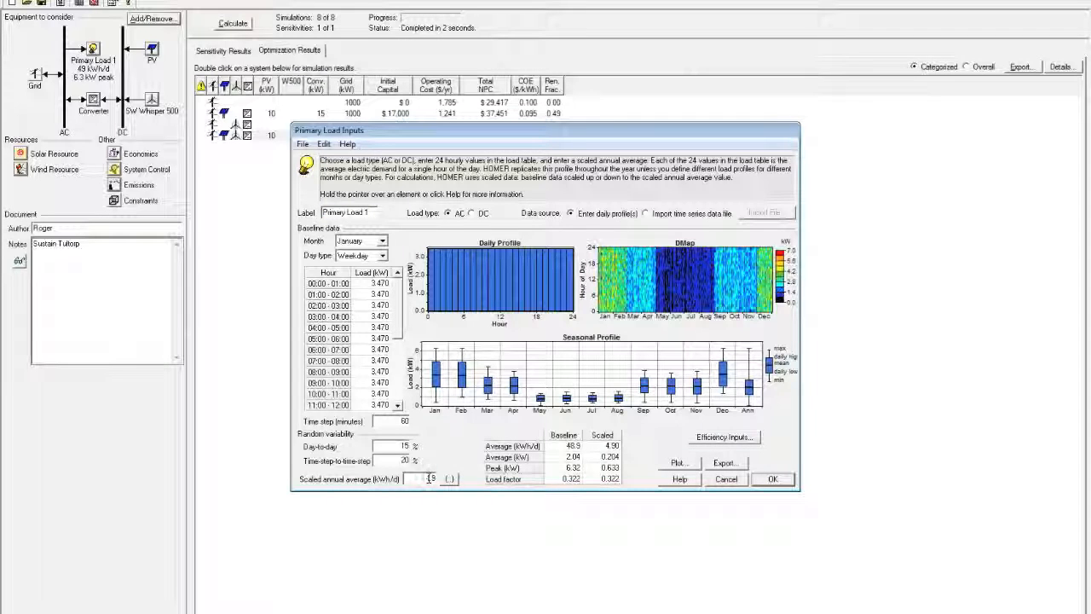
pyautogui.write('35')
pyautogui.click(771, 479)
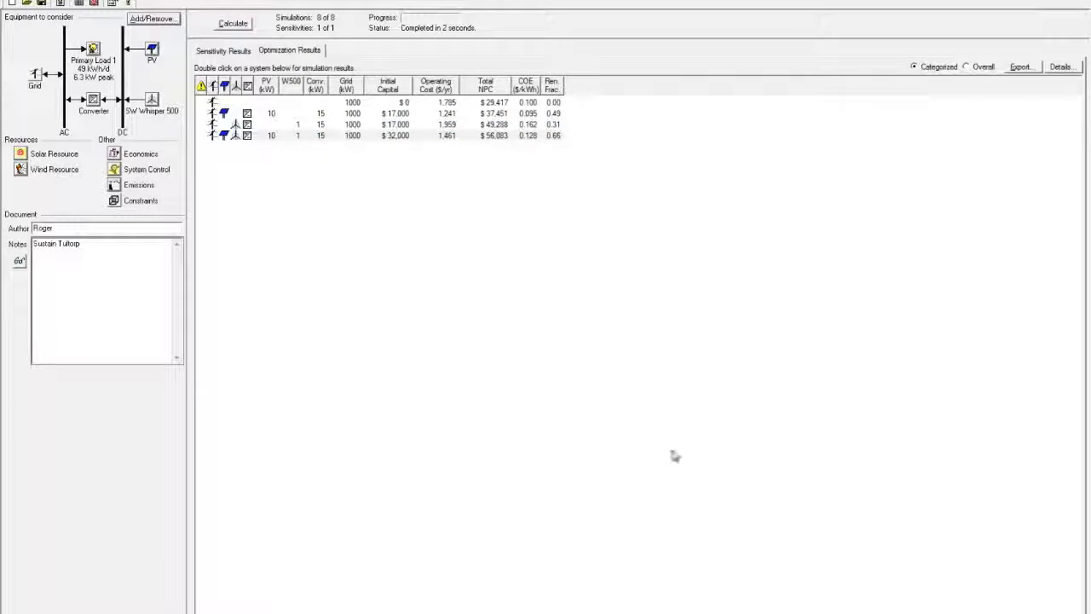
# Step: Recalculate, then review the $49,594 PV–wind–grid system's monthly grid purchases and sales
pyautogui.click(233, 24)
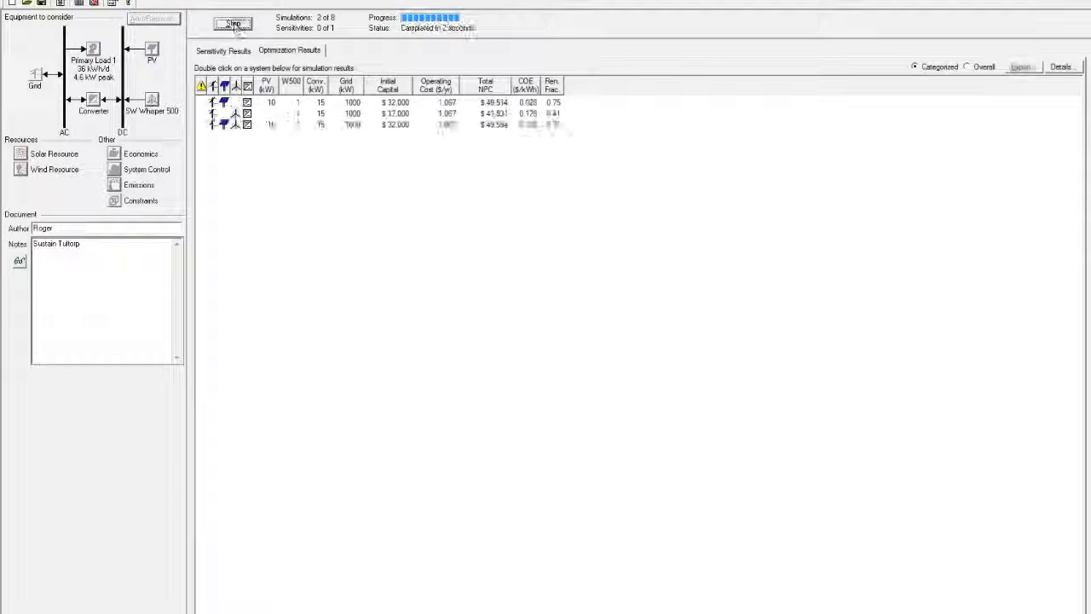
pyautogui.click(356, 135)
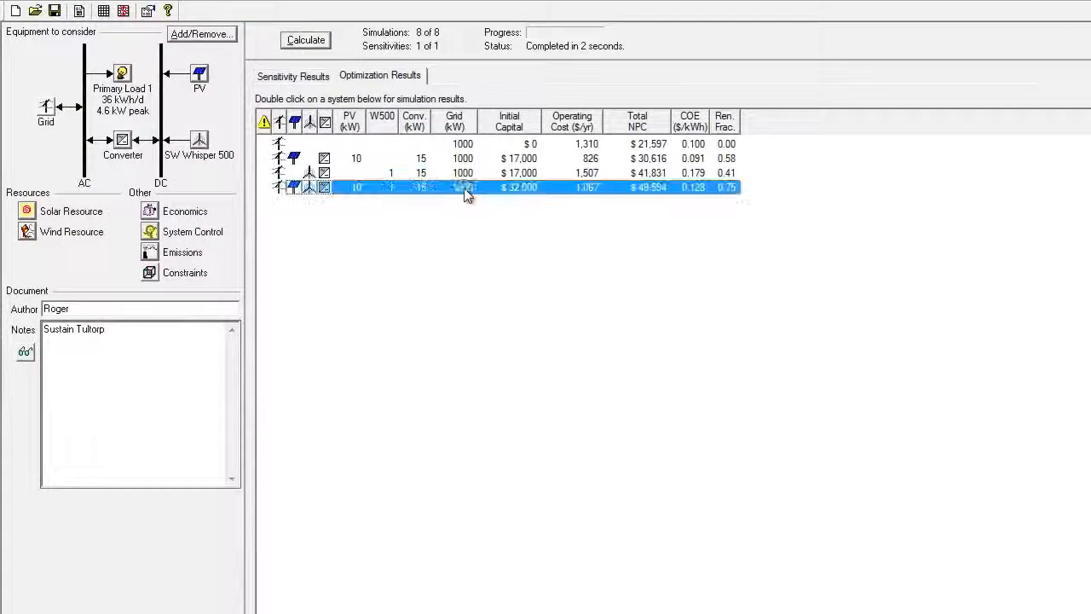
pyautogui.doubleClick(467, 187)
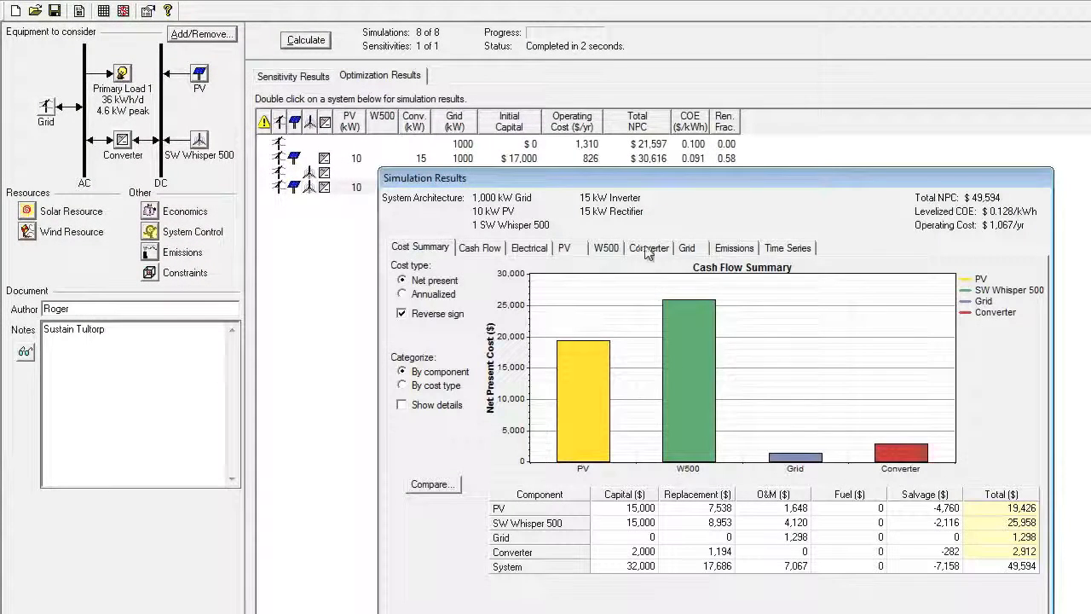
pyautogui.click(688, 250)
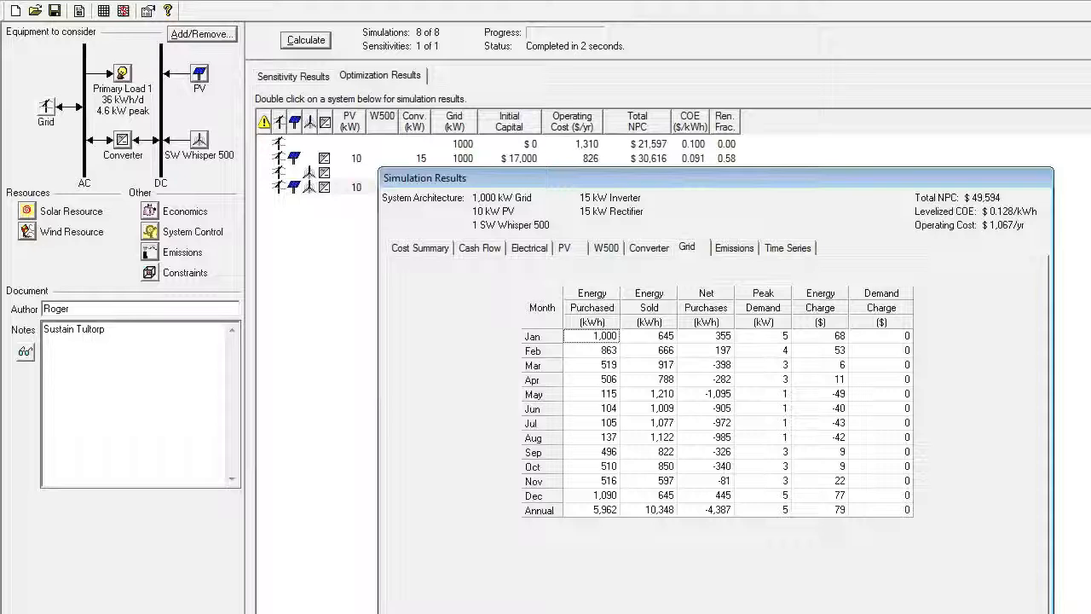
pyautogui.press('Escape')
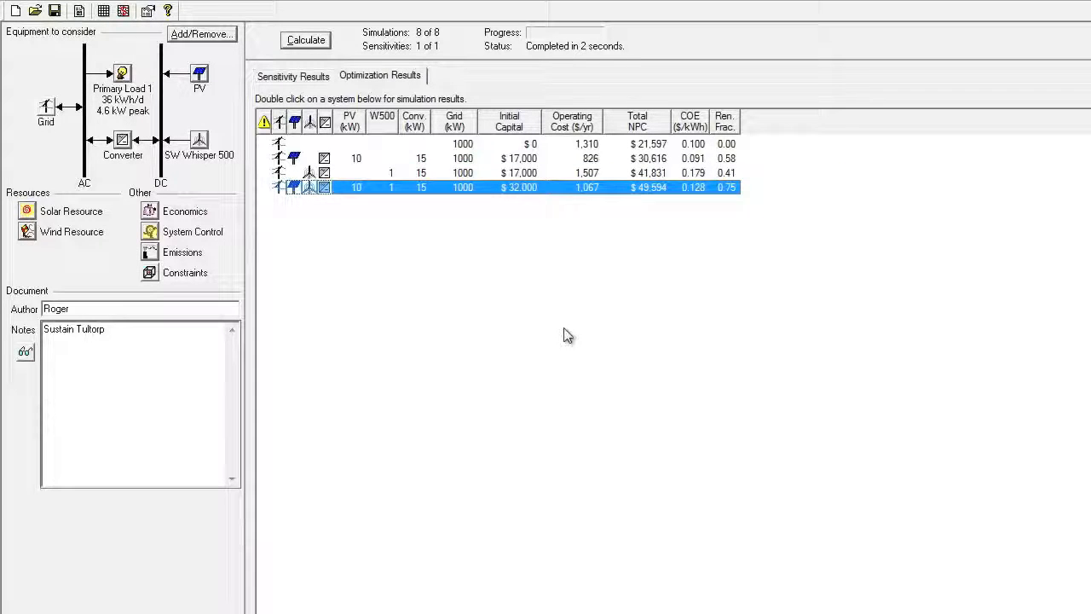
# Step: Inspect the wind turbine and PV array inputs, closing both unchanged
pyautogui.click(200, 141)
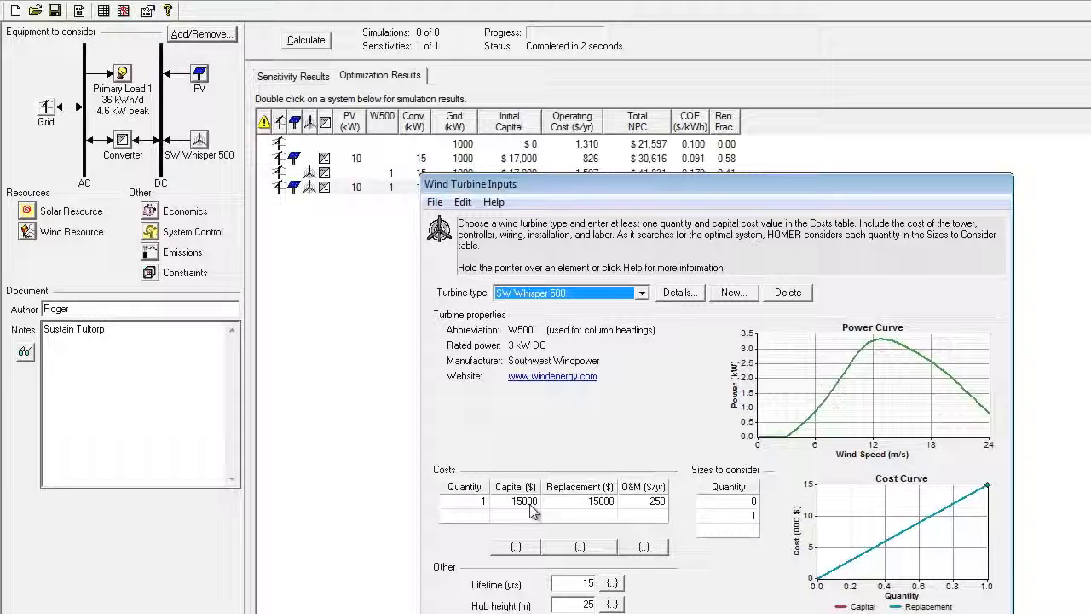
pyautogui.click(199, 76)
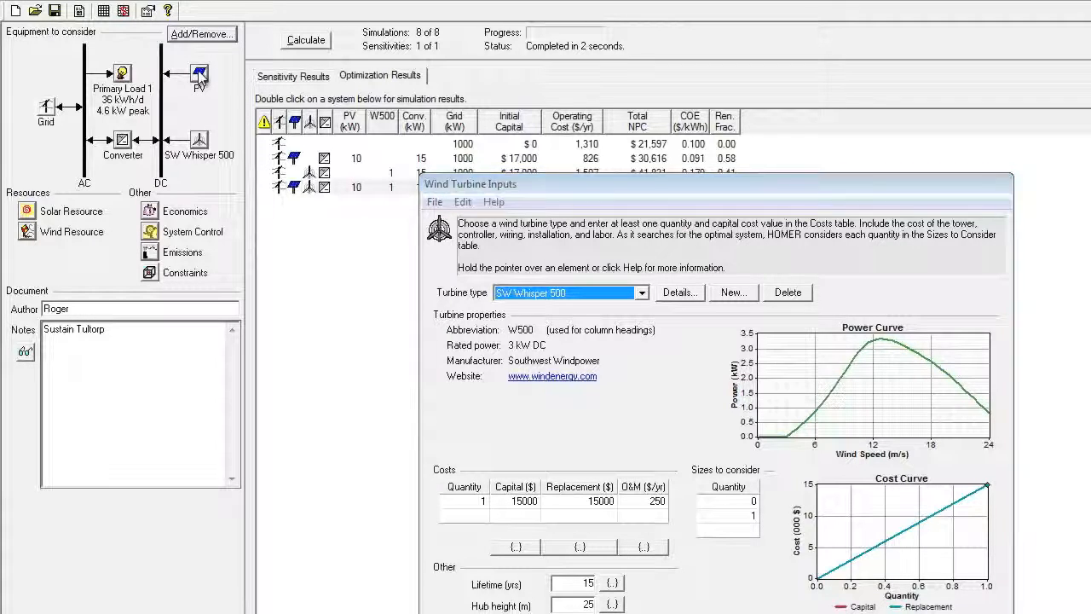
pyautogui.click(964, 613)
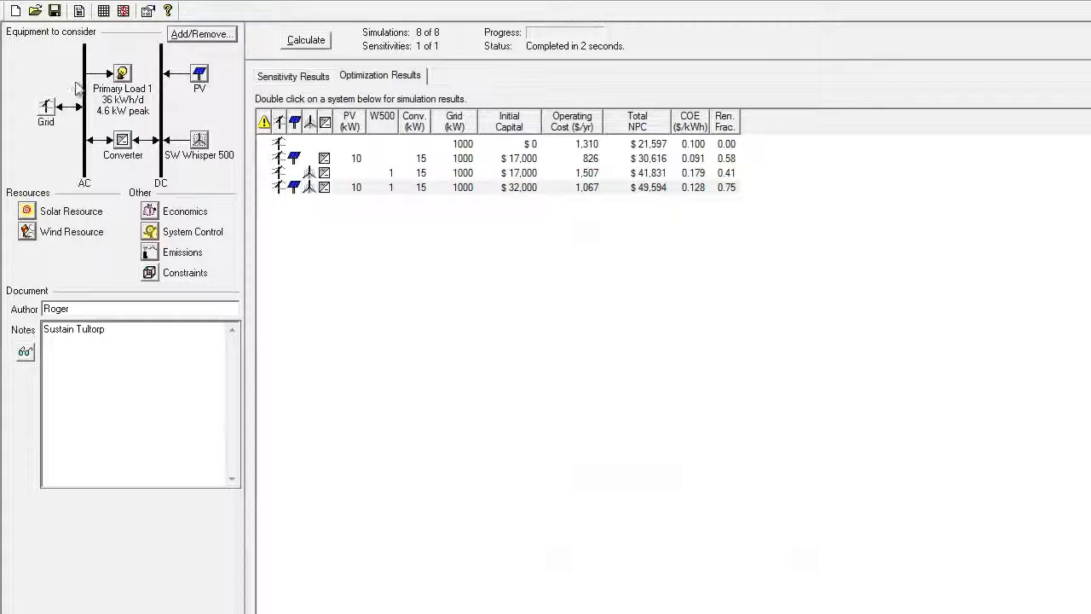
pyautogui.click(202, 77)
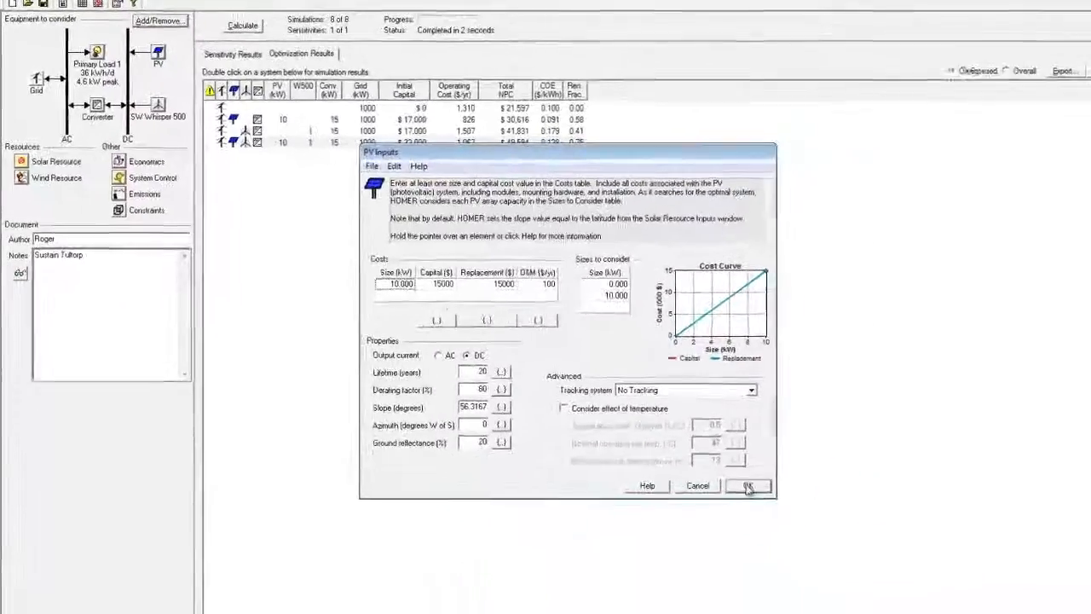
pyautogui.click(860, 563)
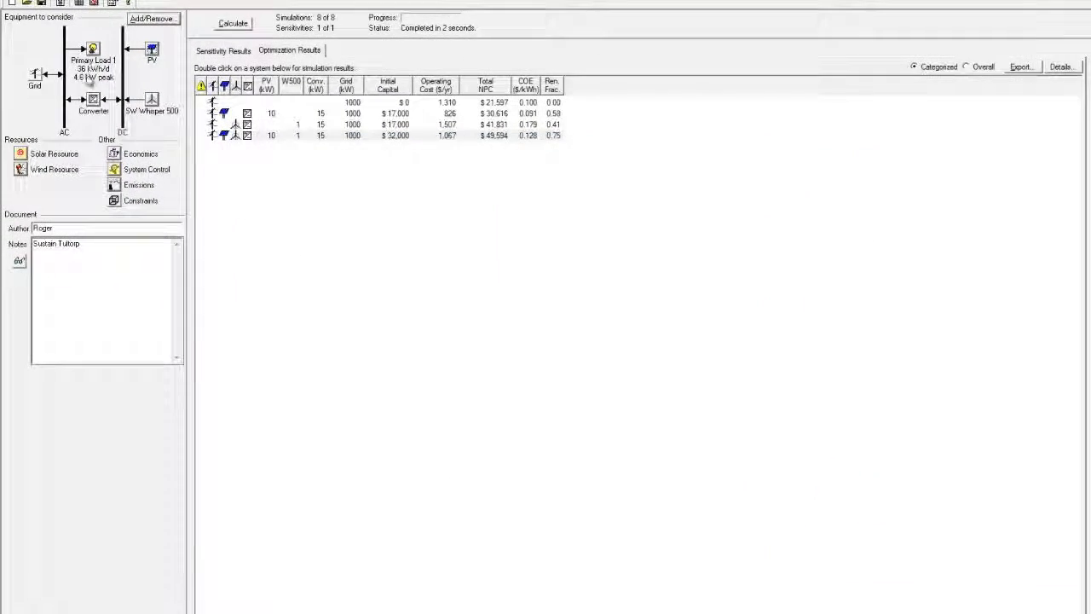
# Step: Set the SW Whisper 500 capital and replacement costs to $10000 each
pyautogui.click(152, 99)
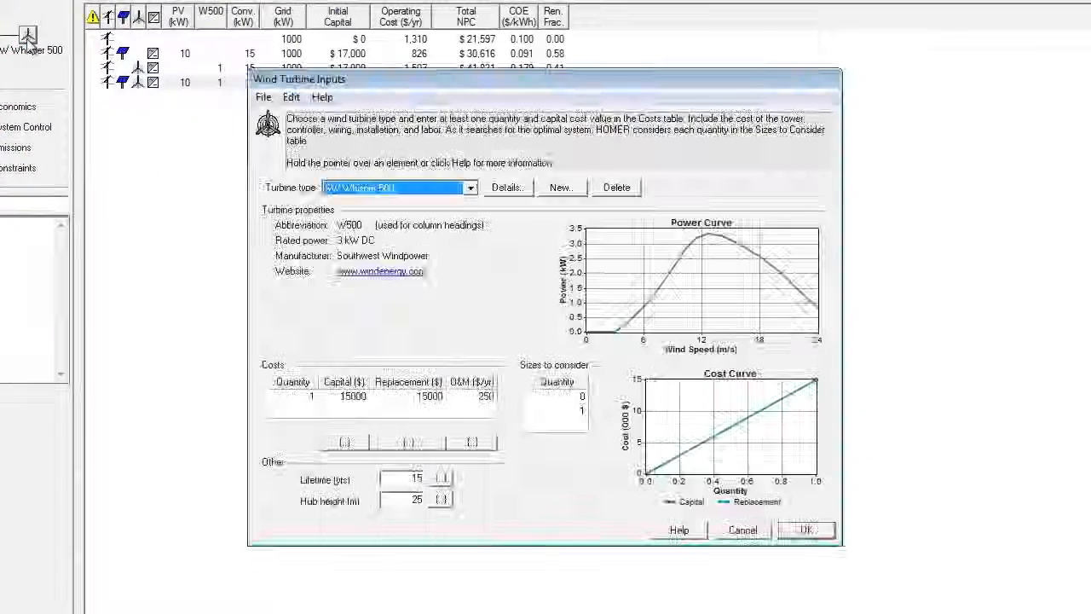
pyautogui.click(359, 401)
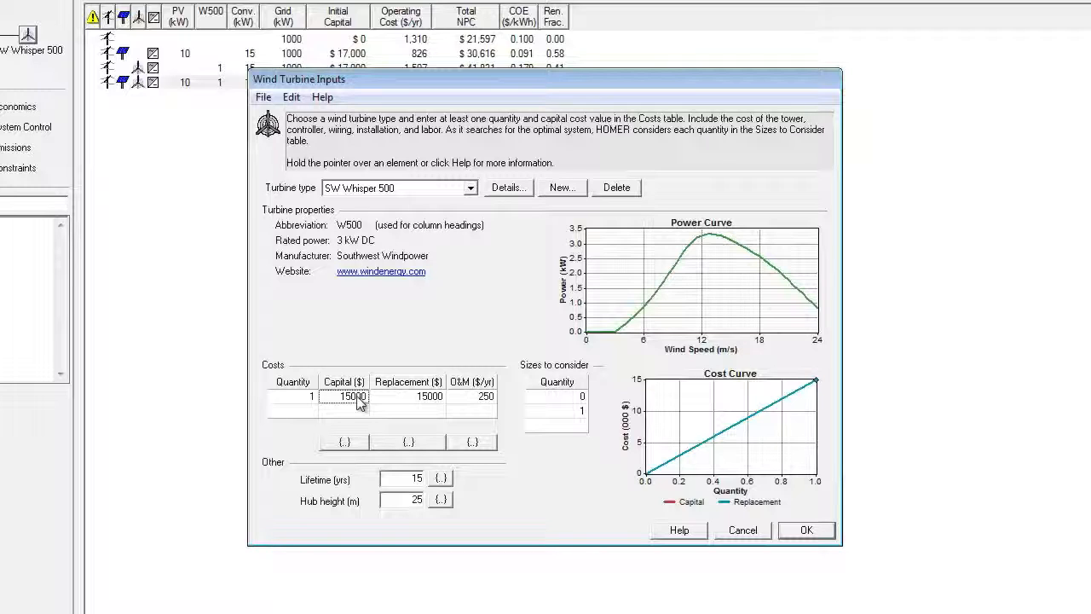
pyautogui.write('1000')
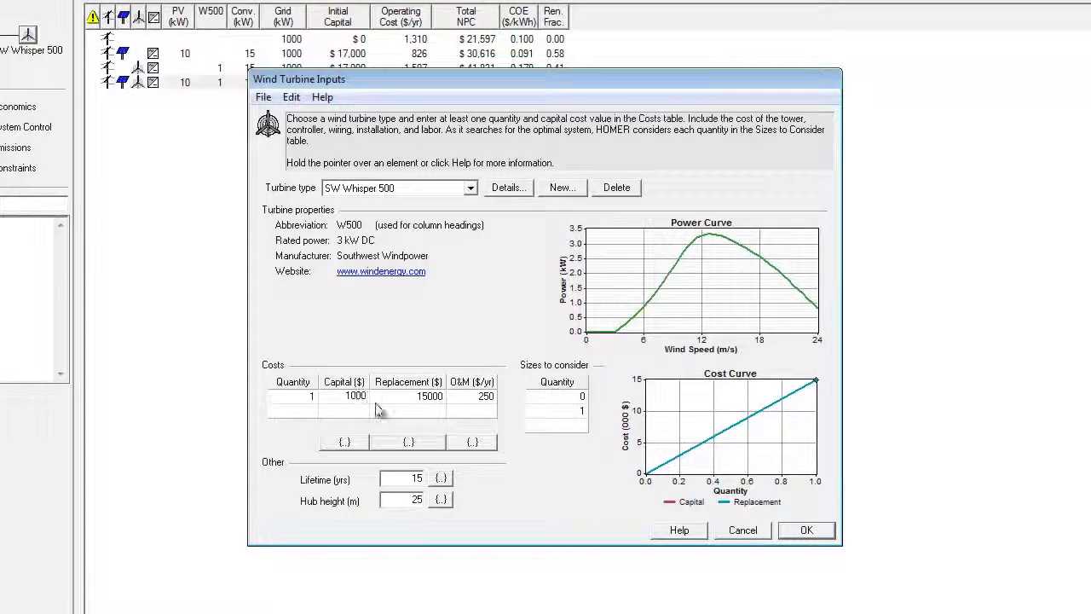
pyautogui.write('0')
pyautogui.click(415, 402)
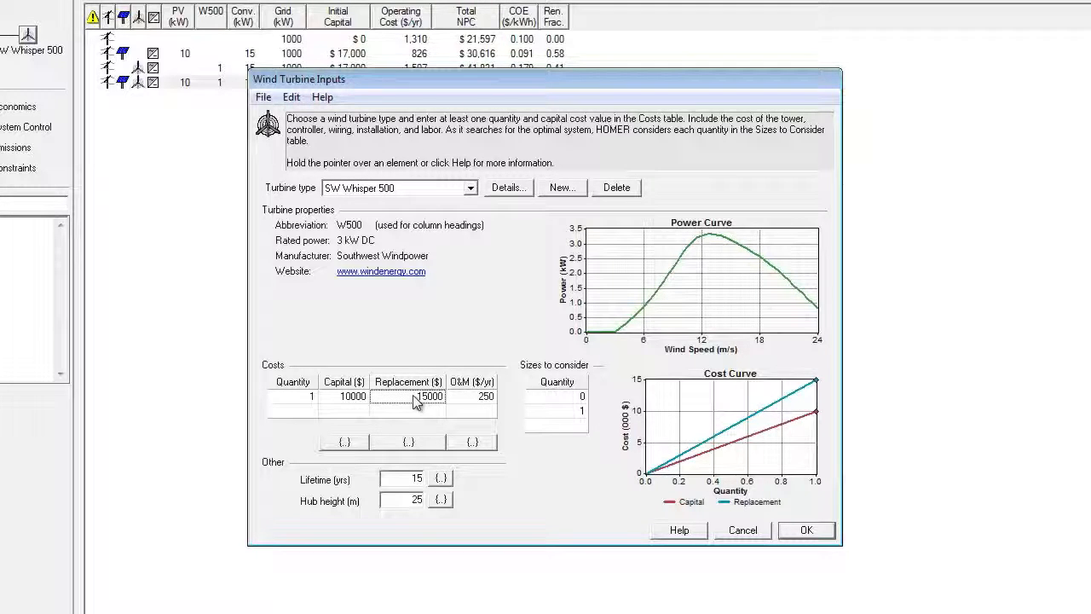
pyautogui.write('10000')
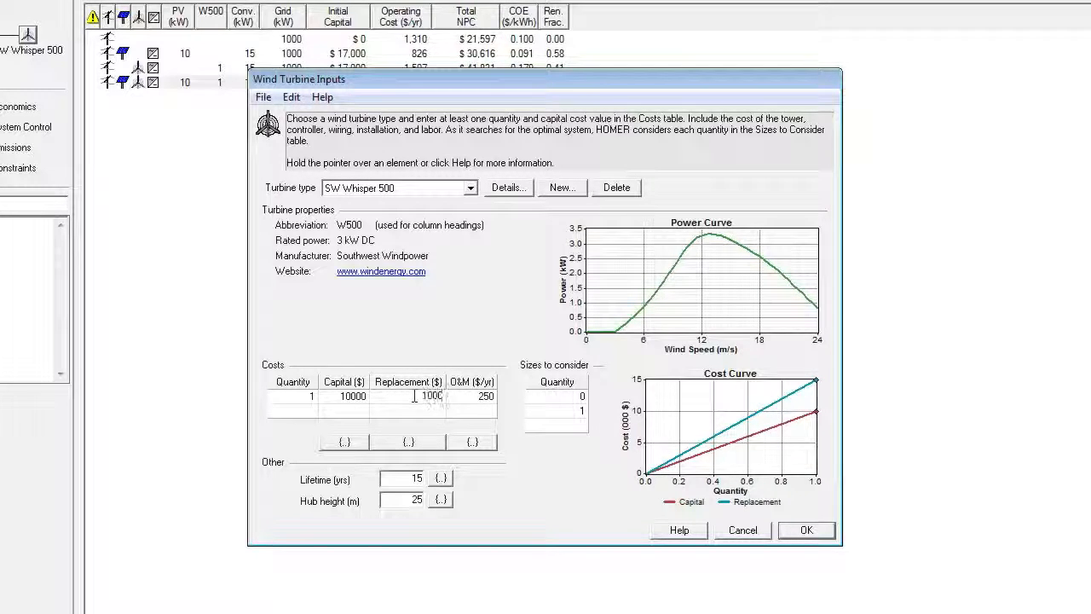
pyautogui.press('Return')
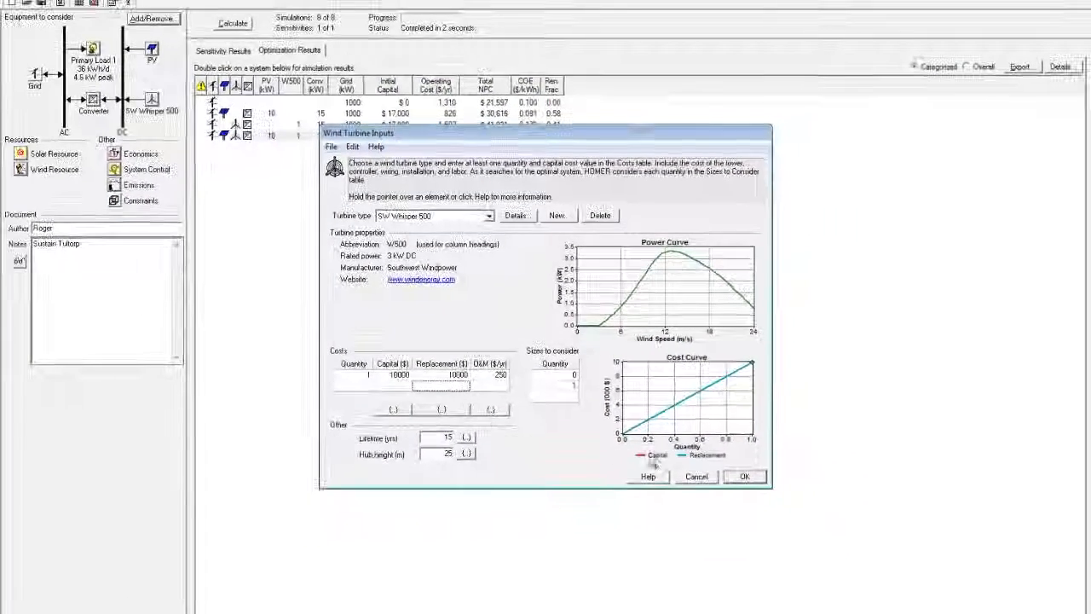
pyautogui.click(763, 493)
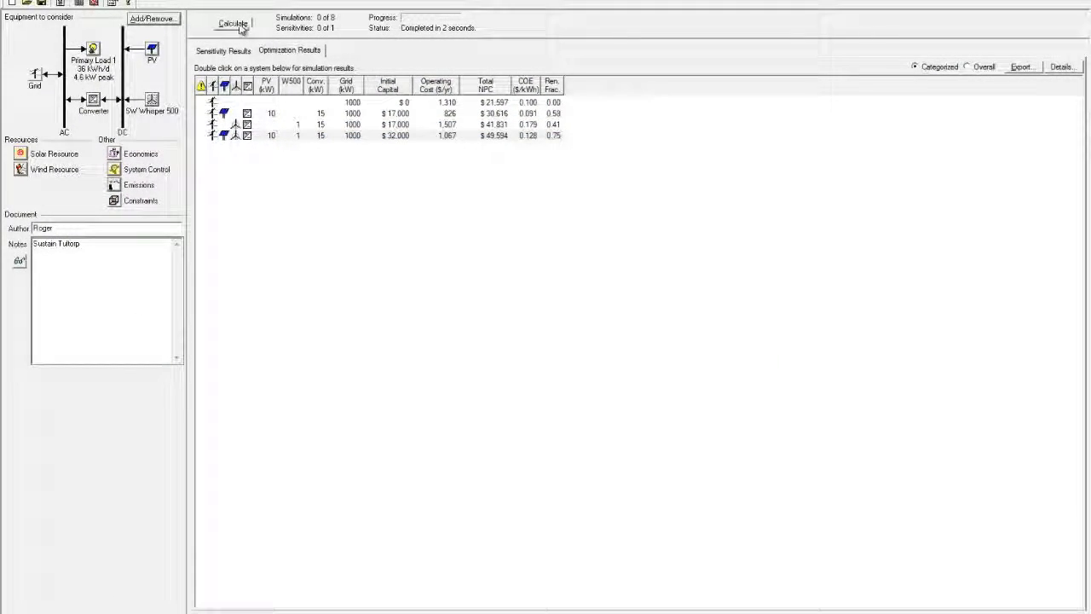
# Step: Rerun the optimization, bringing the PV–wind–grid system to $42,315 NPC and $0.109/kWh
pyautogui.click(235, 24)
pyautogui.click(235, 24)
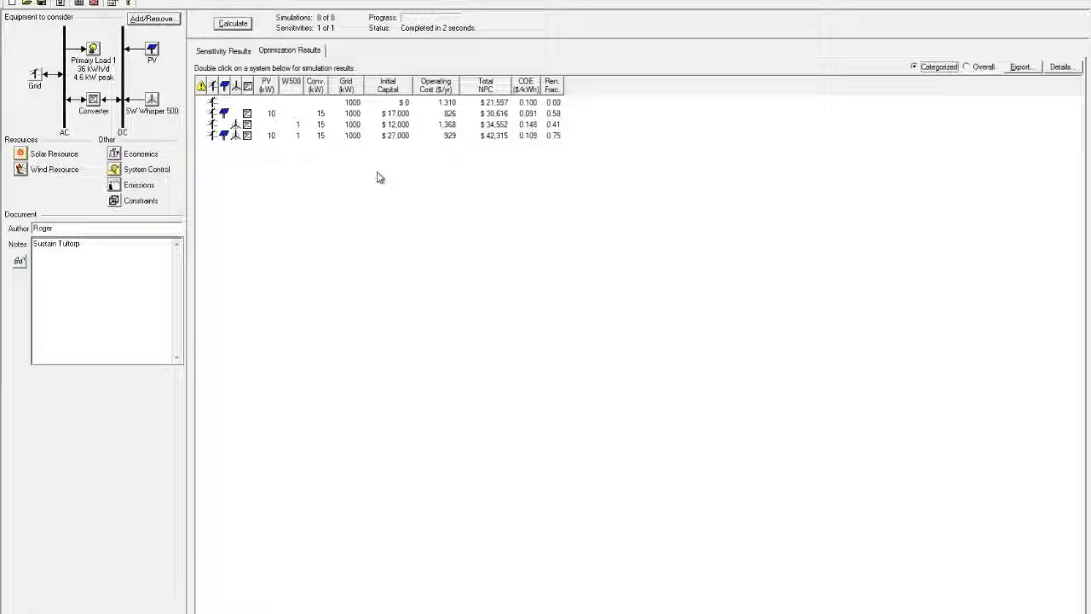
# Step: Open the detailed results for the PV+W500+converter system and review grid purchases and cost summary
pyautogui.click(330, 122)
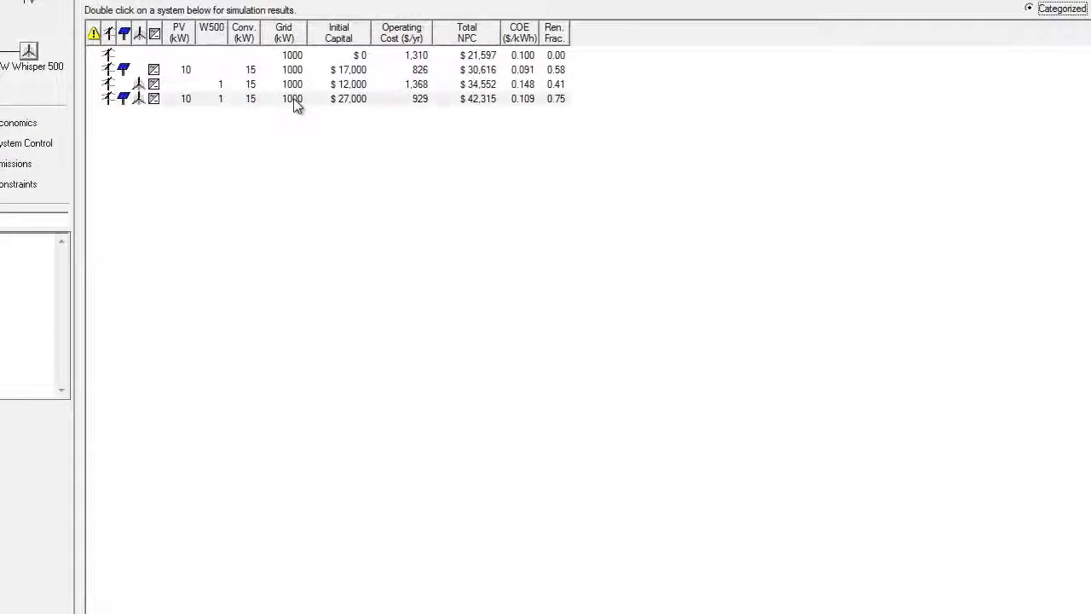
pyautogui.doubleClick(293, 98)
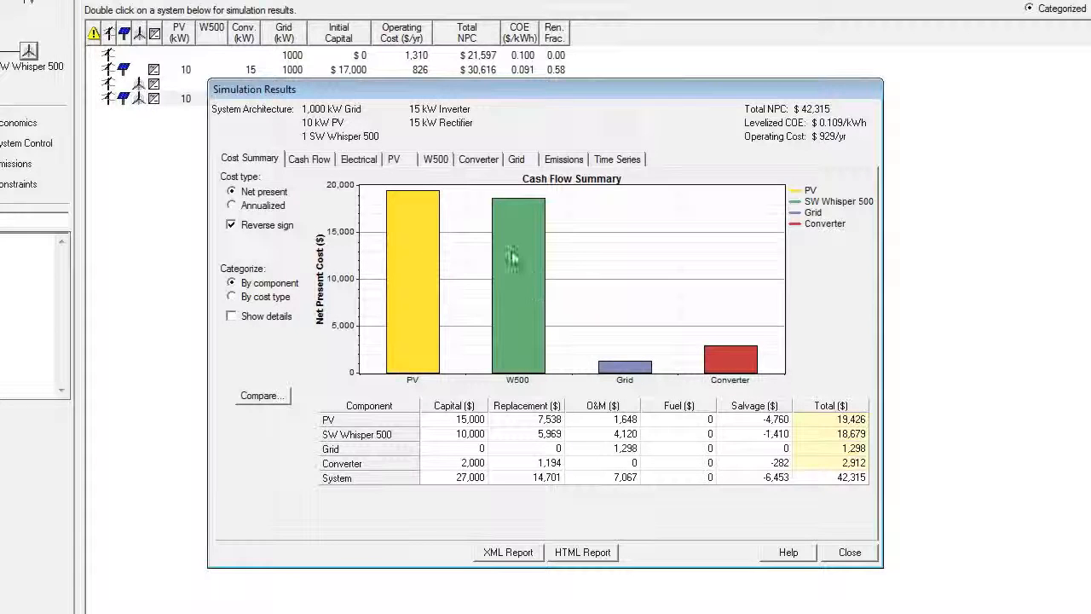
pyautogui.click(517, 161)
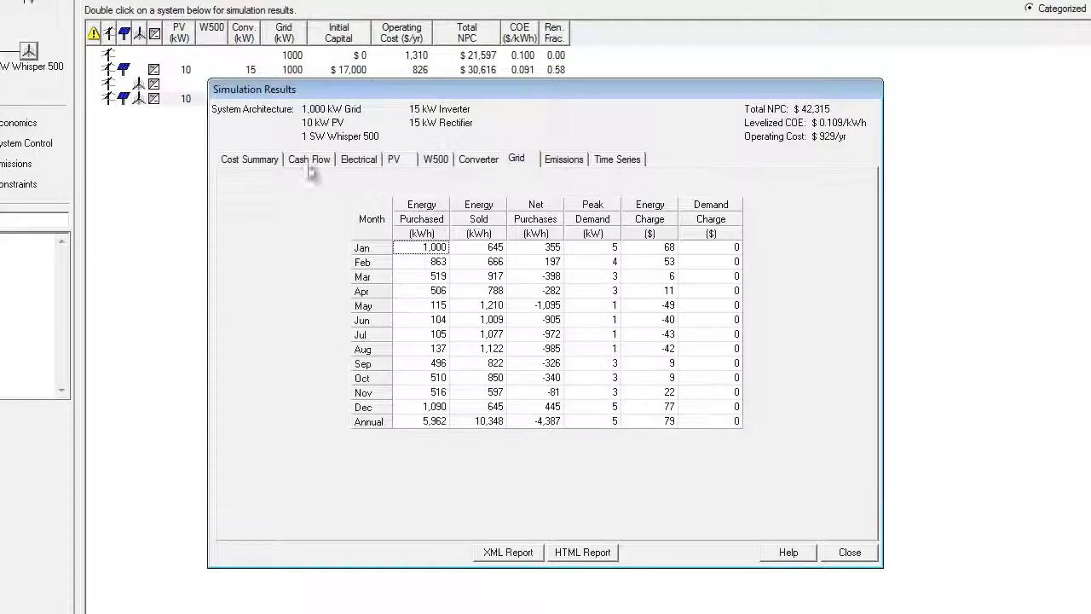
pyautogui.click(250, 161)
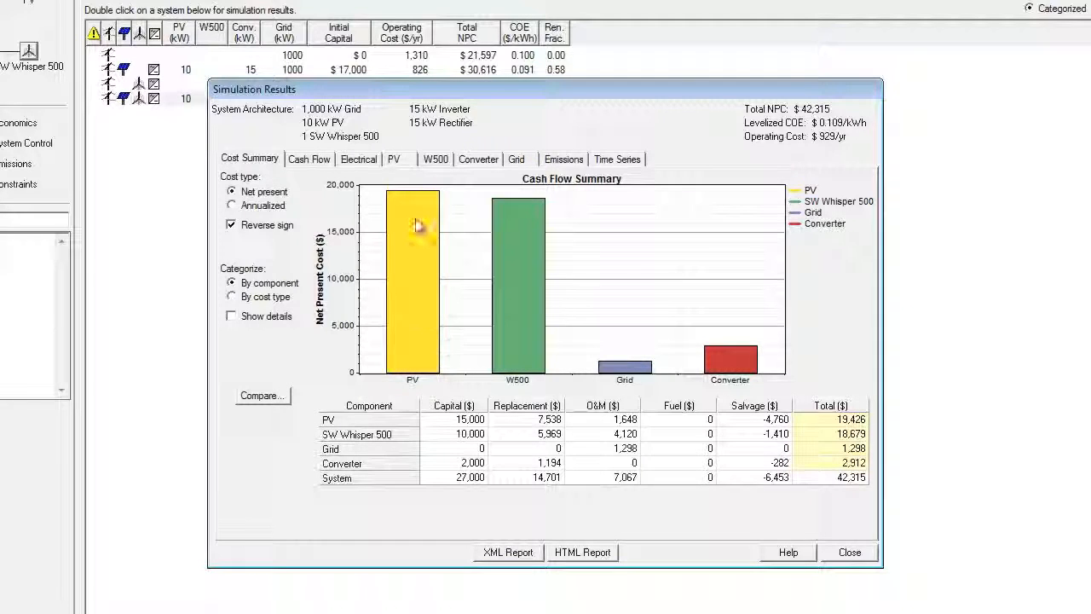
# Step: Review the PV array, SW Whisper 500 and 15 kW converter output details
pyautogui.click(395, 160)
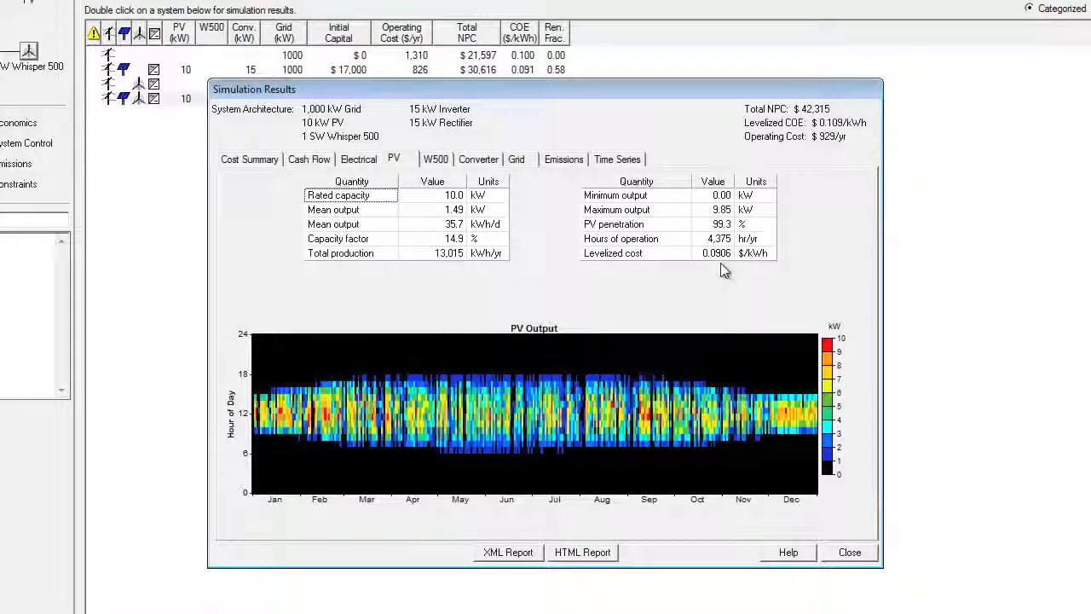
pyautogui.moveTo(722, 266)
pyautogui.click(437, 160)
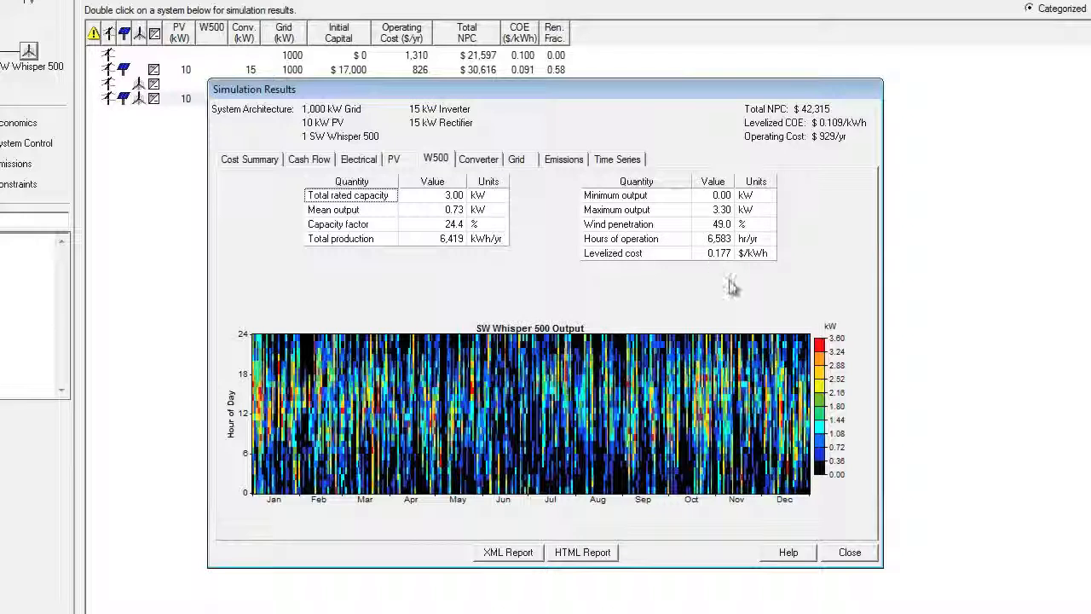
pyautogui.click(480, 162)
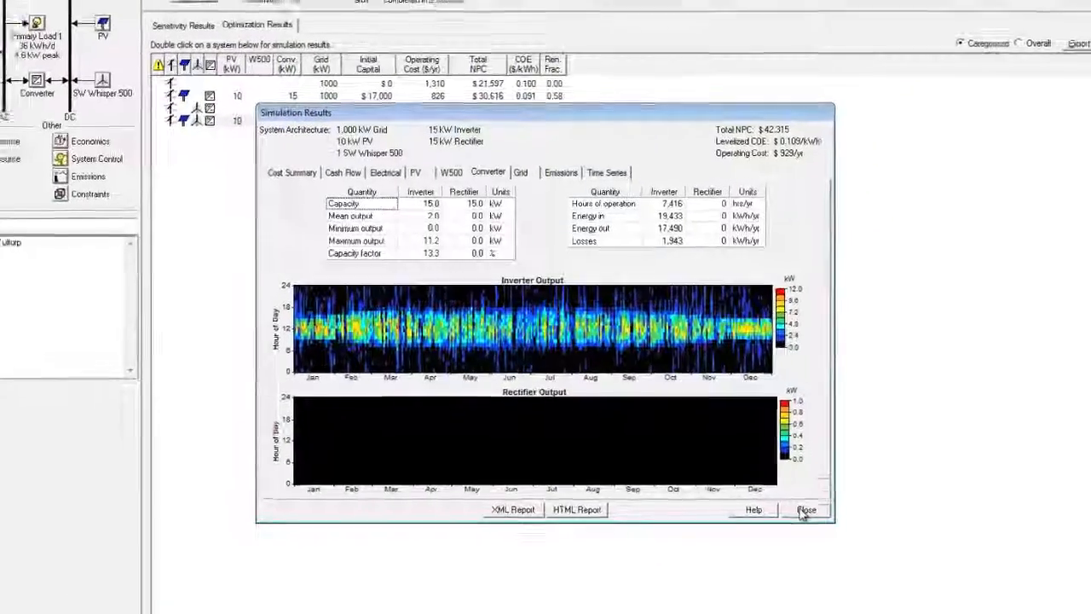
# Step: Close the HOMER results, orbit the SketchUp site model, then stop the screen recording
pyautogui.click(806, 509)
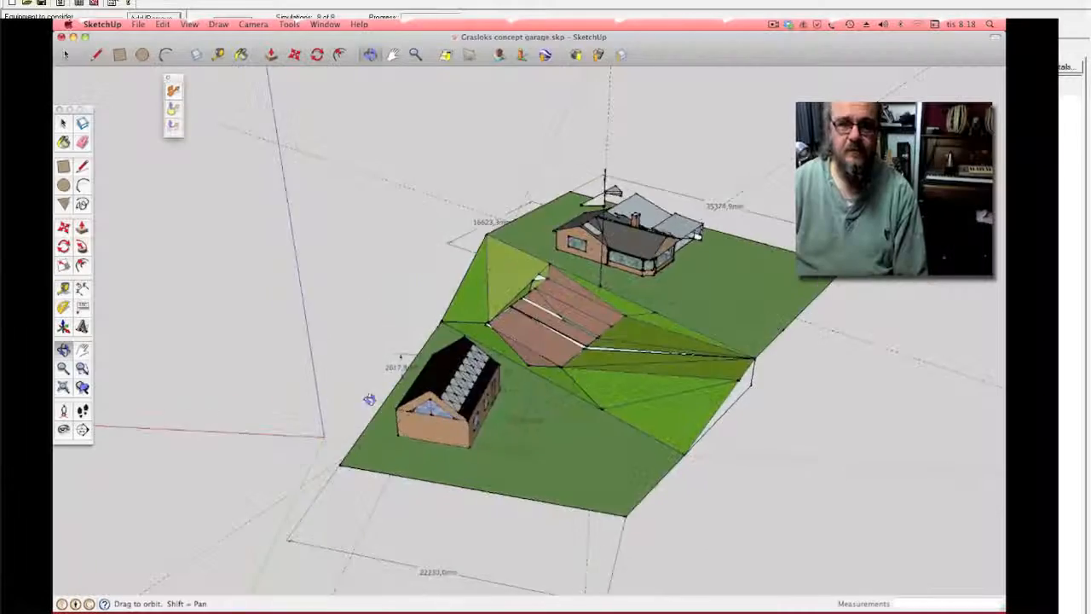
pyautogui.moveTo(369, 399); pyautogui.dragTo(357, 389)
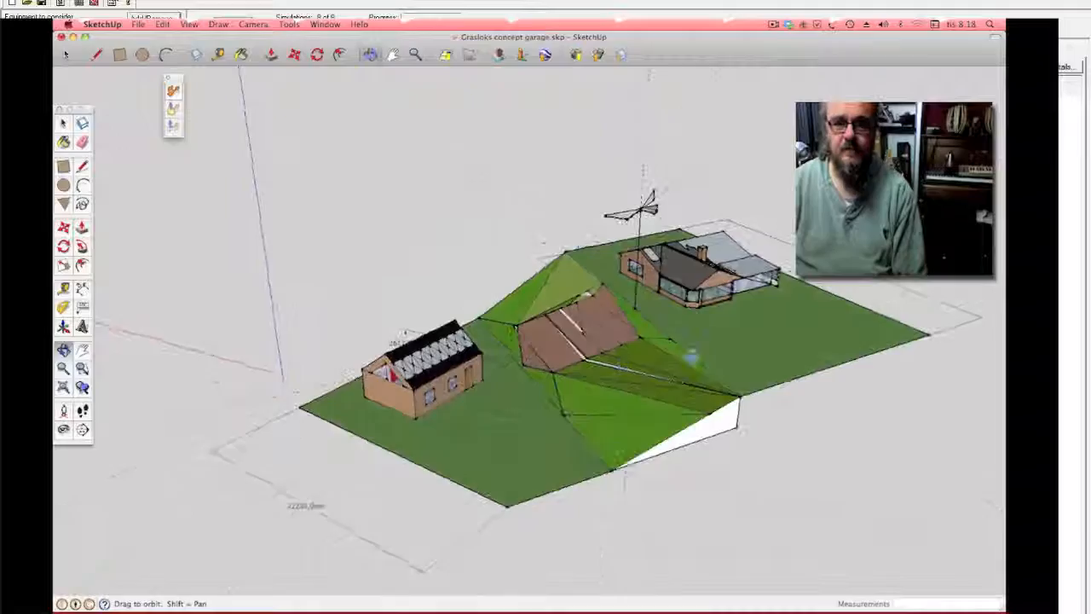
pyautogui.moveTo(690, 358); pyautogui.dragTo(579, 389)
pyautogui.moveTo(730, 375); pyautogui.dragTo(630, 443)
pyautogui.moveTo(269, 578)
pyautogui.mouseDown()
pyautogui.moveTo(331, 540)
pyautogui.moveTo(383, 579)
pyautogui.mouseUp()
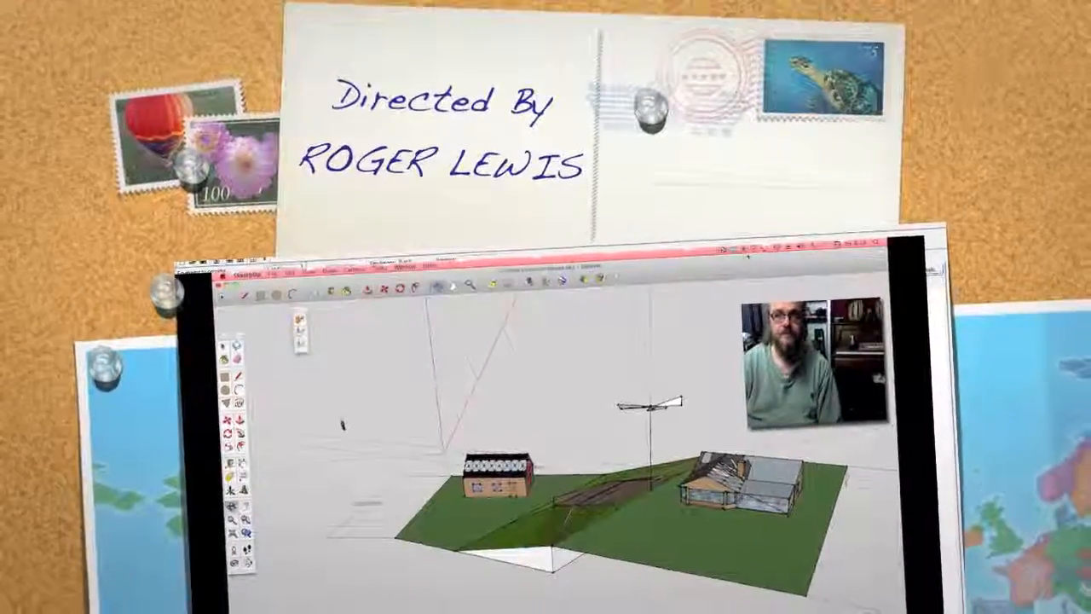
pyautogui.click(735, 252)
pyautogui.click(705, 264)
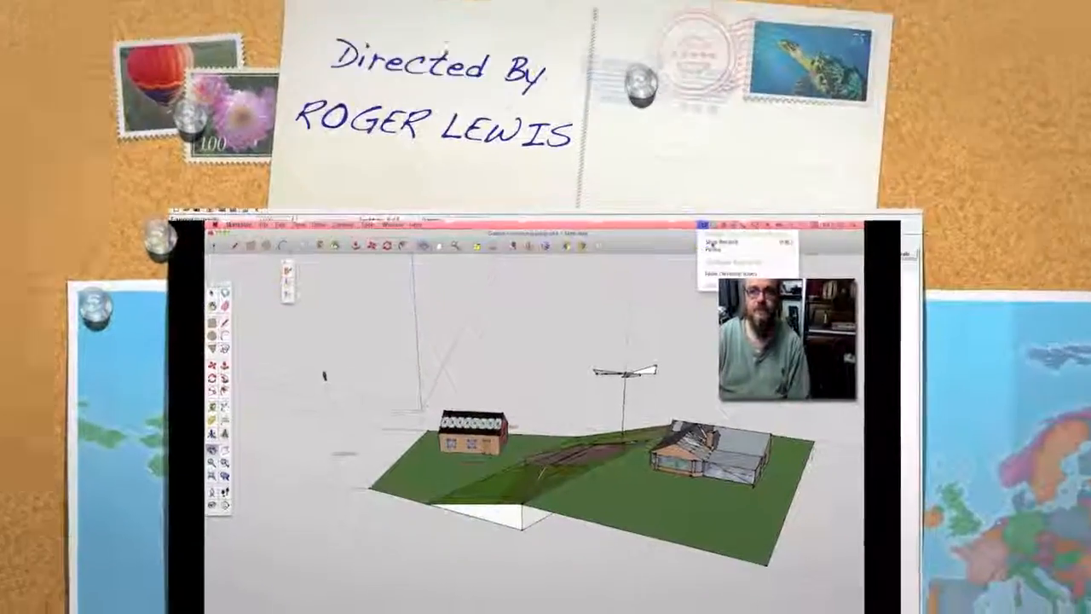